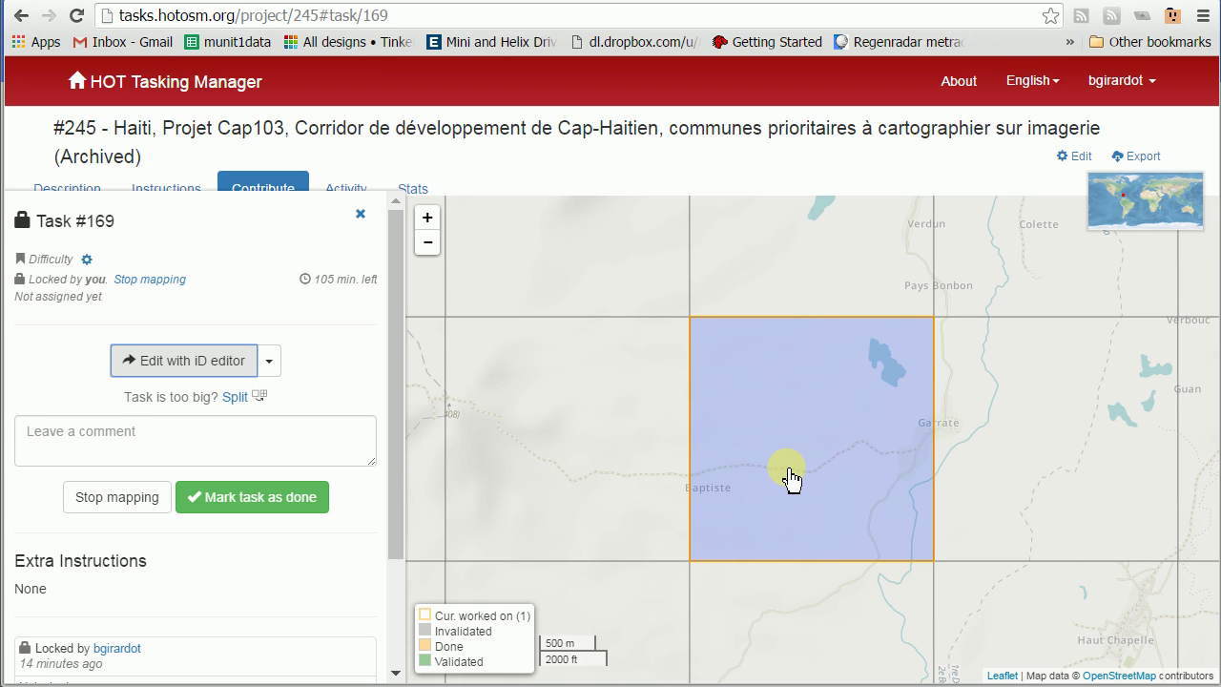
# - Compare the project task area in the OpenStreetMap iD editor with the same area's downloaded data in JOSM
pyautogui.click(1071, 4)
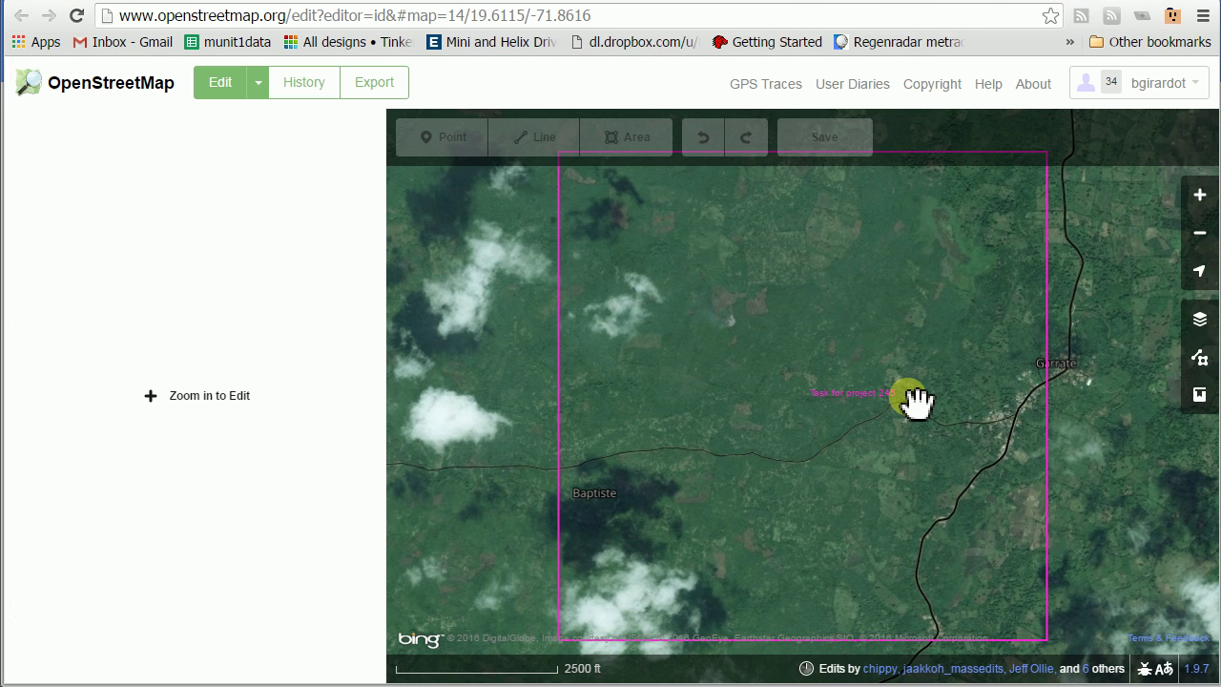
pyautogui.hotkey('alt', 'Tab')
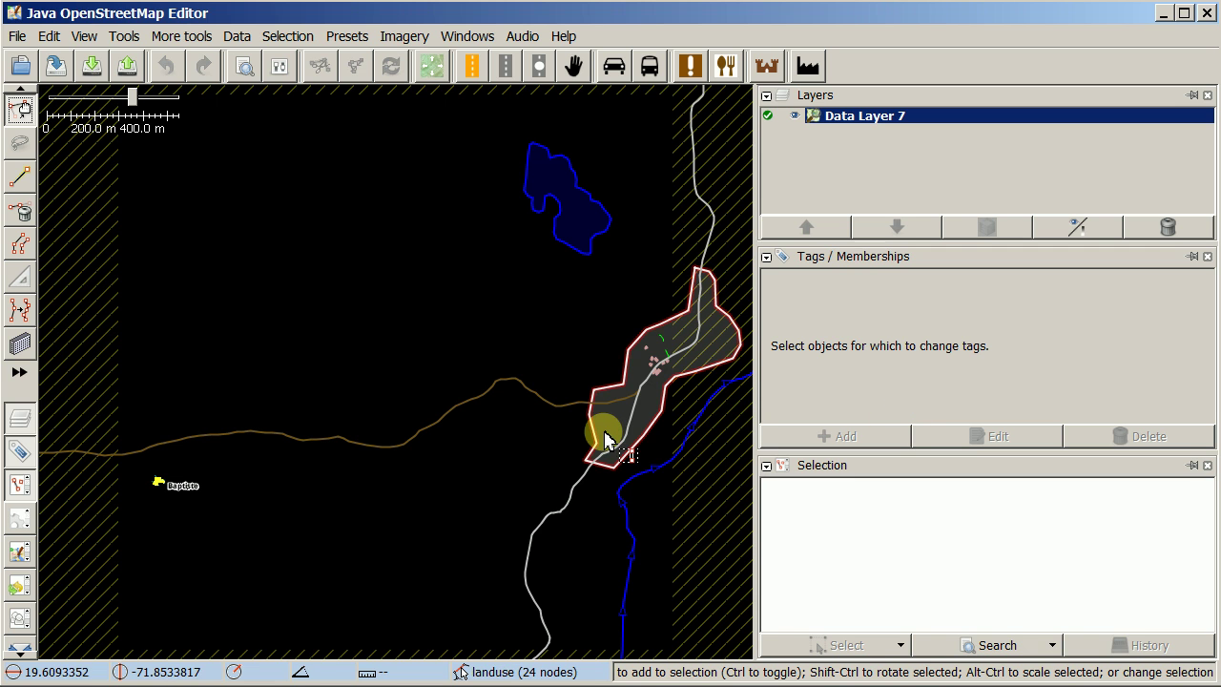
pyautogui.hotkey('alt', 'Tab')
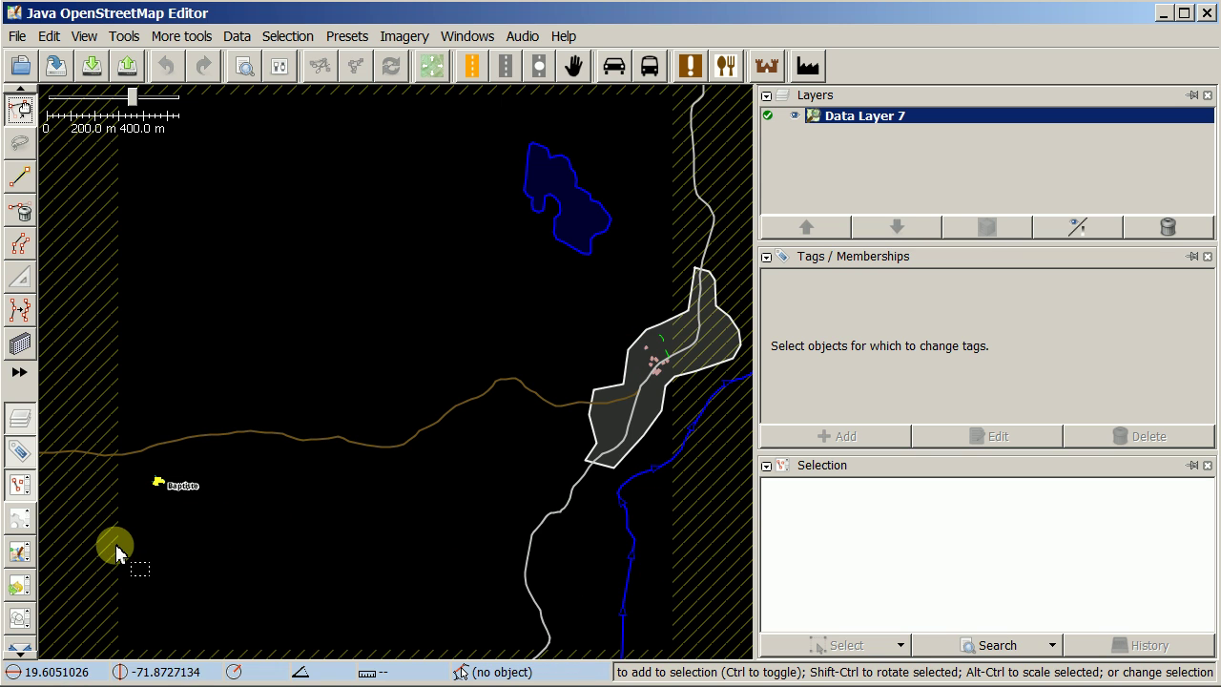
pyautogui.hotkey('alt', 'Tab')
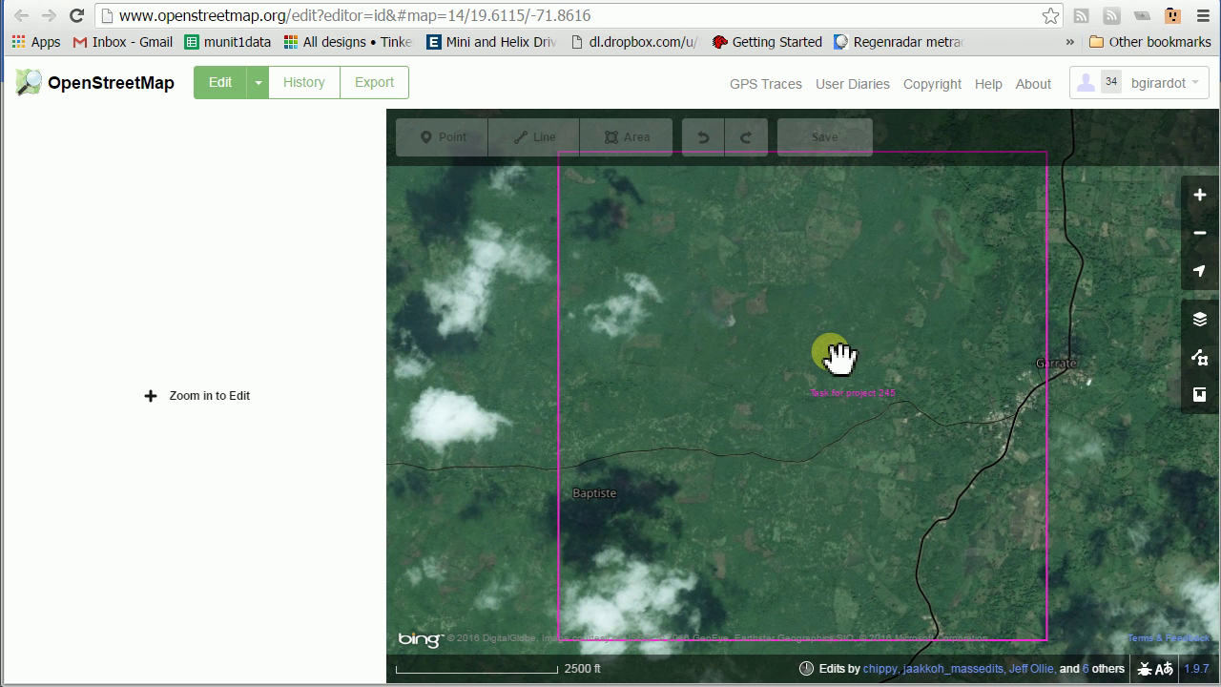
pyautogui.hotkey('alt', 'Tab')
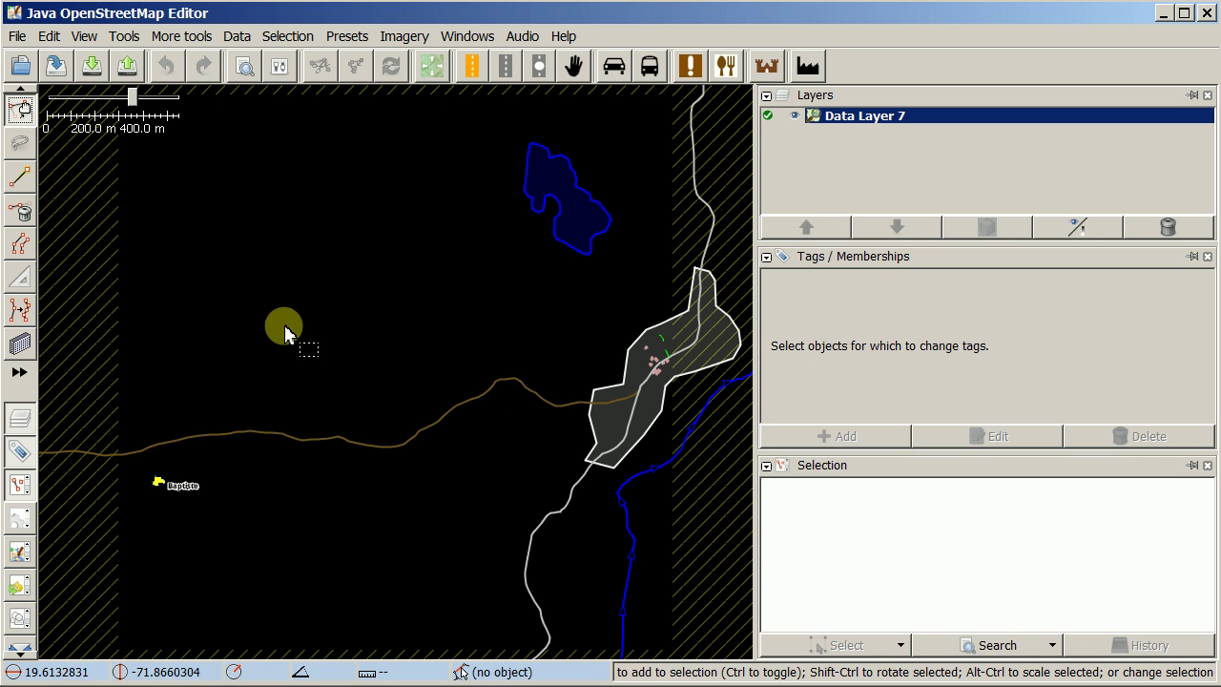
# - Add the Bing aerial imagery layer beneath the map data and dismiss the misalignment notice
pyautogui.click(405, 38)
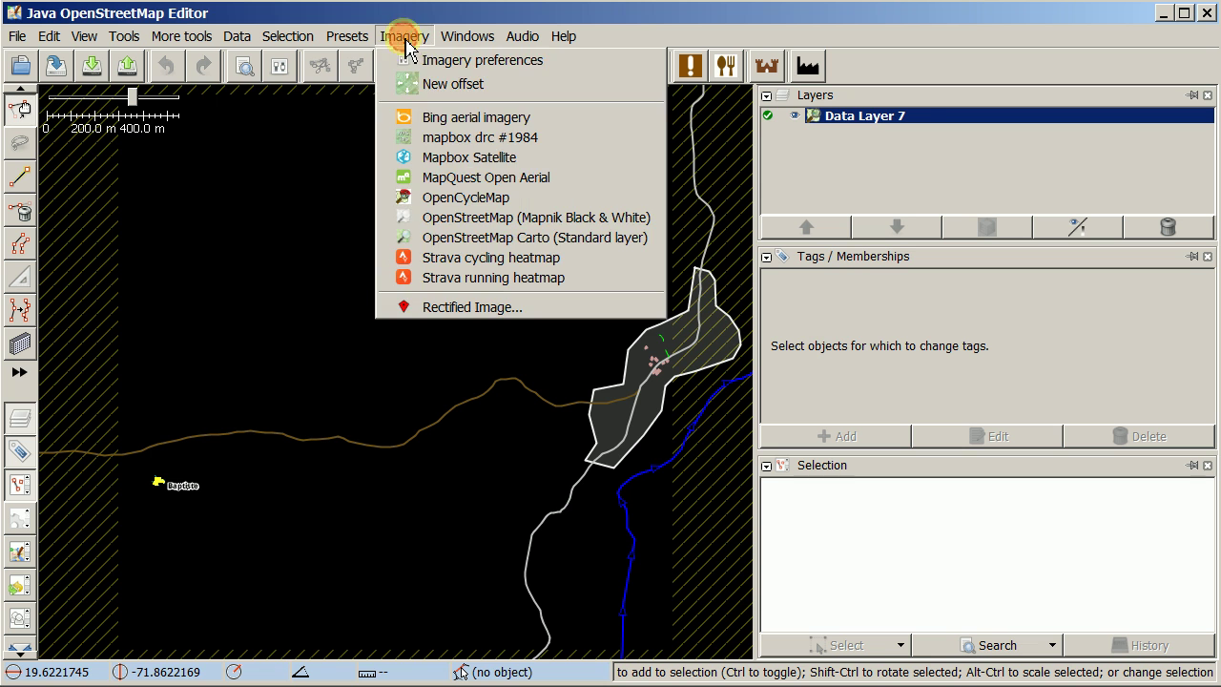
pyautogui.click(448, 117)
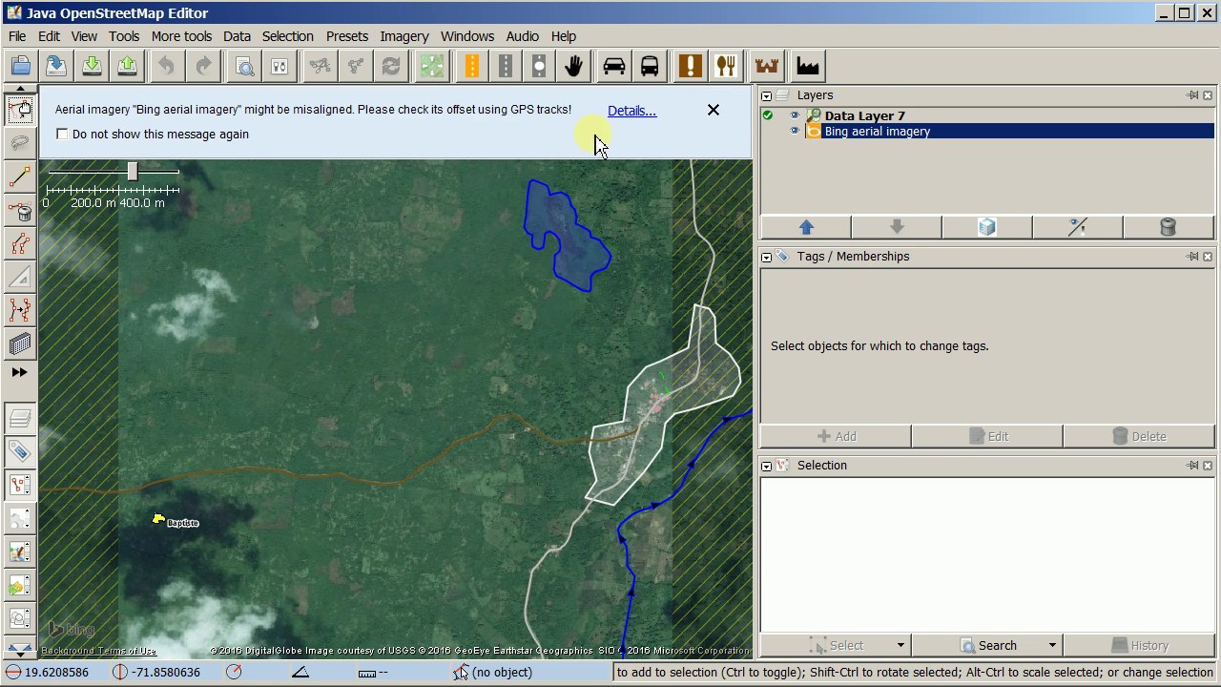
pyautogui.click(713, 110)
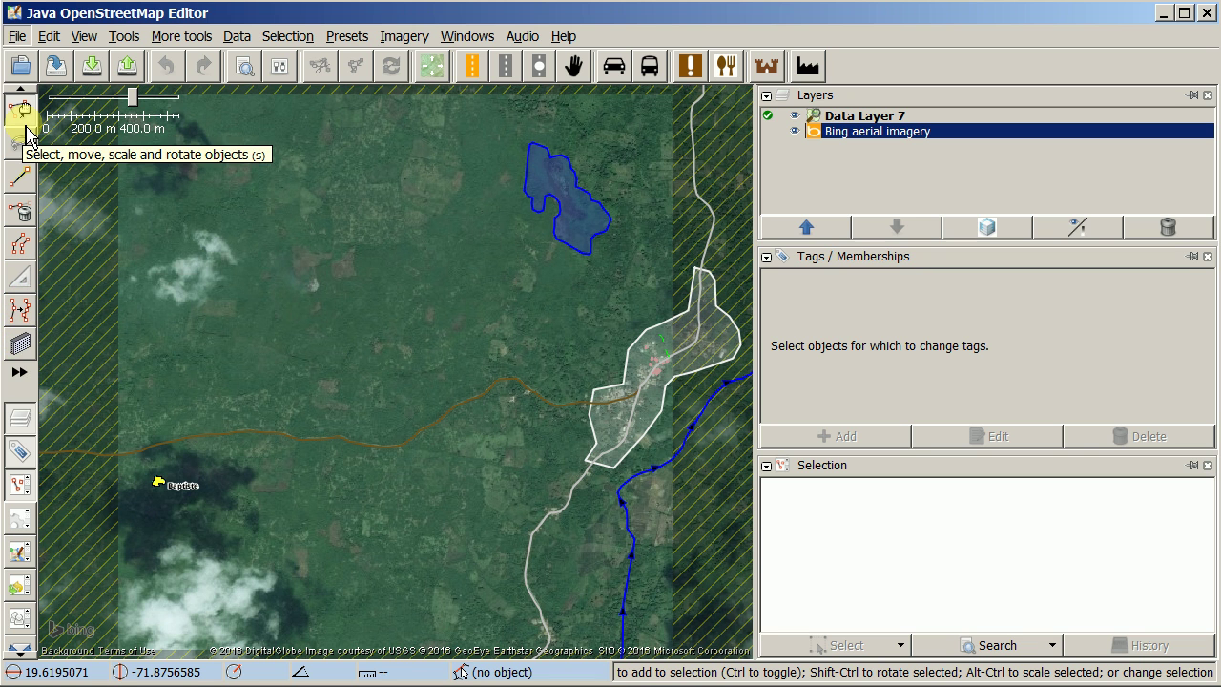
# - Widen the JOSM map view by narrowing the side panels, and hide and restore the Layers panel
pyautogui.hotkey('alt', 'Tab')
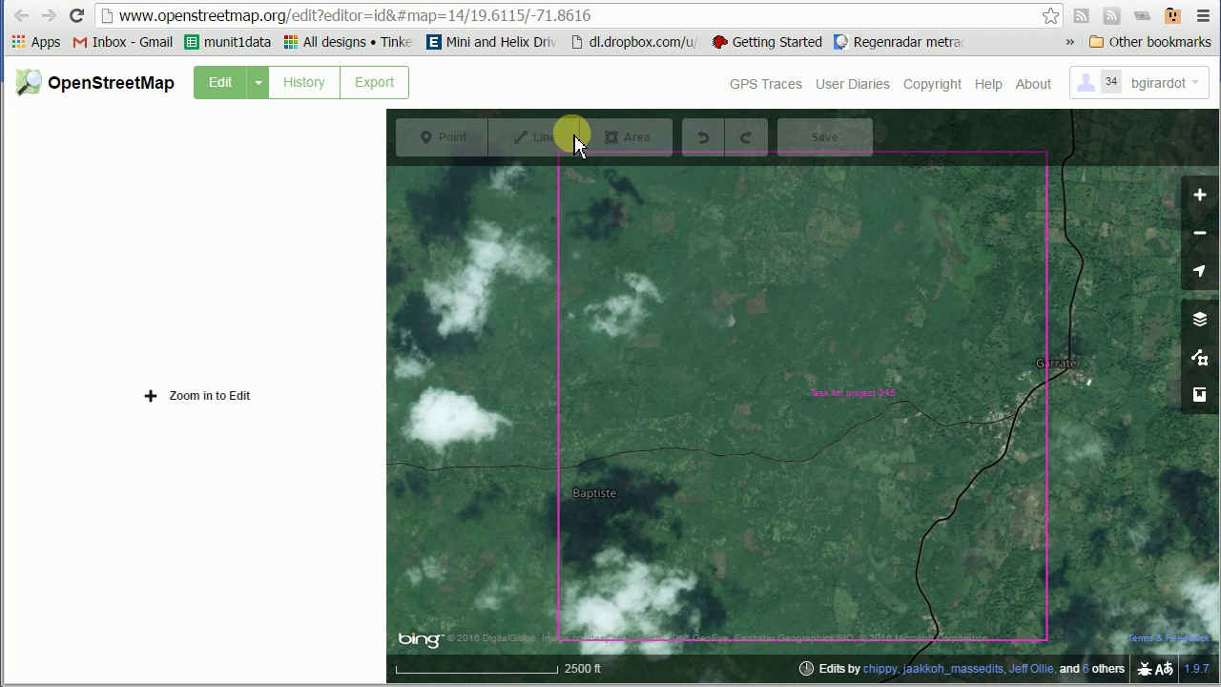
pyautogui.hotkey('alt', 'Tab')
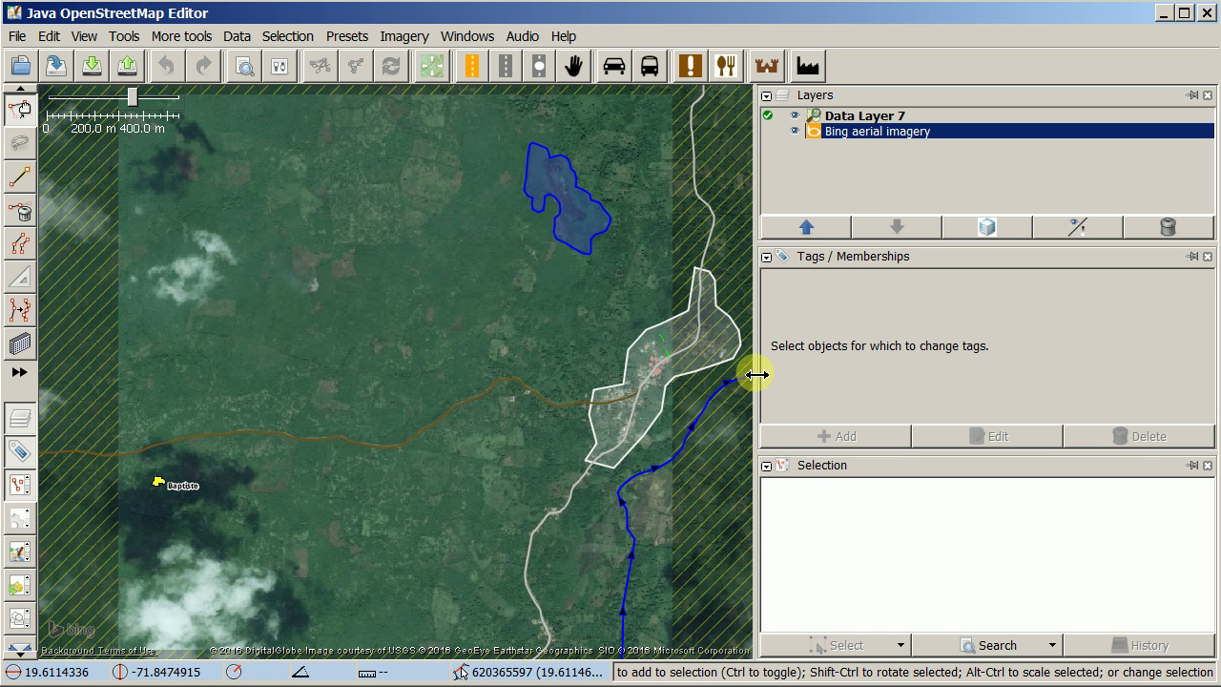
pyautogui.moveTo(754, 375); pyautogui.dragTo(872, 382)
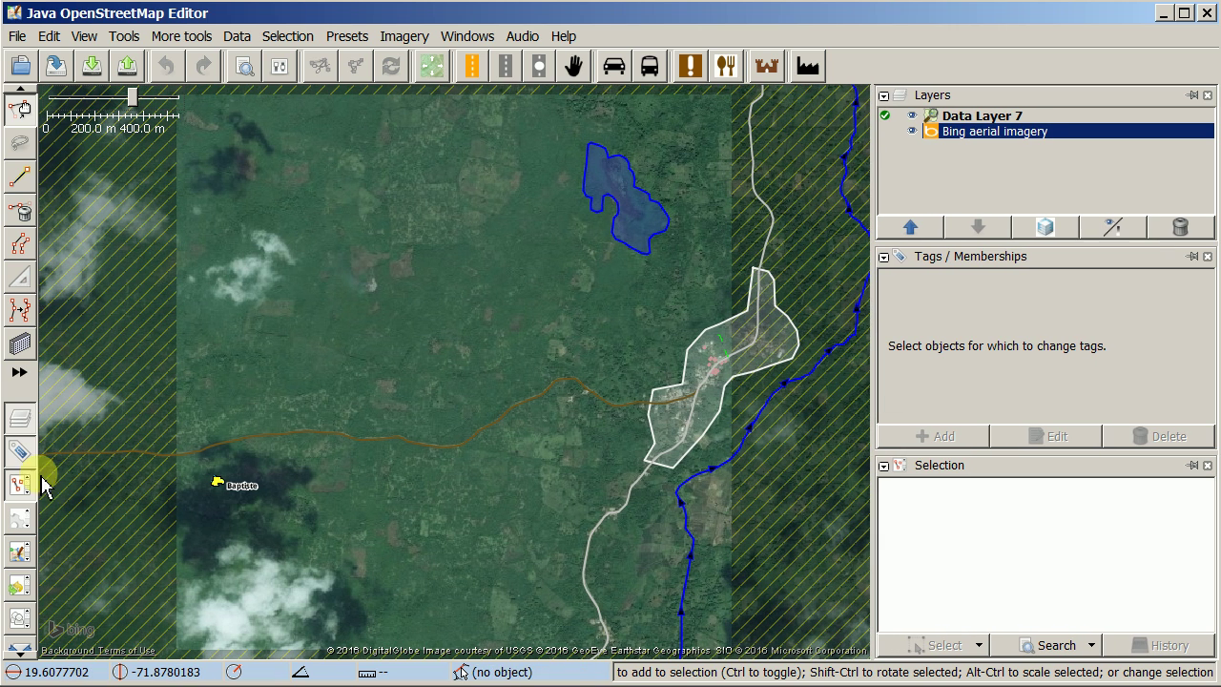
pyautogui.click(21, 420)
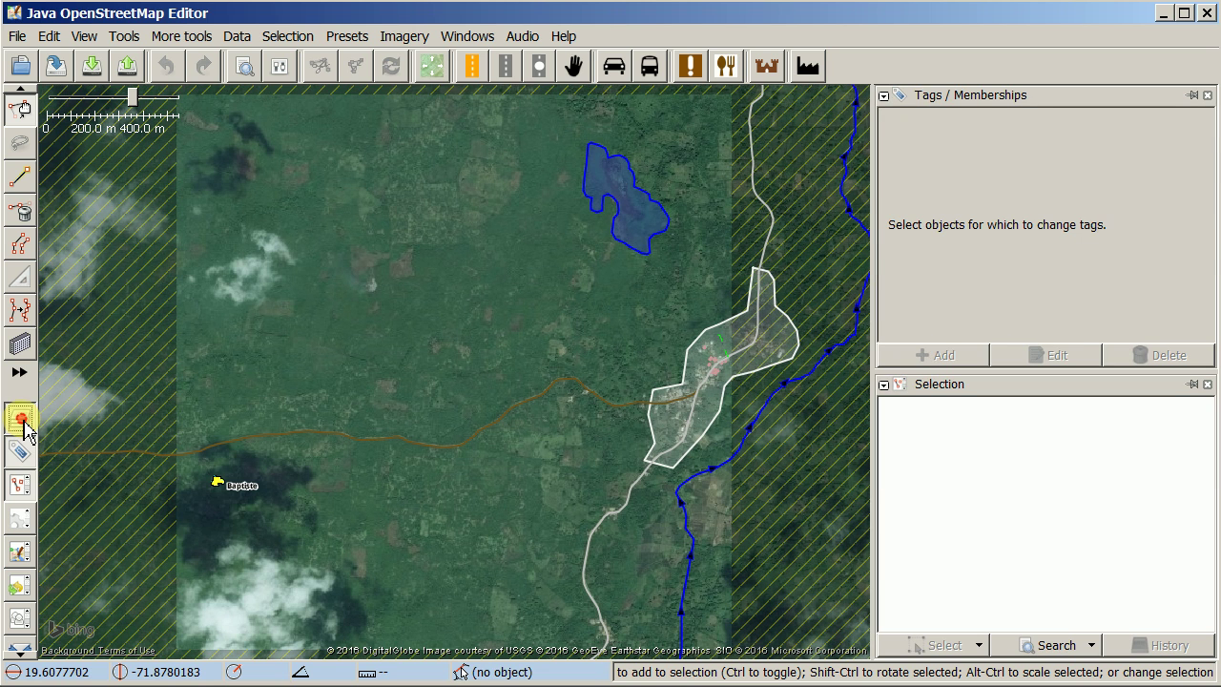
pyautogui.click(21, 420)
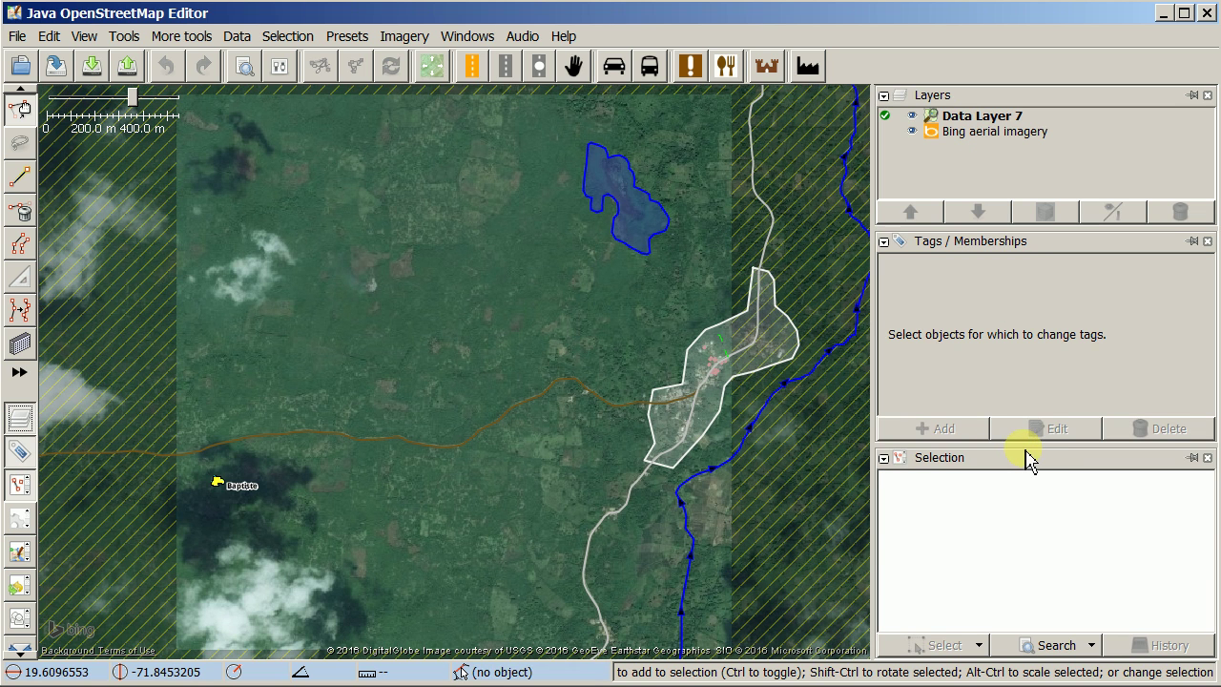
# - Enlarge the Tags / Memberships panel, and collapse and expand it again
pyautogui.moveTo(1025, 448); pyautogui.dragTo(1024, 488)
pyautogui.moveTo(1035, 229)
pyautogui.mouseDown()
pyautogui.moveTo(1036, 244)
pyautogui.moveTo(1035, 227)
pyautogui.mouseUp()
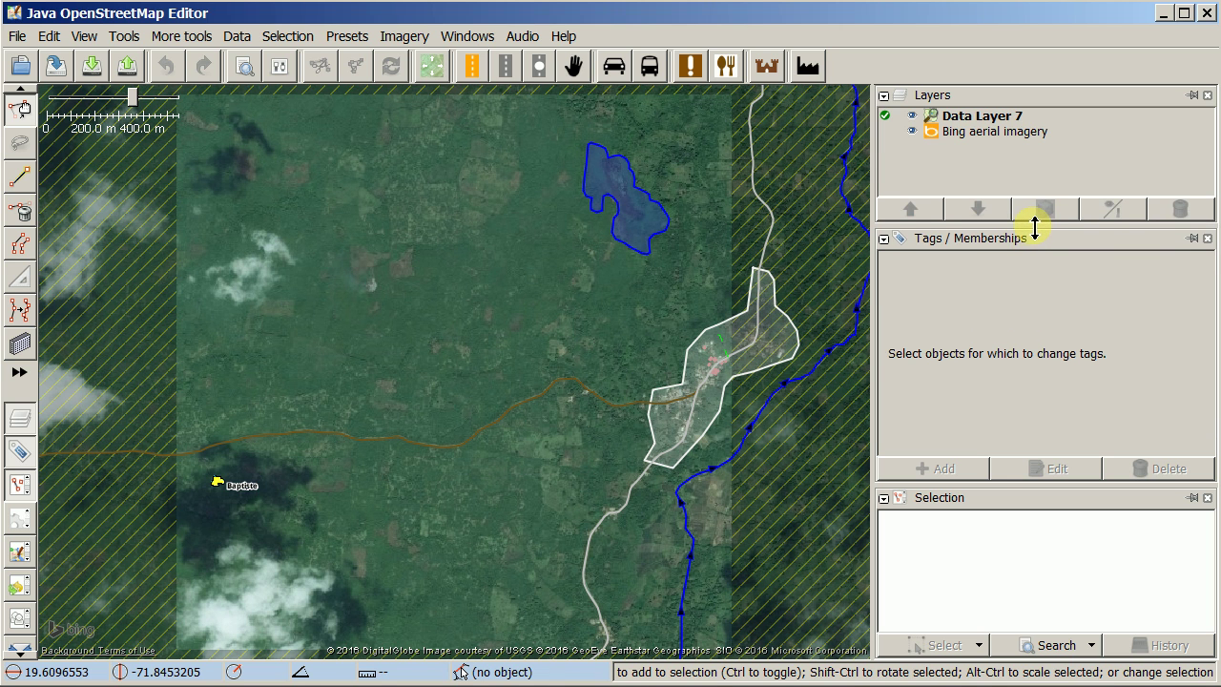
pyautogui.click(884, 240)
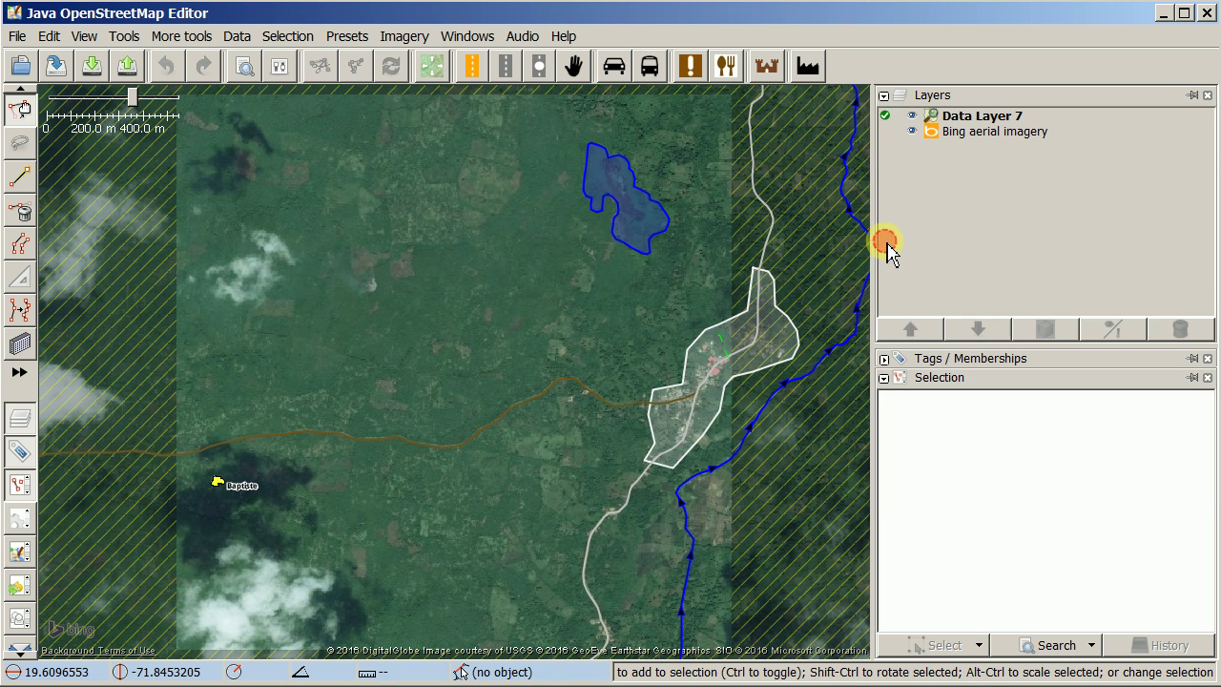
pyautogui.click(884, 360)
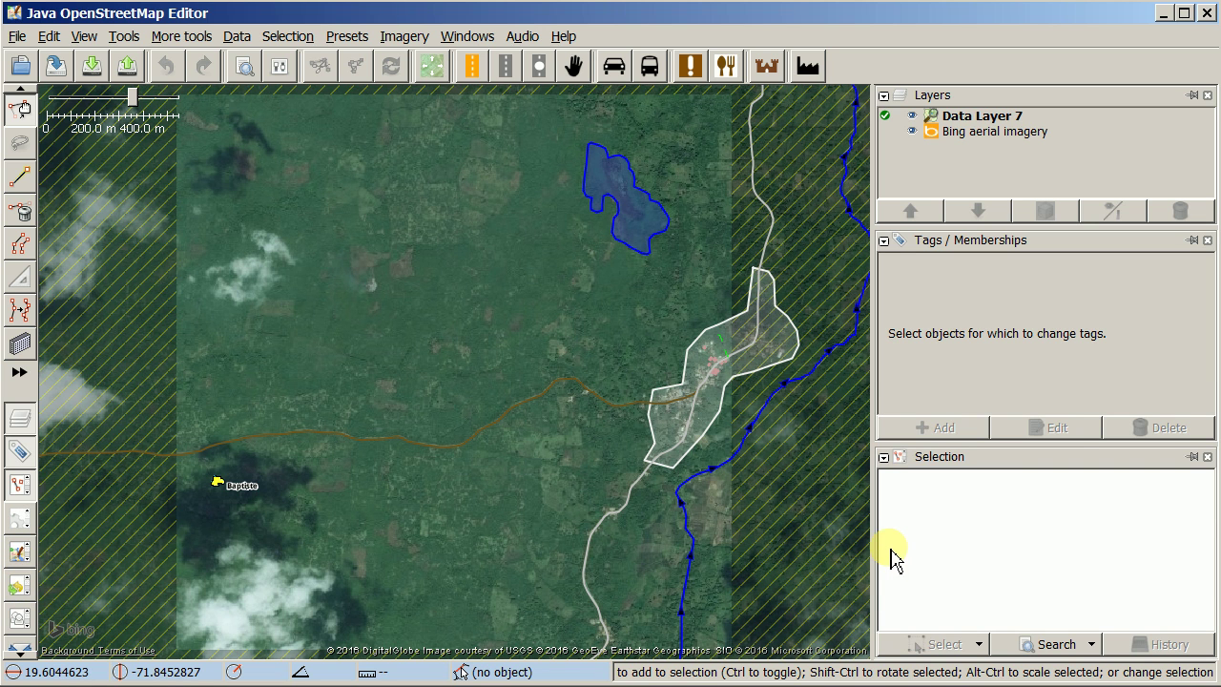
# - Compare the map navigation controls of the iD editor in the browser with the JOSM map view
pyautogui.hotkey('alt', 'Tab')
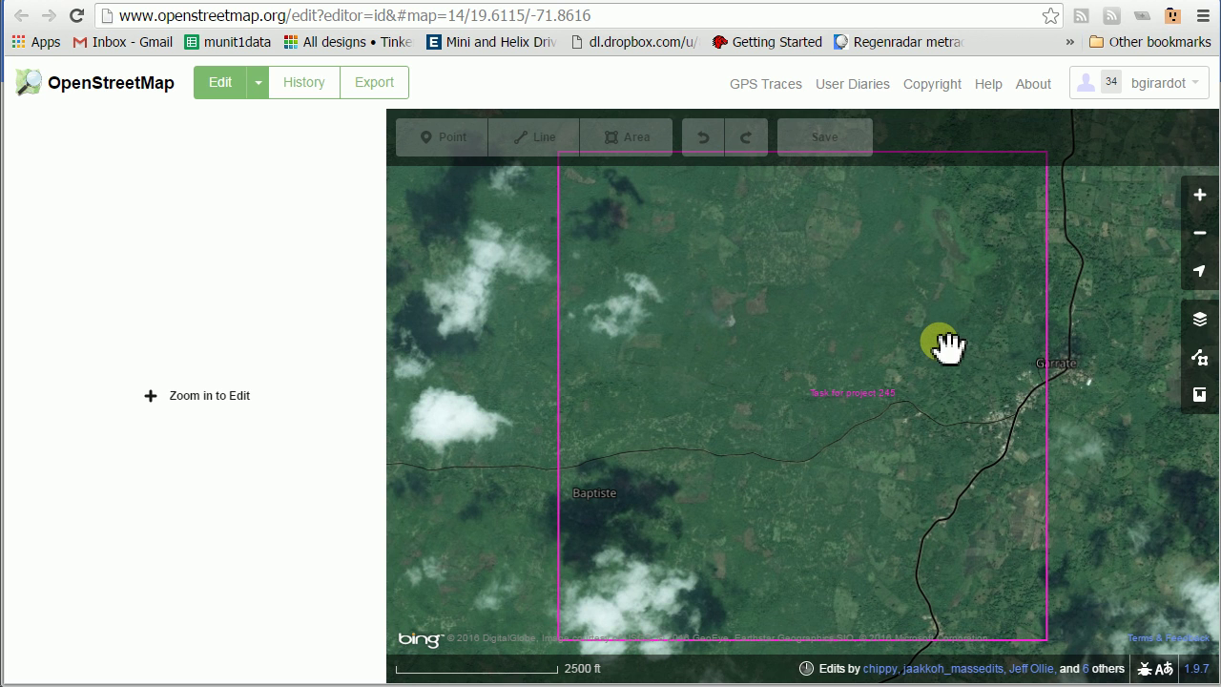
pyautogui.hotkey('alt', 'Tab')
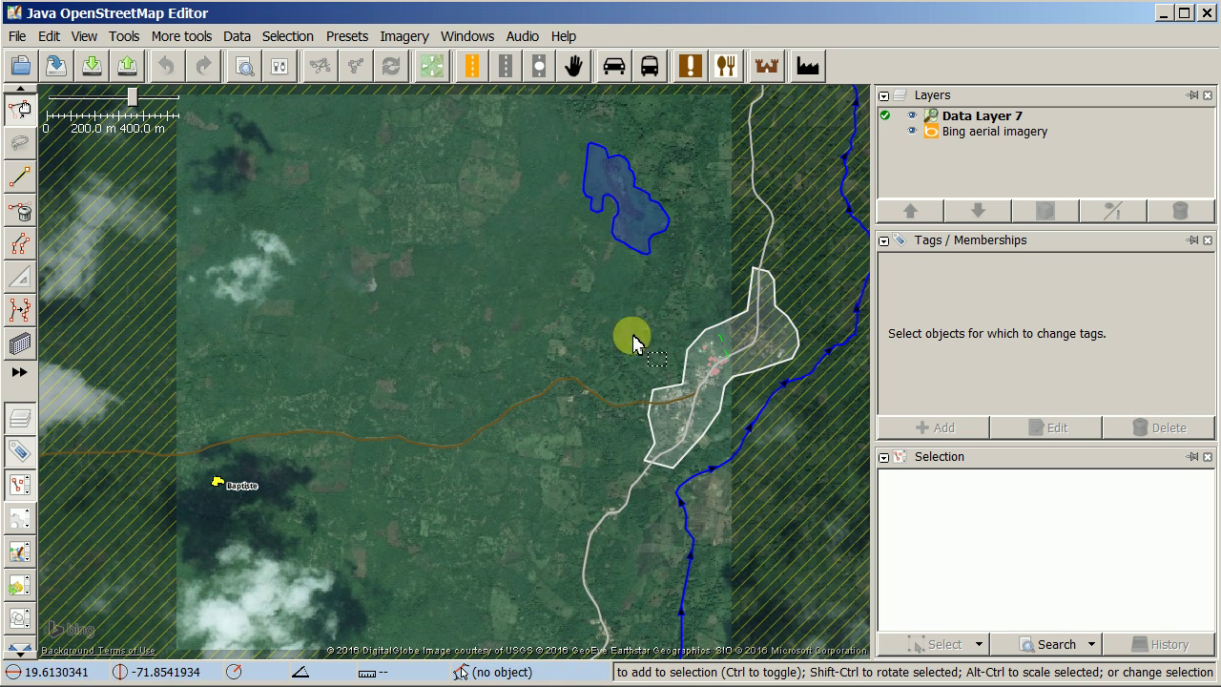
pyautogui.hotkey('alt', 'Tab')
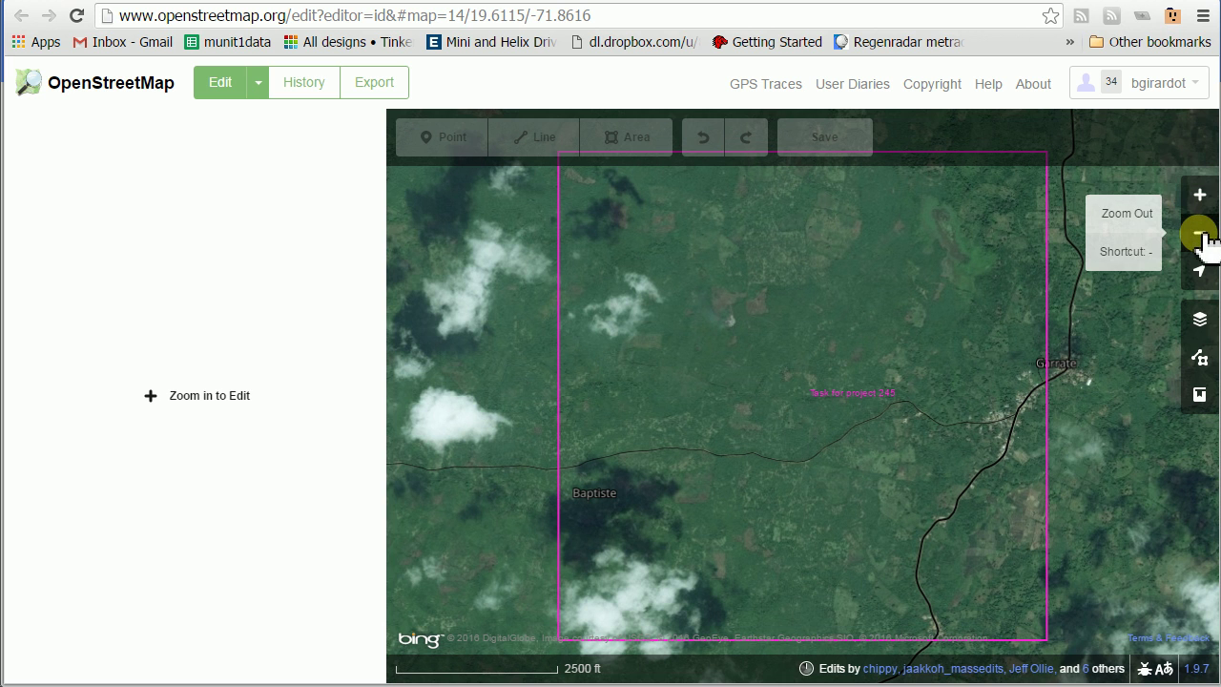
pyautogui.hotkey('alt', 'Tab')
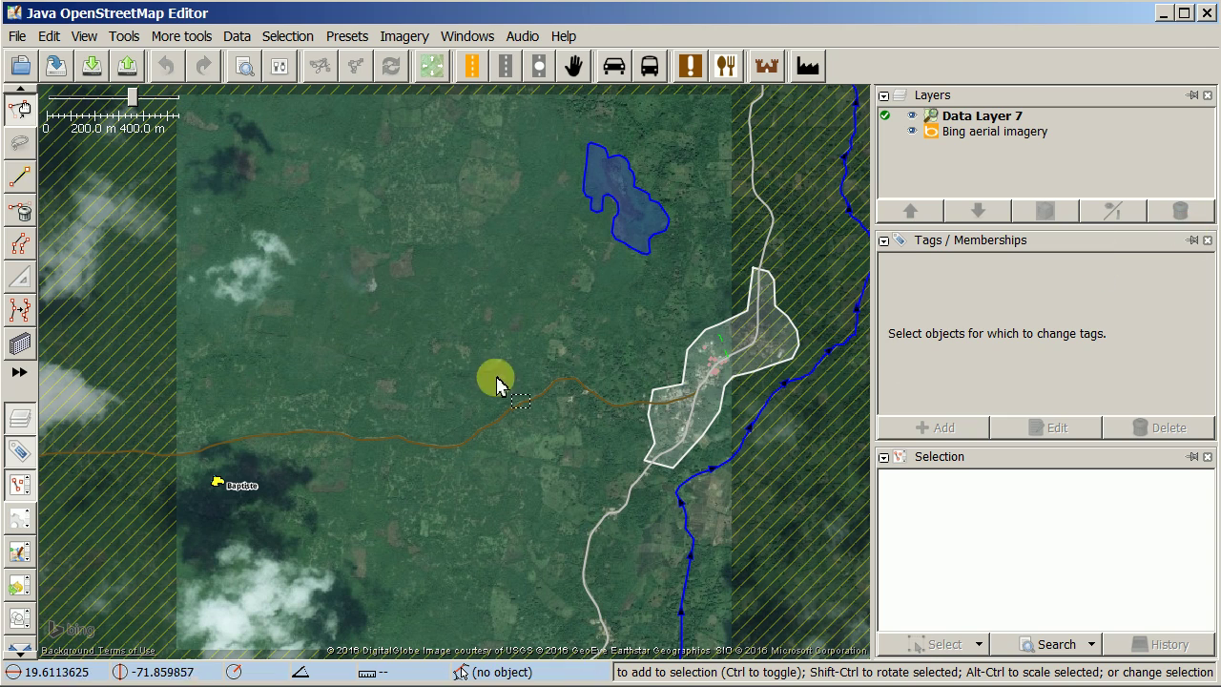
# - Examine the downloaded area and its imagery in JOSM at closer and wider zoom levels, ending with the whole task area in view
pyautogui.scroll(2, 532, 370)
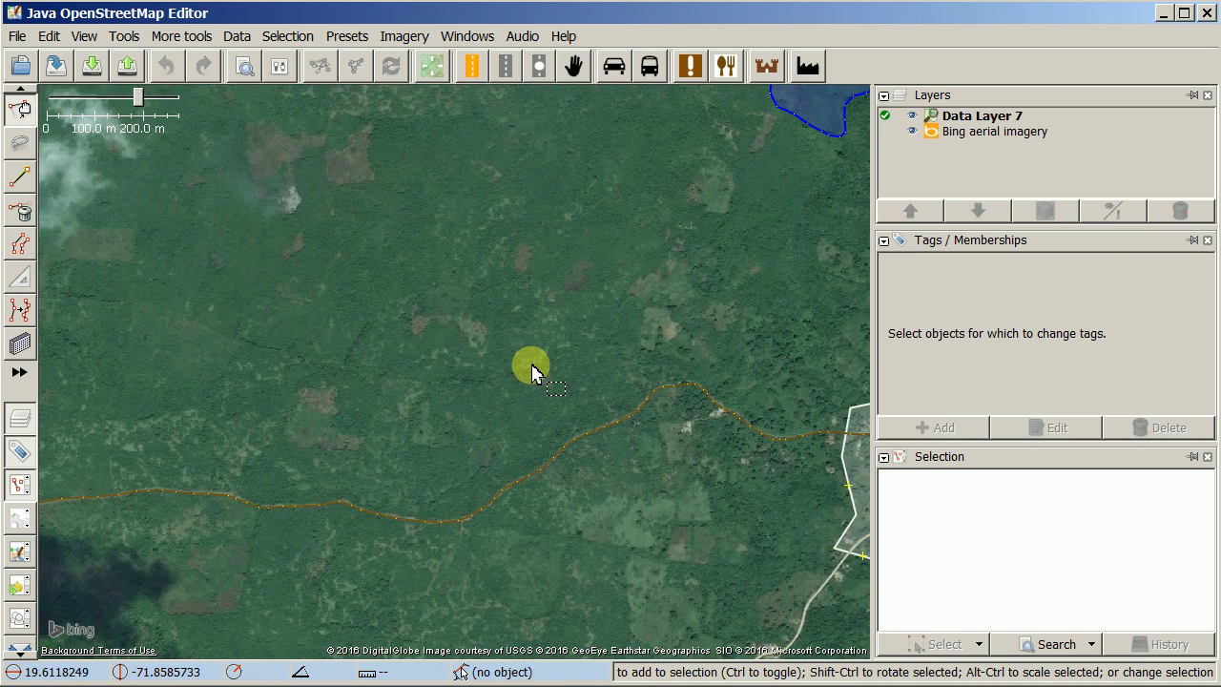
pyautogui.scroll(2, 532, 370)
pyautogui.scroll(-3, 536, 370)
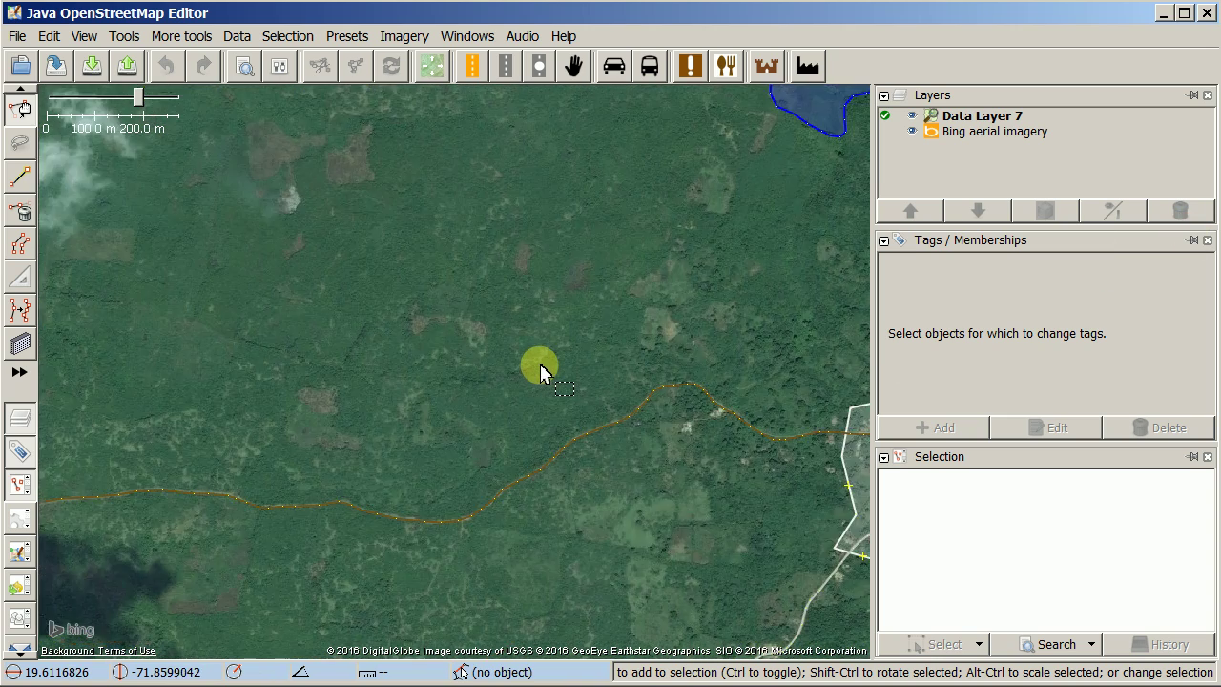
pyautogui.scroll(-2, 540, 370)
pyautogui.scroll(4, 540, 370)
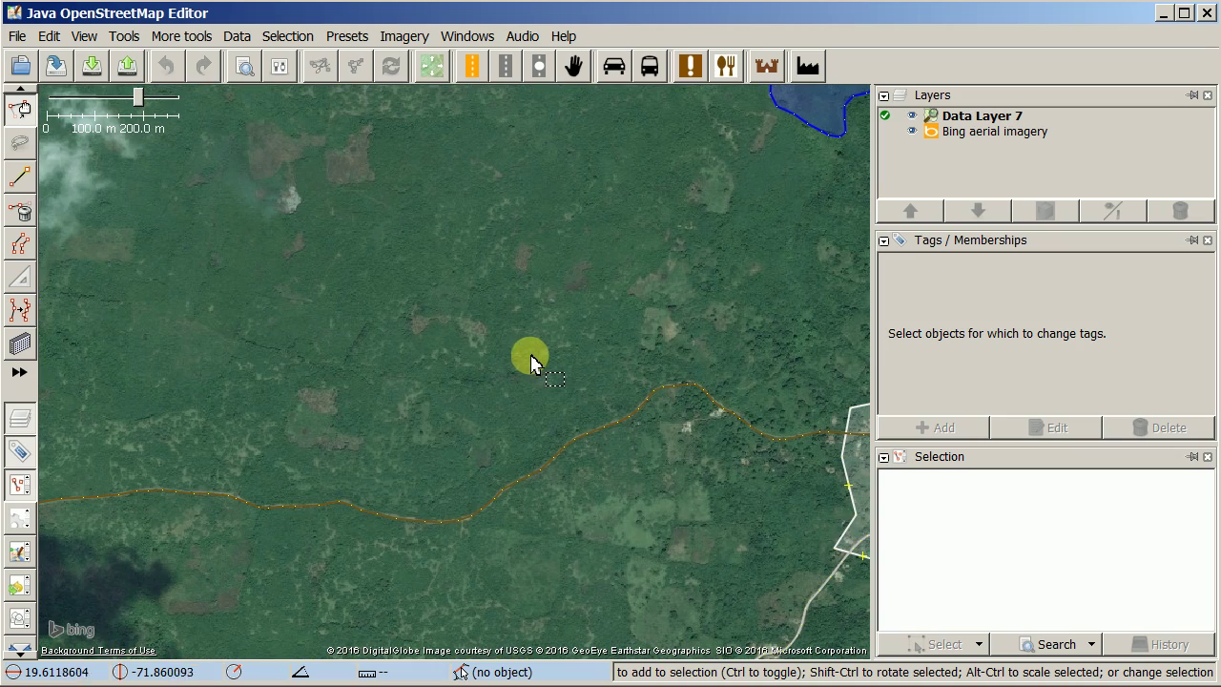
pyautogui.scroll(-3, 544, 351)
pyautogui.scroll(3, 540, 348)
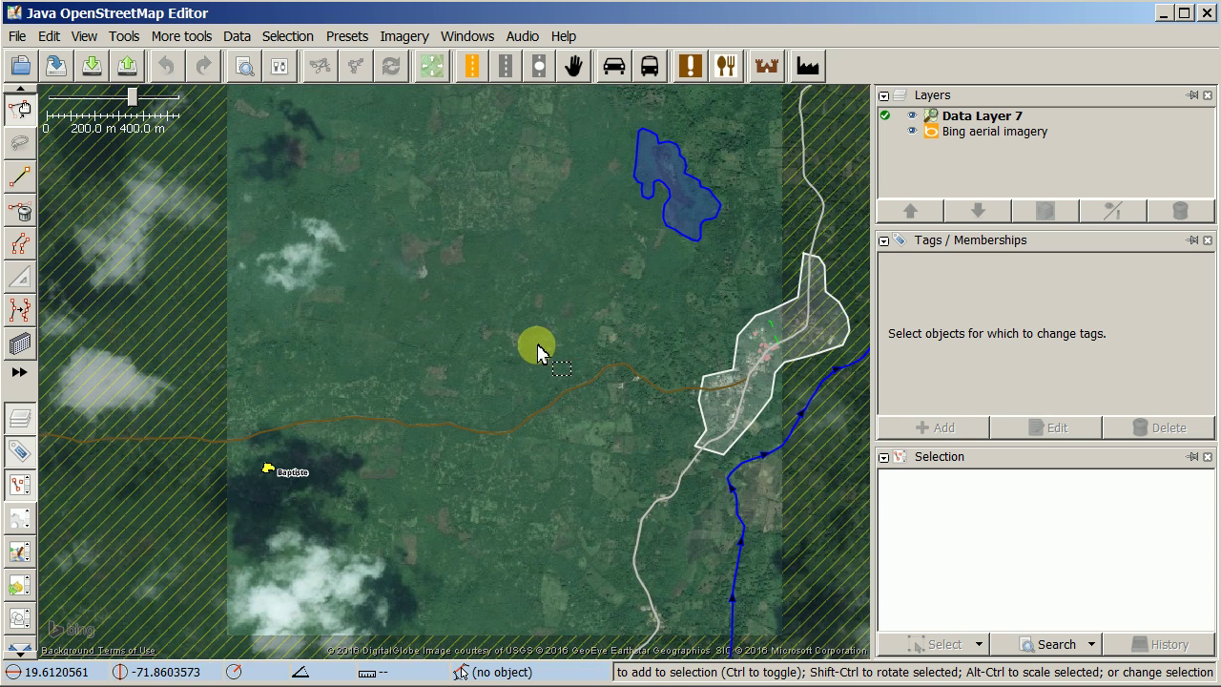
pyautogui.moveTo(537, 270); pyautogui.dragTo(506, 283)
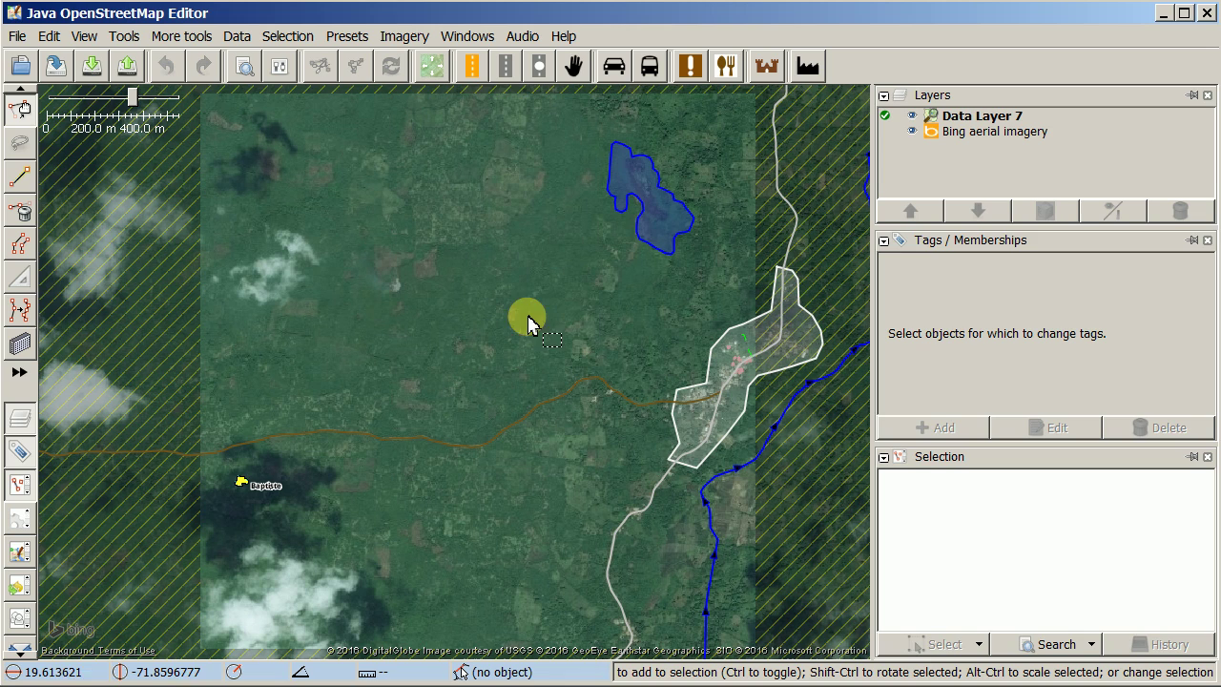
# - Switch to the iD editor in the browser and place a new point in the forest north of the track
pyautogui.hotkey('alt', 'Tab')
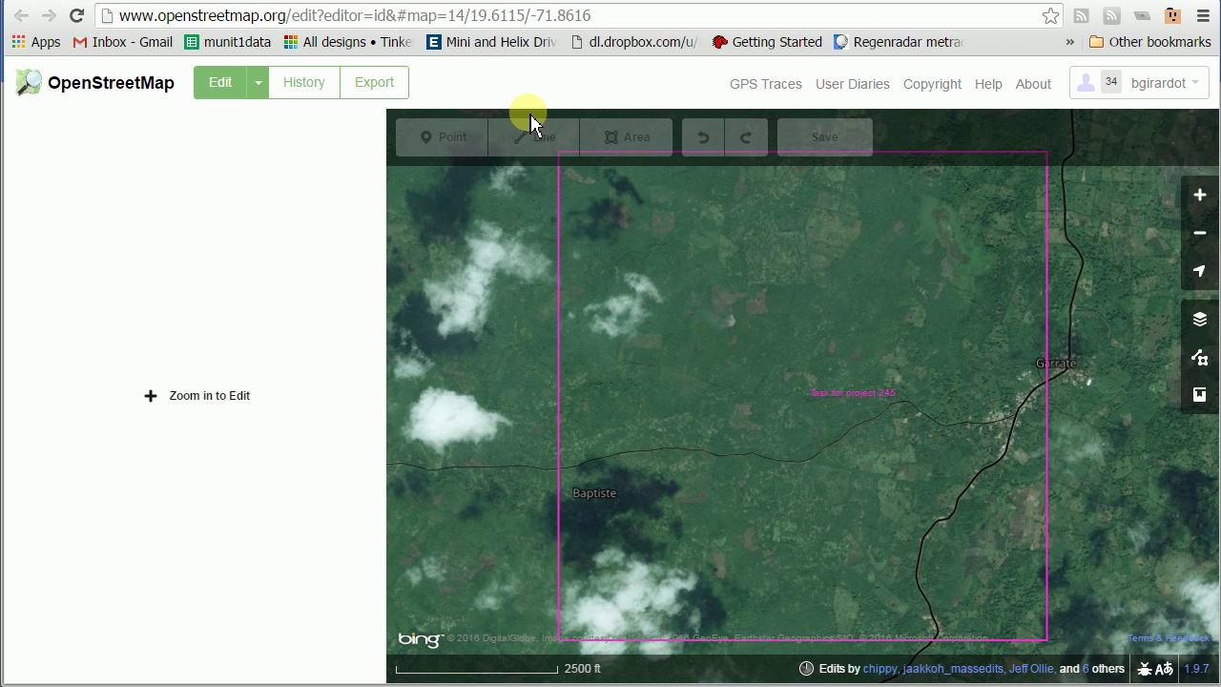
pyautogui.click(262, 415)
pyautogui.scroll(2, 706, 406)
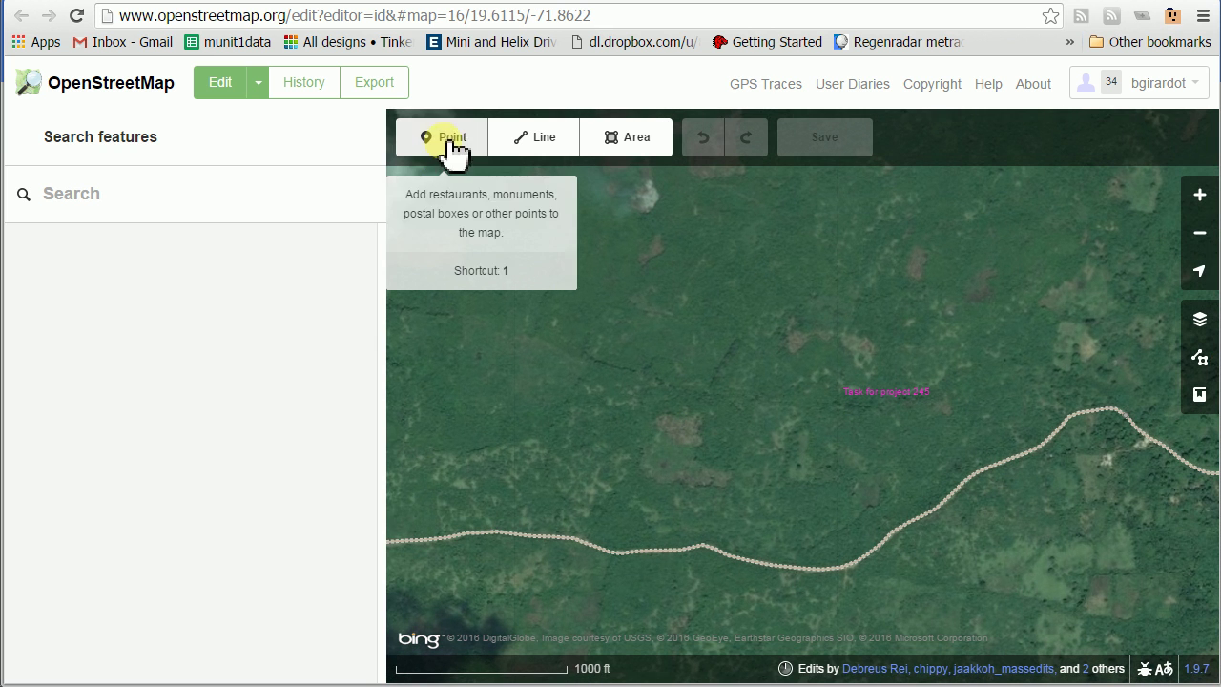
pyautogui.click(455, 139)
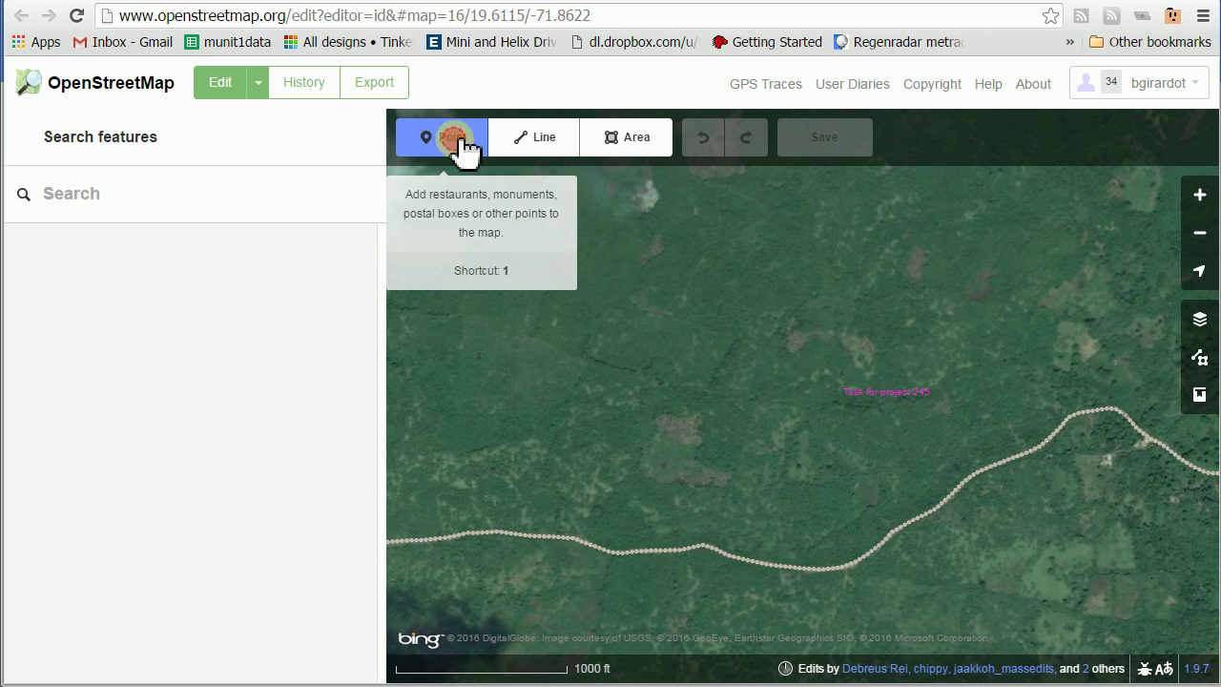
pyautogui.click(658, 321)
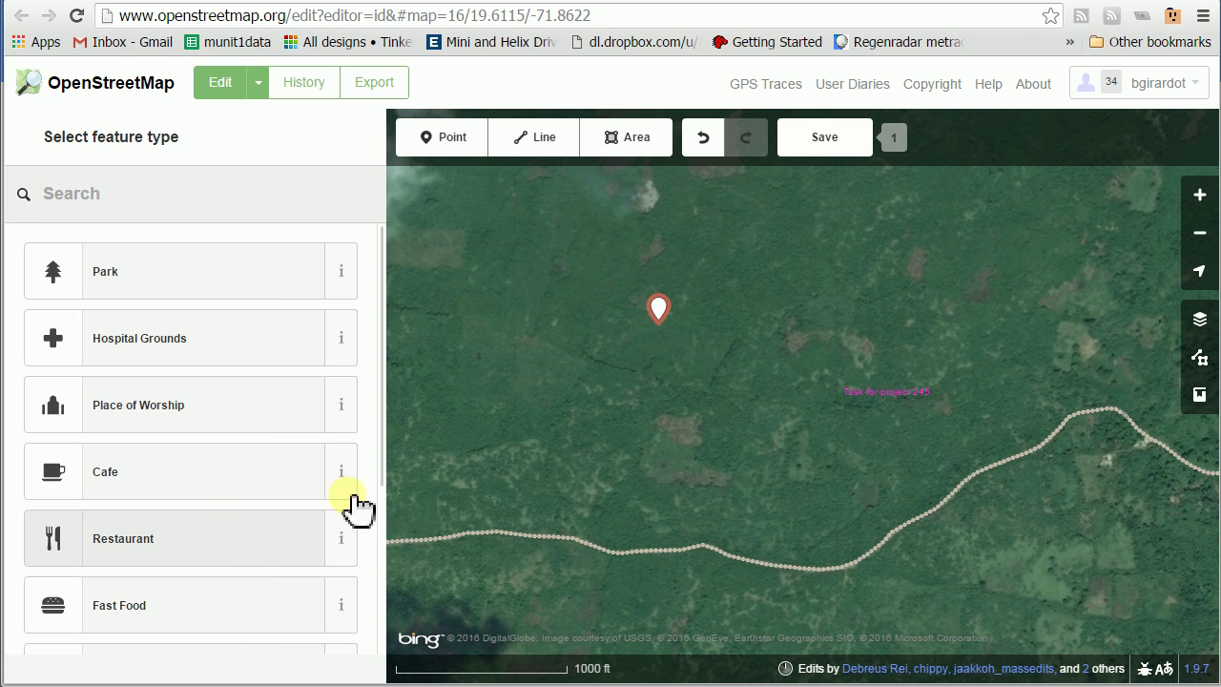
# - Draw a two-node line between the new point and the track, and reselect the point to show its feature types
pyautogui.click(537, 137)
pyautogui.click(551, 380)
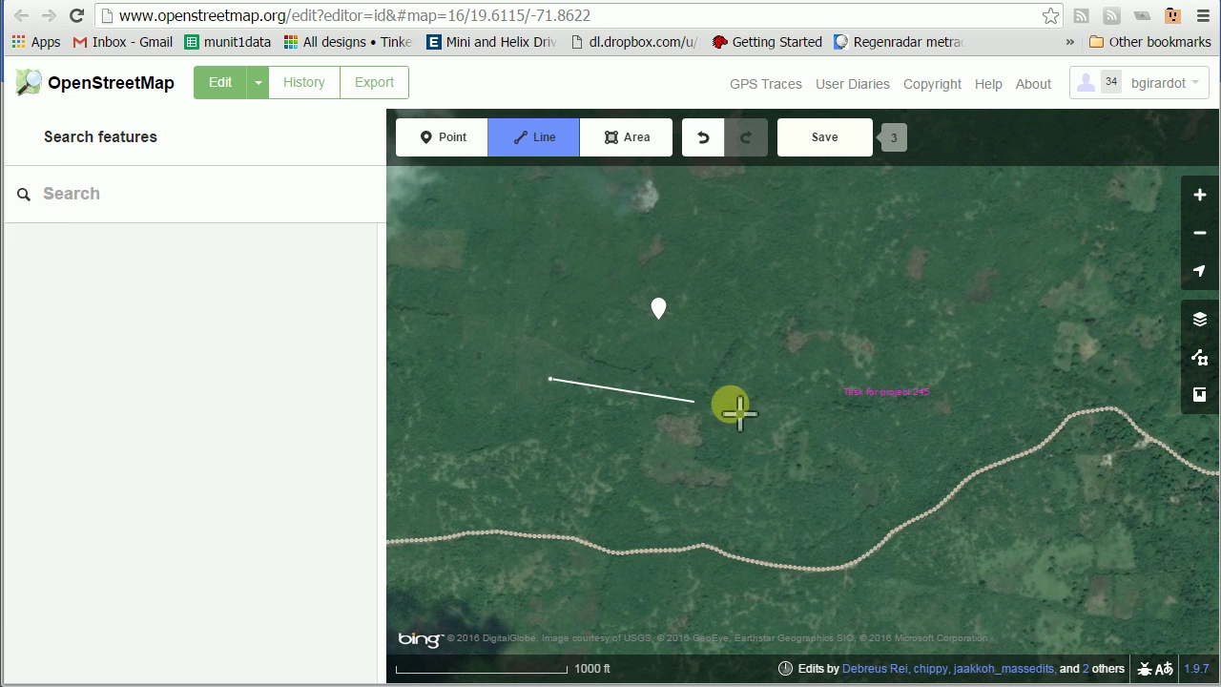
pyautogui.doubleClick(760, 410)
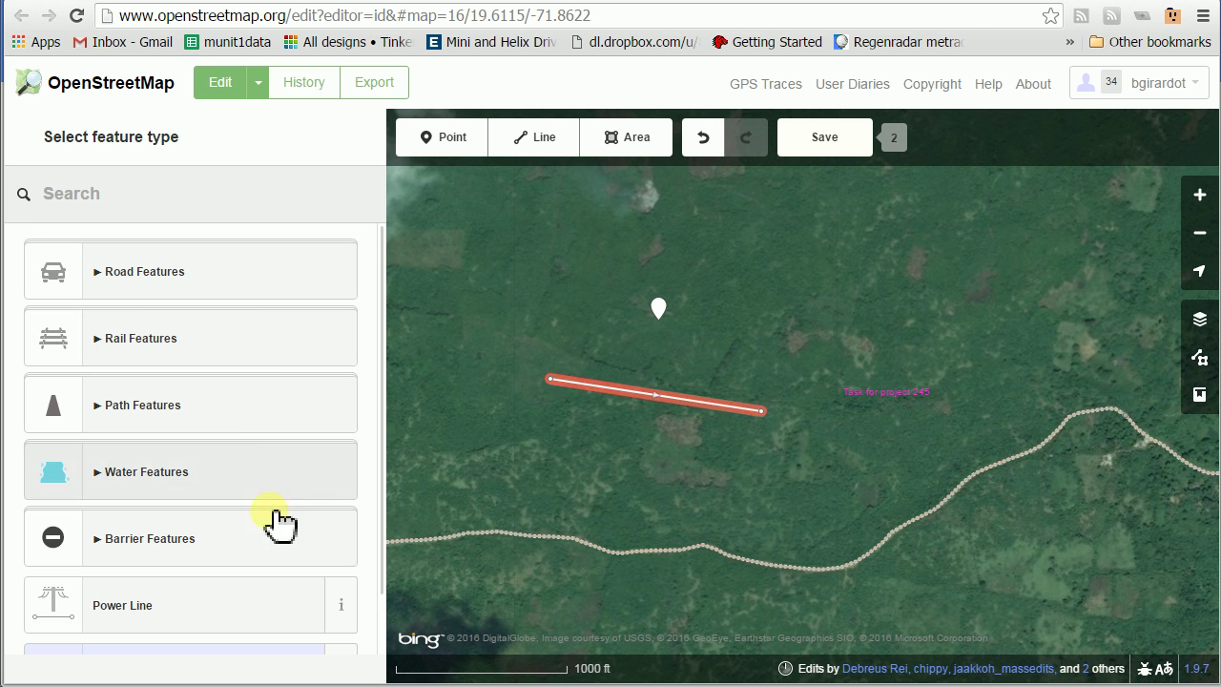
pyautogui.click(662, 318)
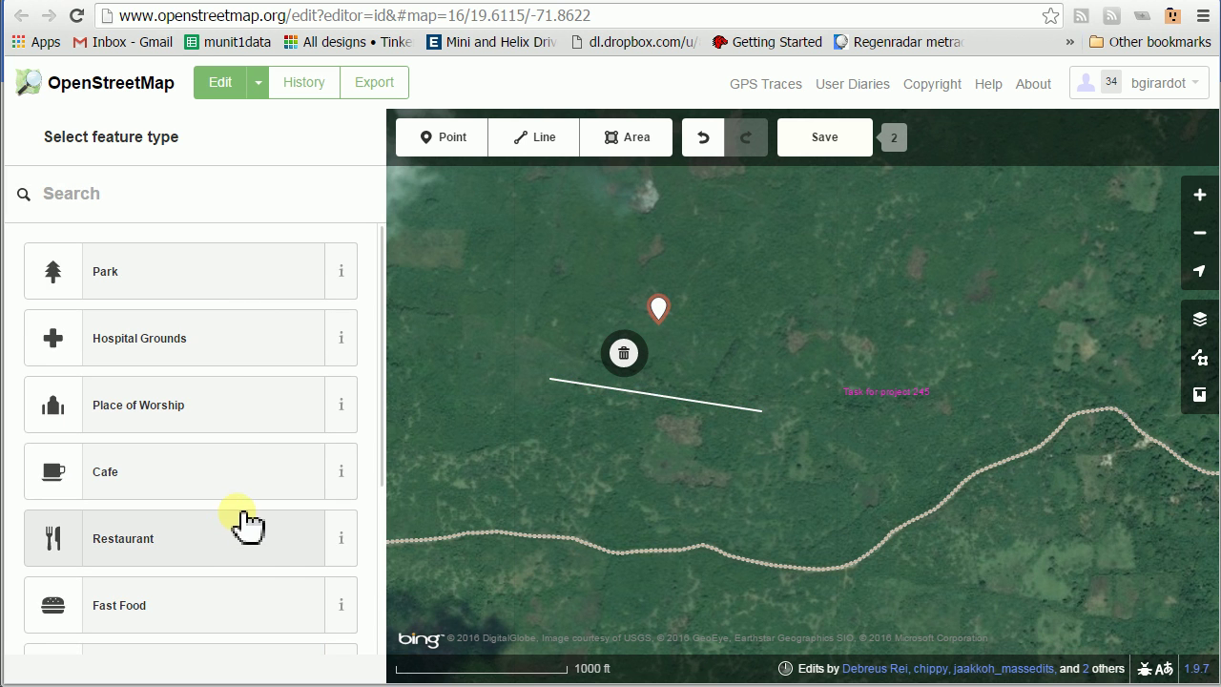
# - Draw a triangular area northeast of the new point
pyautogui.click(624, 143)
pyautogui.click(709, 230)
pyautogui.click(780, 276)
pyautogui.click(718, 293)
pyautogui.click(719, 294)
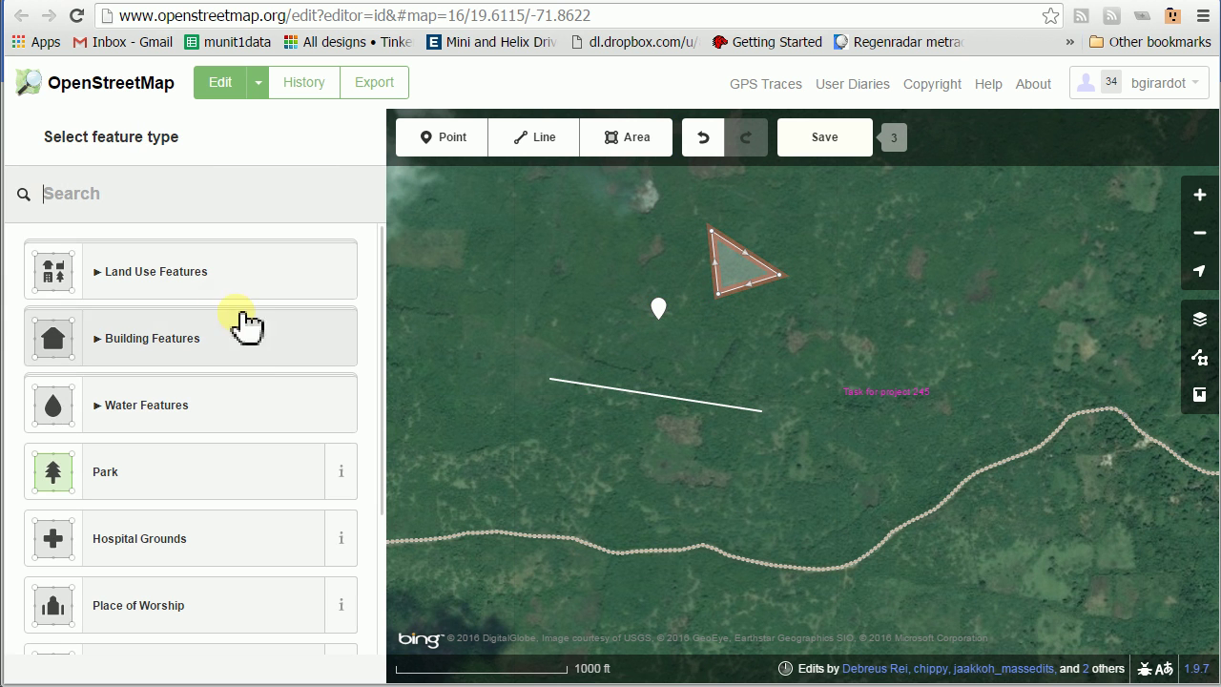
# - Switch to JOSM and examine the Highways presets, including the available street types and way types
pyautogui.hotkey('alt', 'Tab')
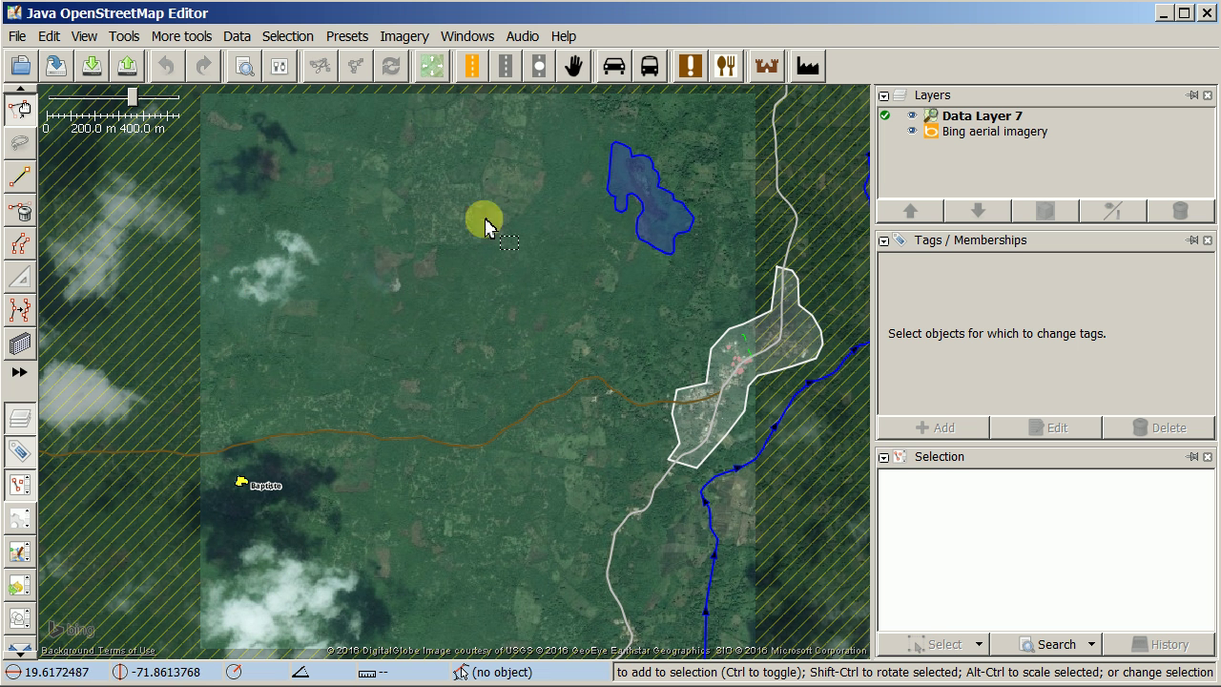
pyautogui.click(347, 45)
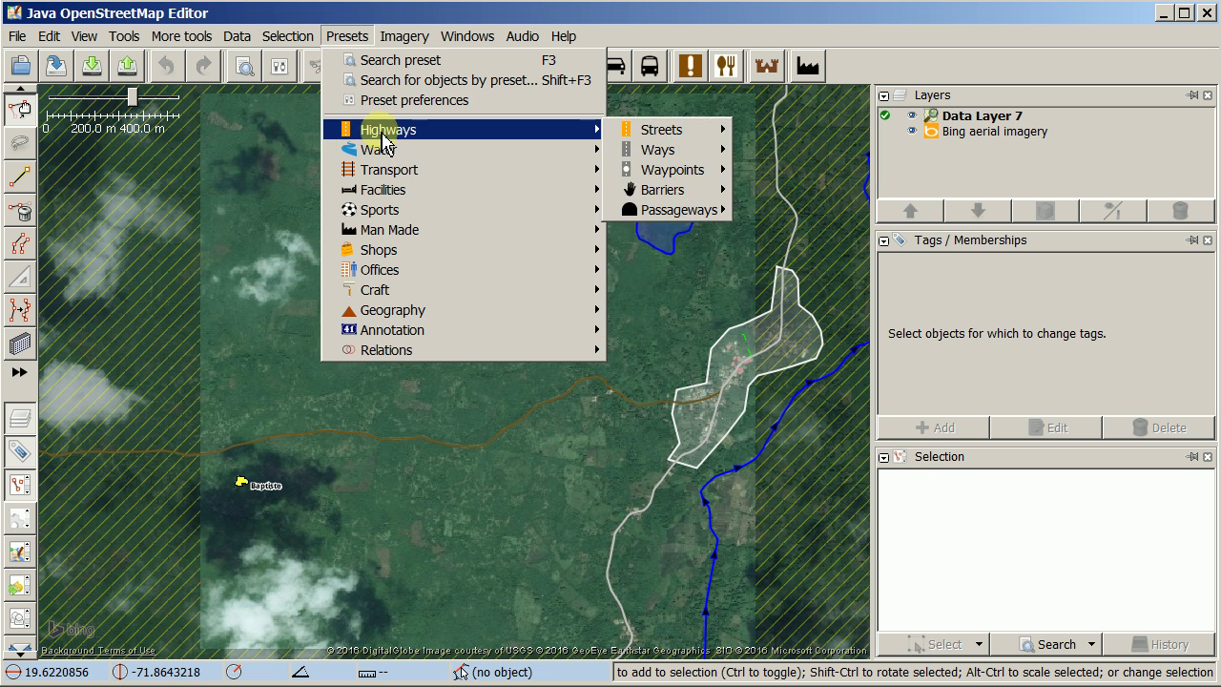
pyautogui.moveTo(601, 131)
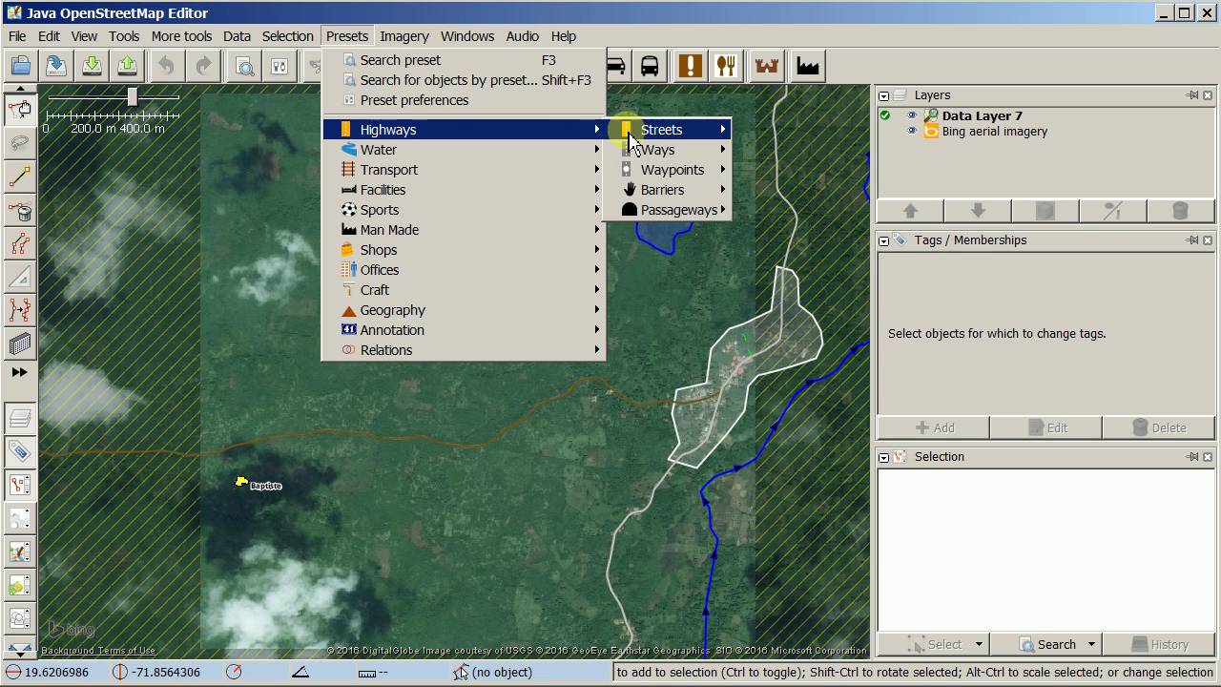
pyautogui.moveTo(658, 162)
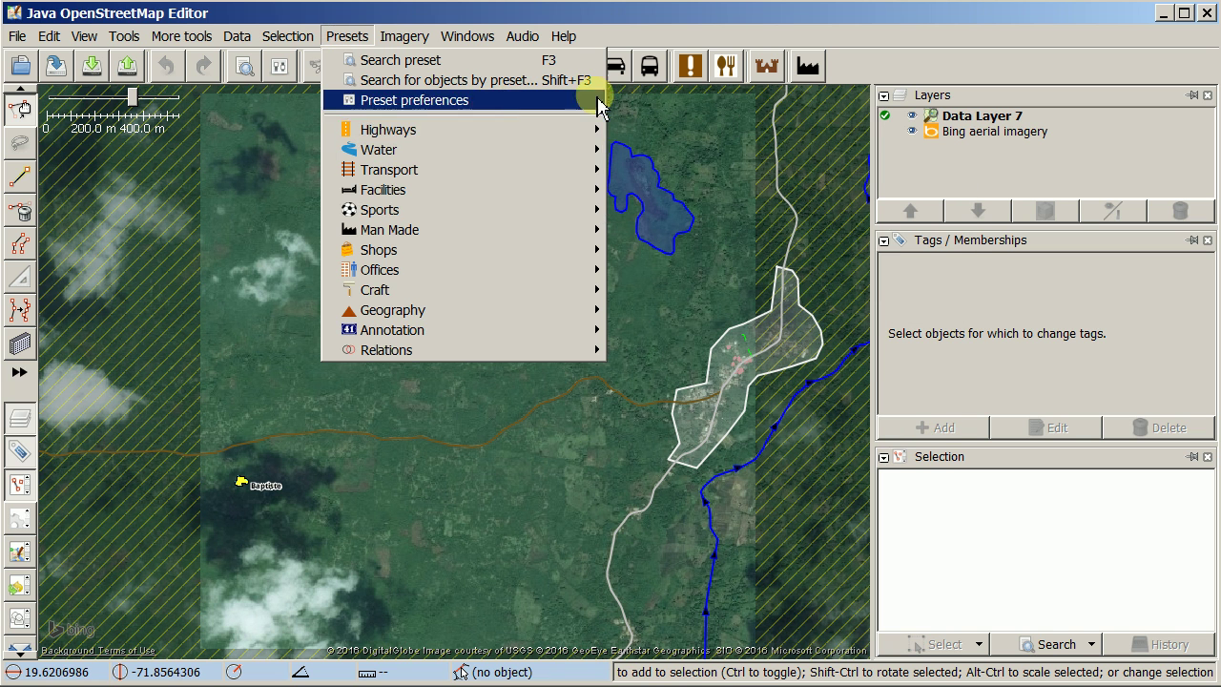
pyautogui.click(634, 21)
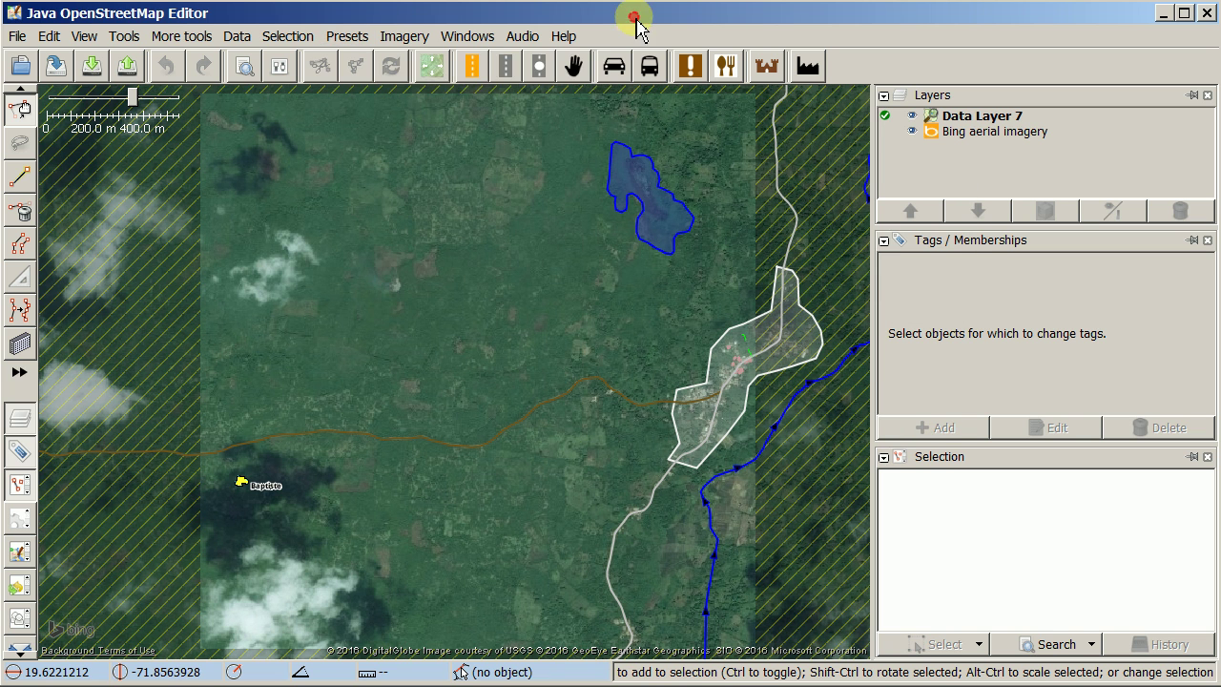
pyautogui.click(478, 72)
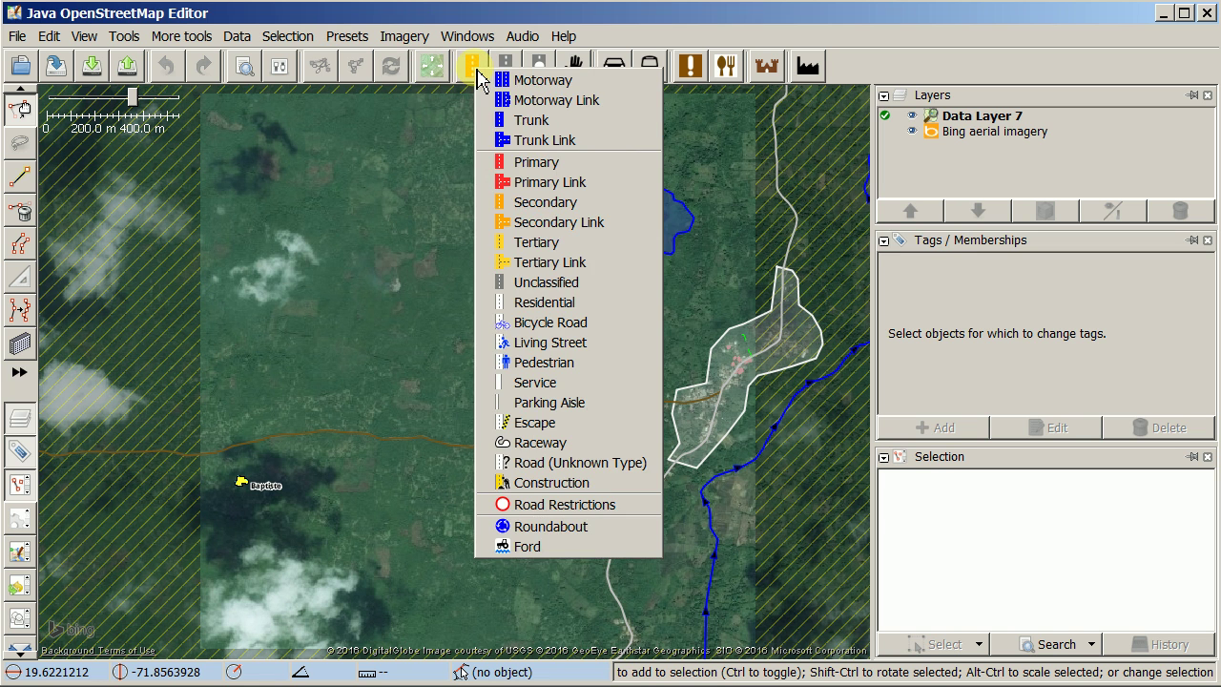
pyautogui.click(505, 65)
pyautogui.click(505, 66)
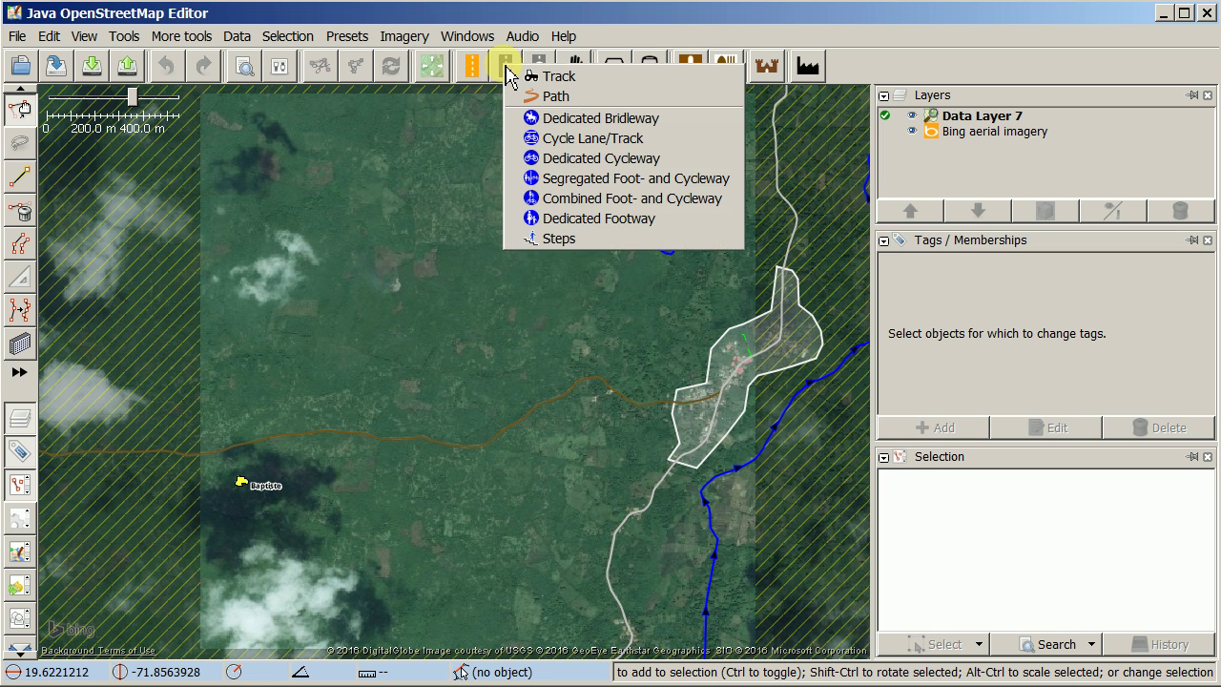
pyautogui.click(505, 67)
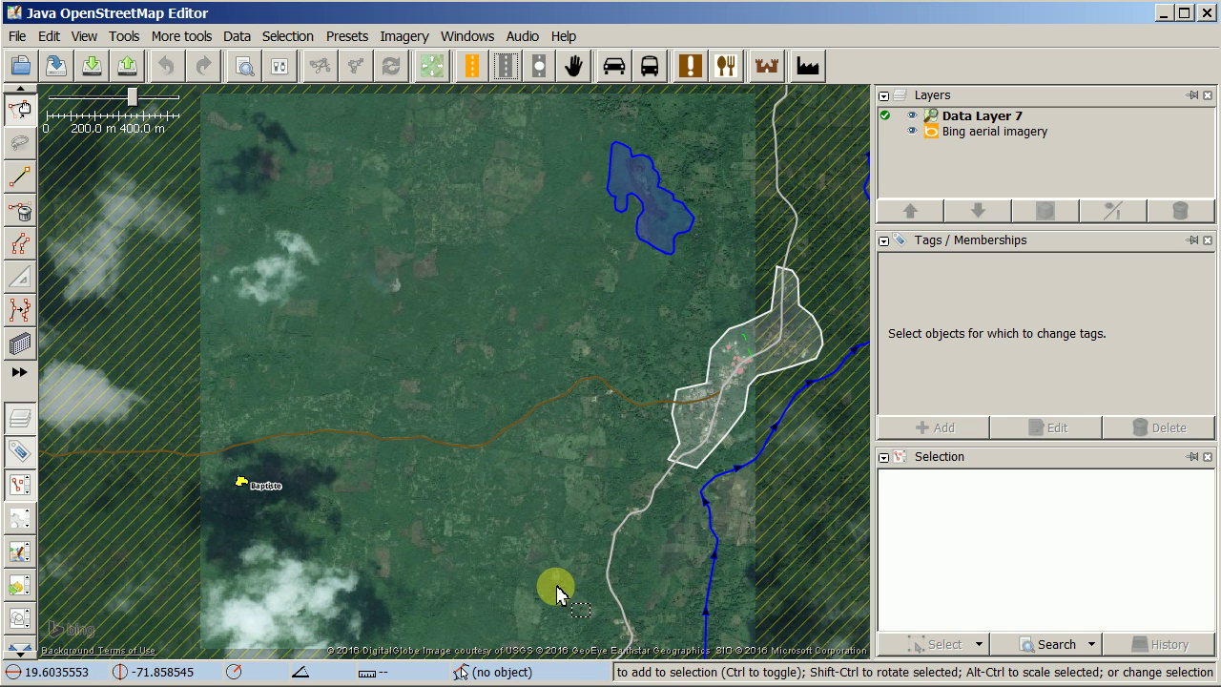
# - Check the drawing tools in the iD editor, then return to JOSM and select the brown track crossing the task area
pyautogui.moveTo(558, 588); pyautogui.dragTo(485, 380)
pyautogui.hotkey('alt', 'Tab')
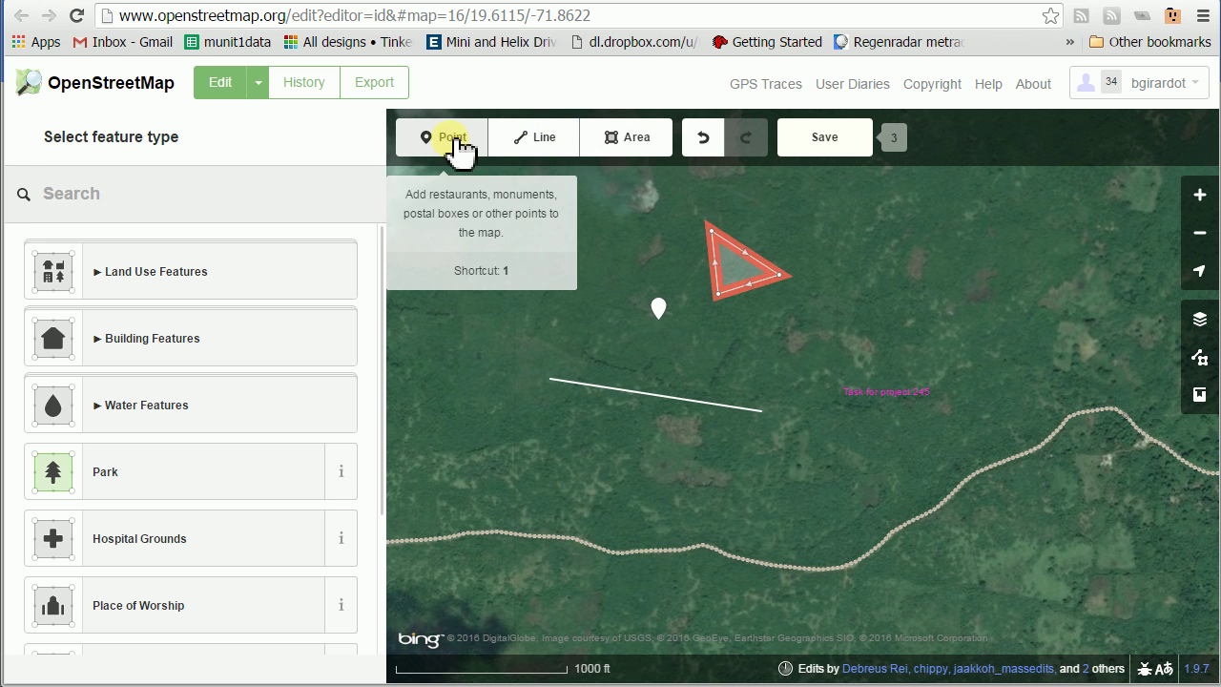
pyautogui.hotkey('alt', 'Tab')
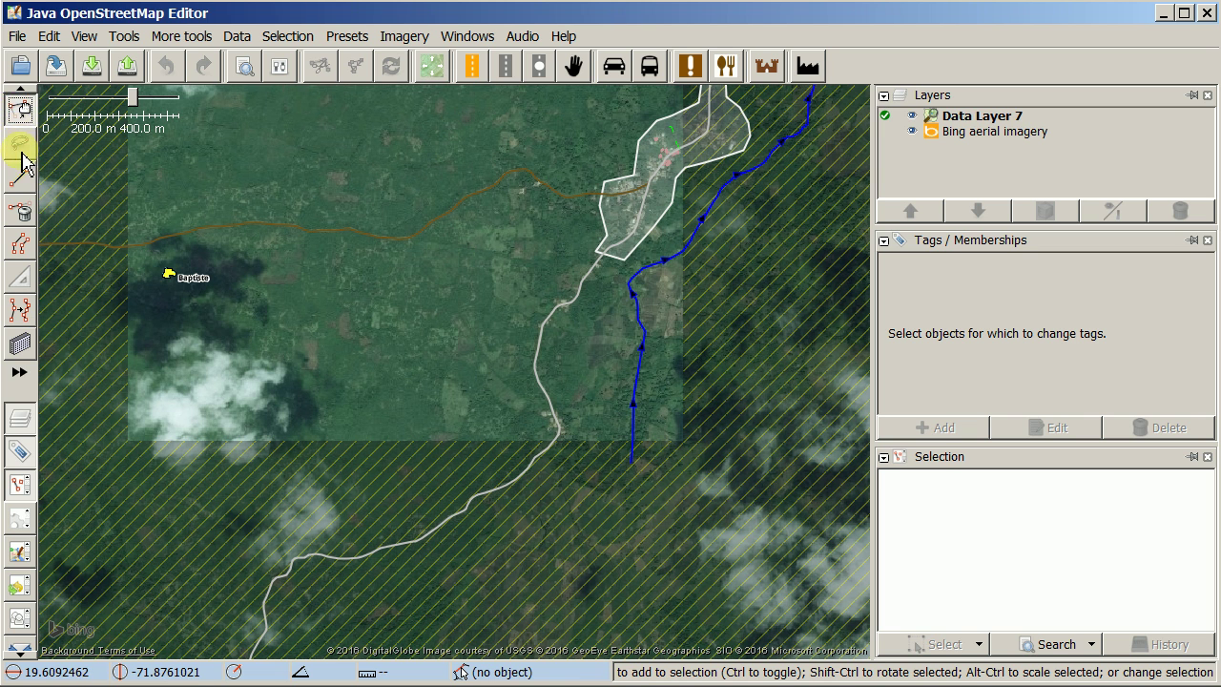
pyautogui.click(20, 109)
pyautogui.click(252, 230)
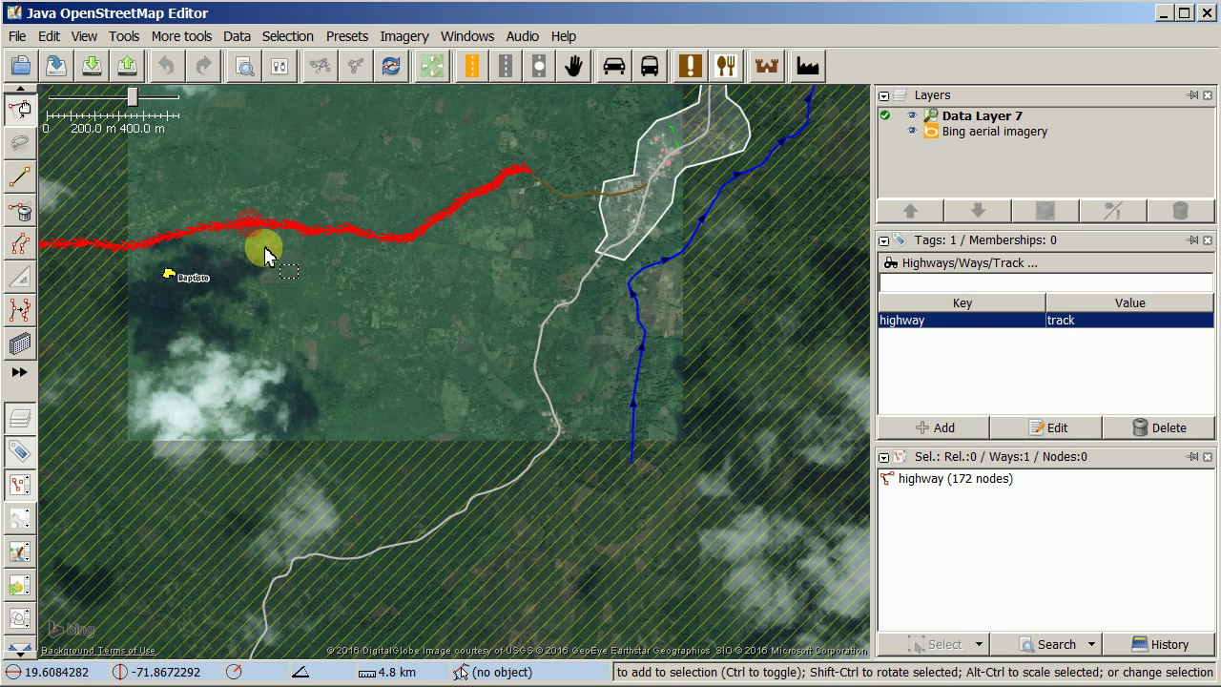
# - Try a lasso selection in the empty forest just north of the track
pyautogui.click(21, 144)
pyautogui.moveTo(218, 188)
pyautogui.mouseDown()
pyautogui.moveTo(318, 229)
pyautogui.moveTo(229, 272)
pyautogui.moveTo(207, 265)
pyautogui.moveTo(246, 318)
pyautogui.moveTo(220, 197)
pyautogui.mouseUp()
pyautogui.click(21, 181)
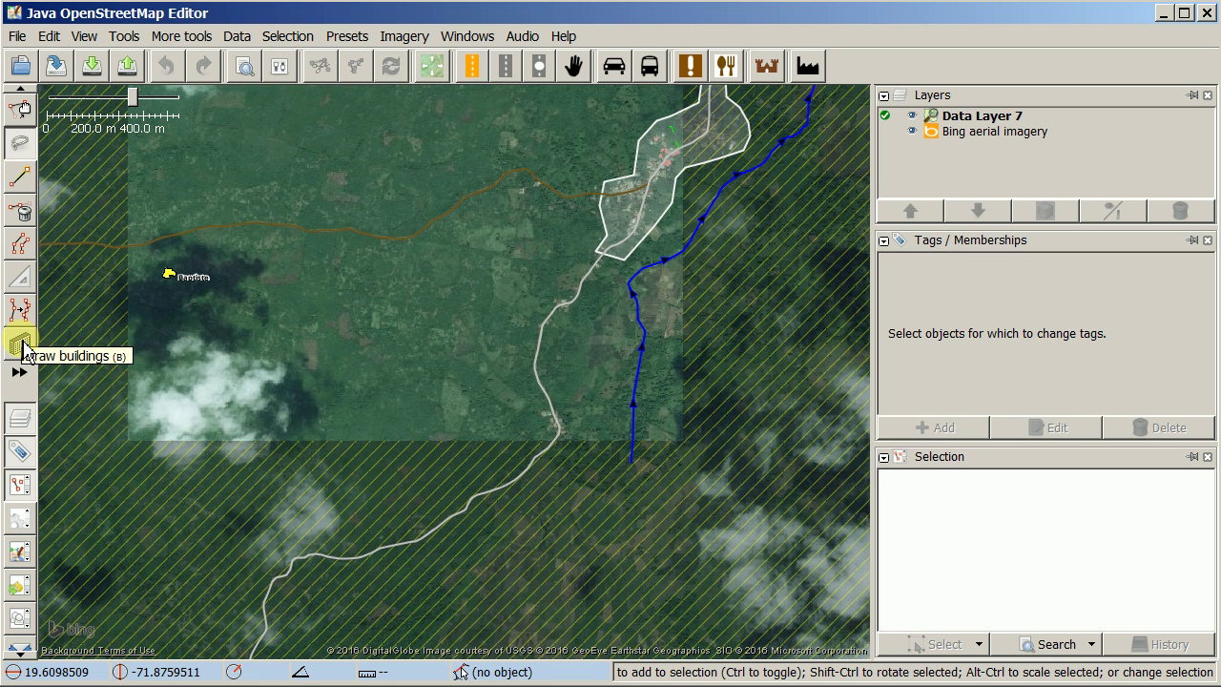
# - Activate JOSM's node and way drawing mode and compare it with the Line tool in the iD editor
pyautogui.click(23, 187)
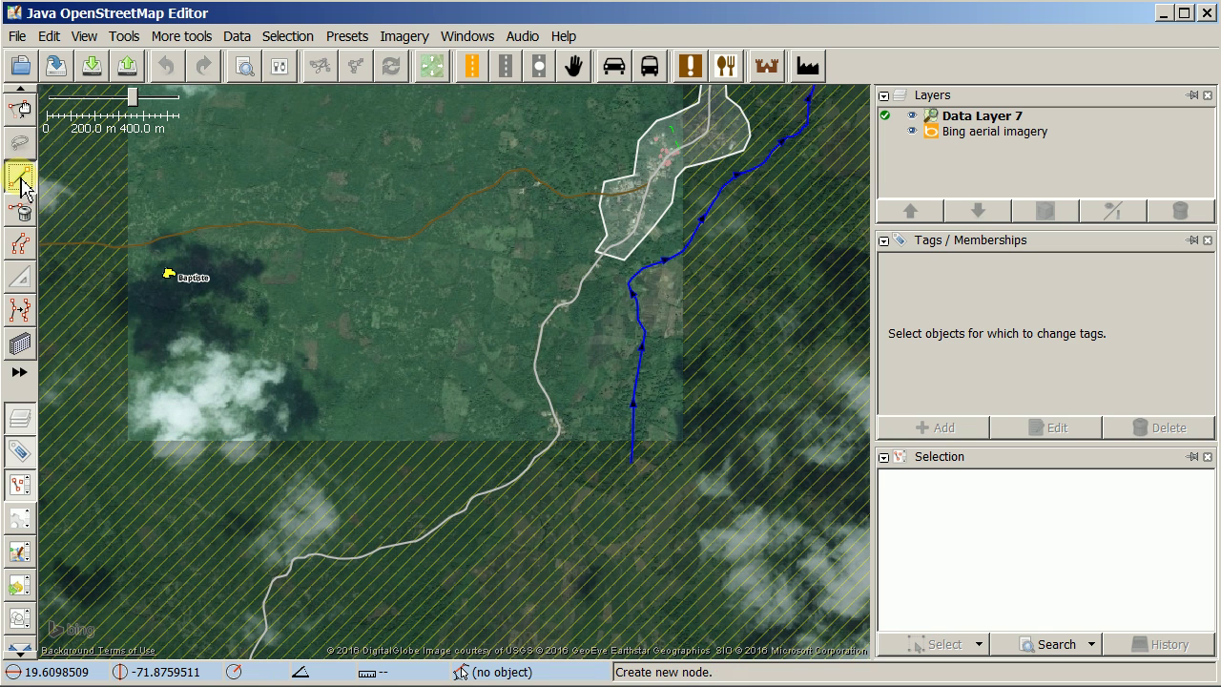
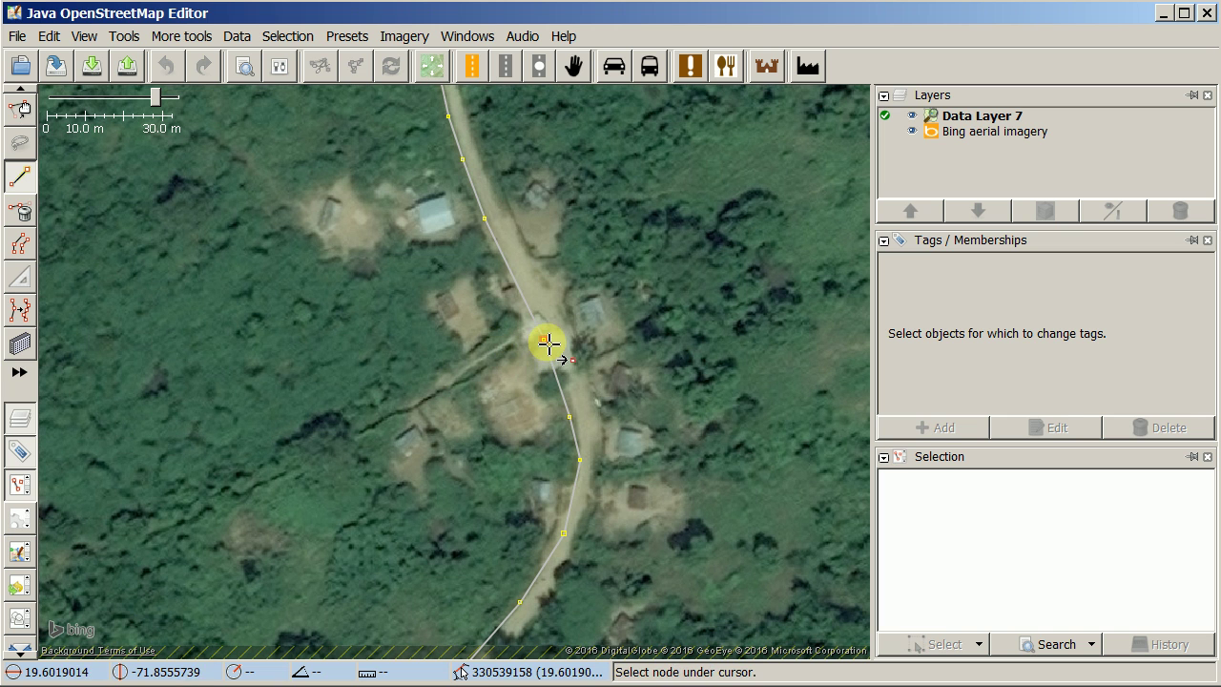
pyautogui.hotkey('alt', 'Tab')
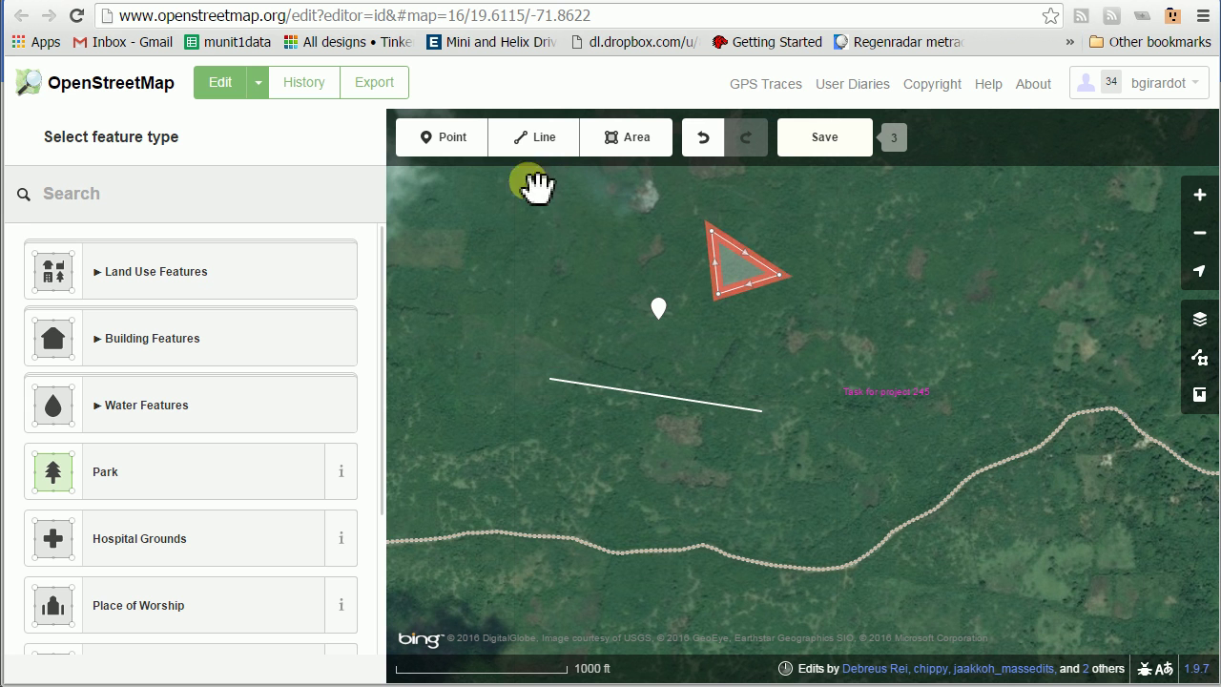
pyautogui.click(540, 141)
pyautogui.hotkey('alt', 'Tab')
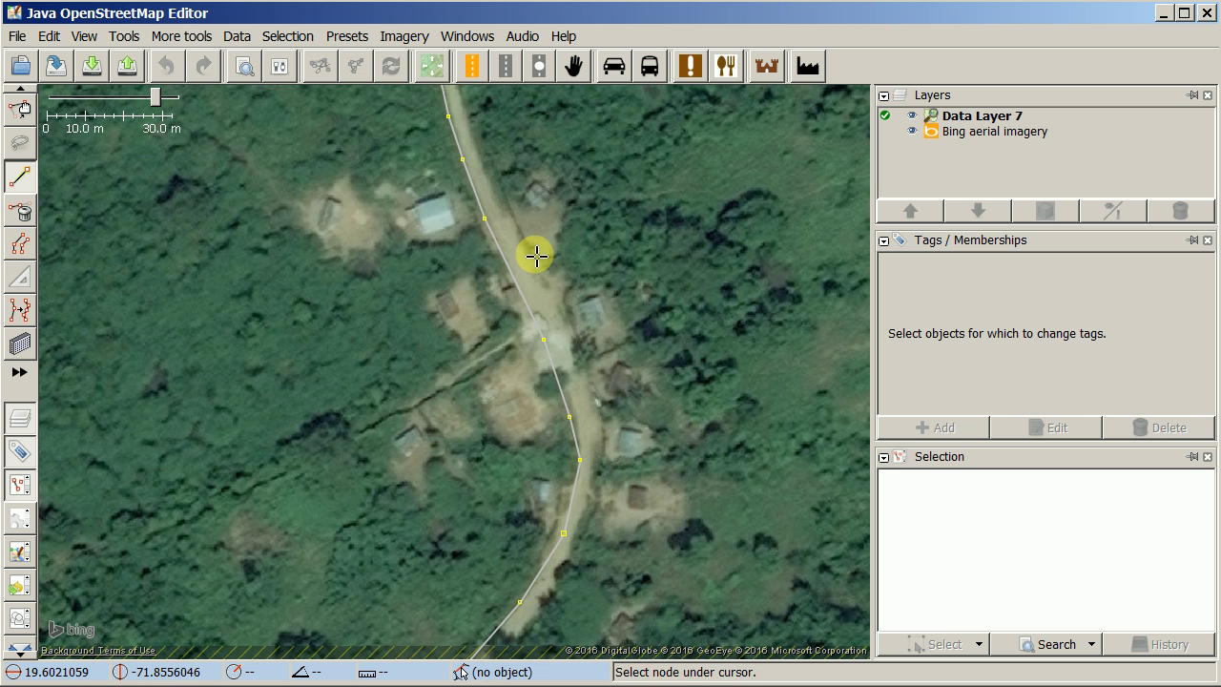
# - Draw a six-node way about 52 m long in JOSM from the road junction southwest along the footpath, and finish it
pyautogui.click(20, 181)
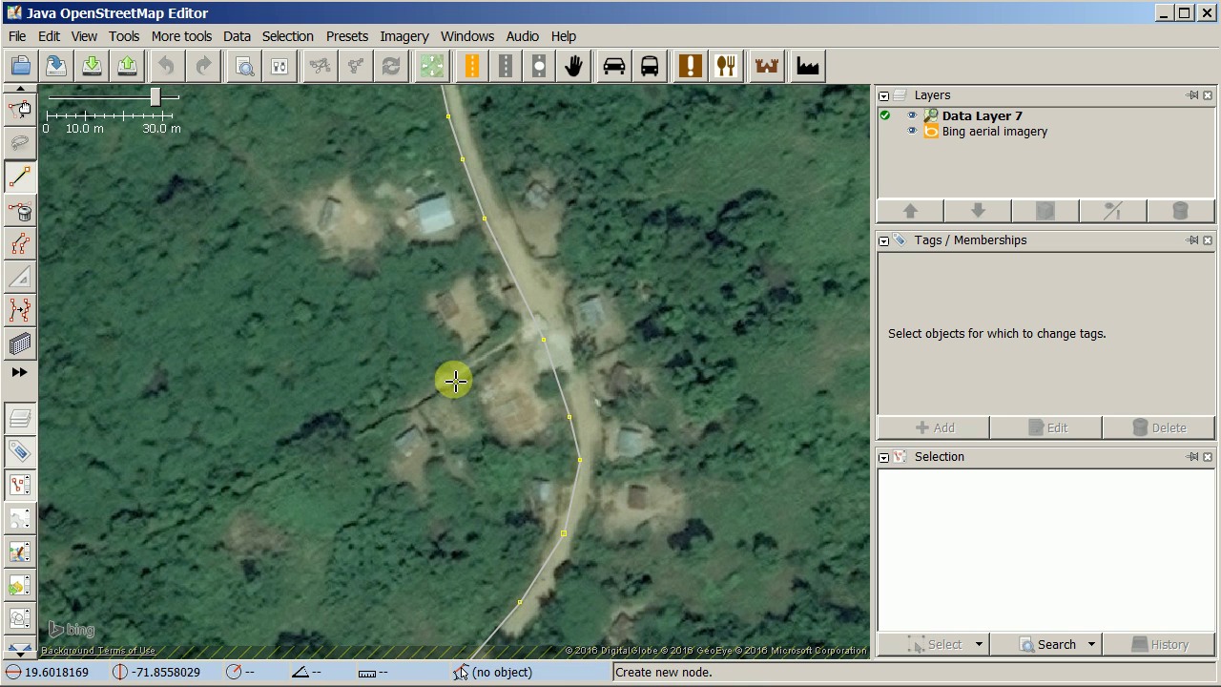
pyautogui.click(546, 341)
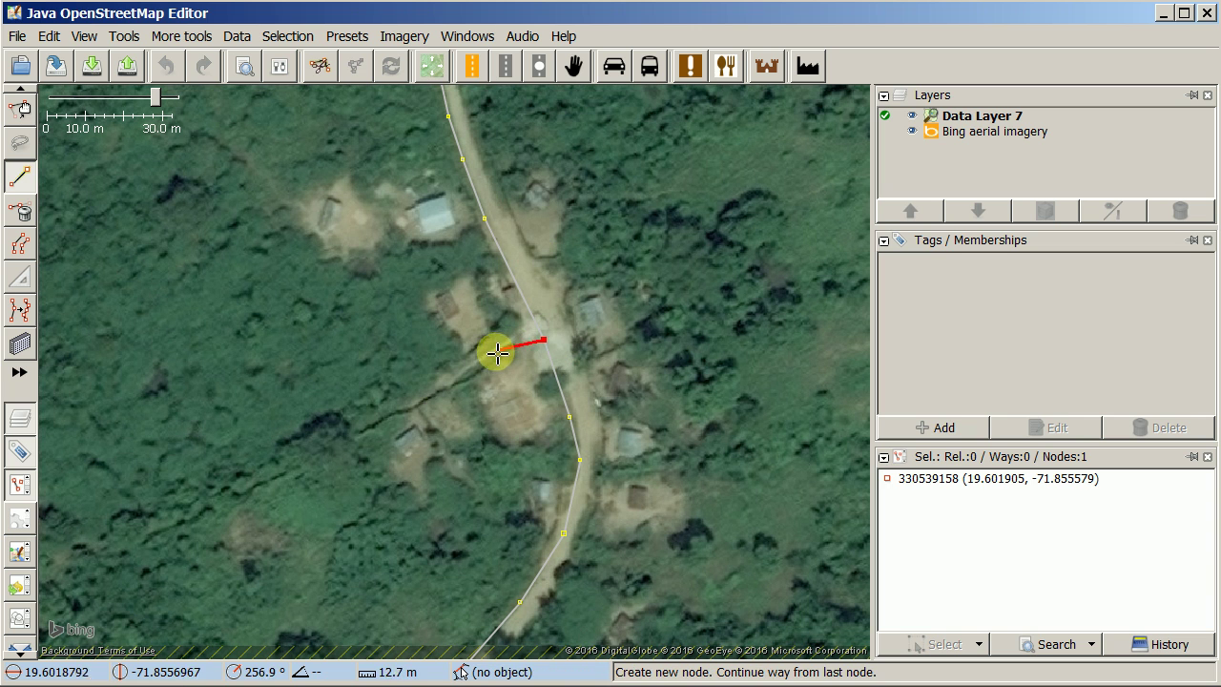
pyautogui.click(489, 354)
pyautogui.click(453, 376)
pyautogui.click(429, 397)
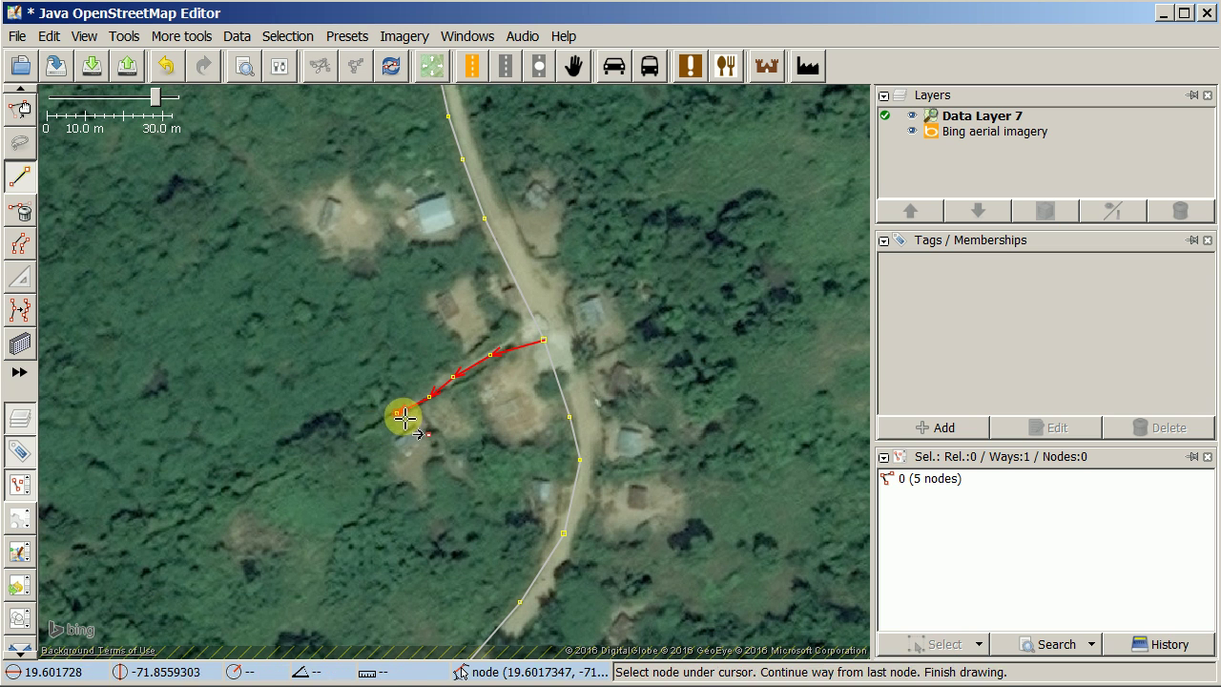
pyautogui.click(367, 429)
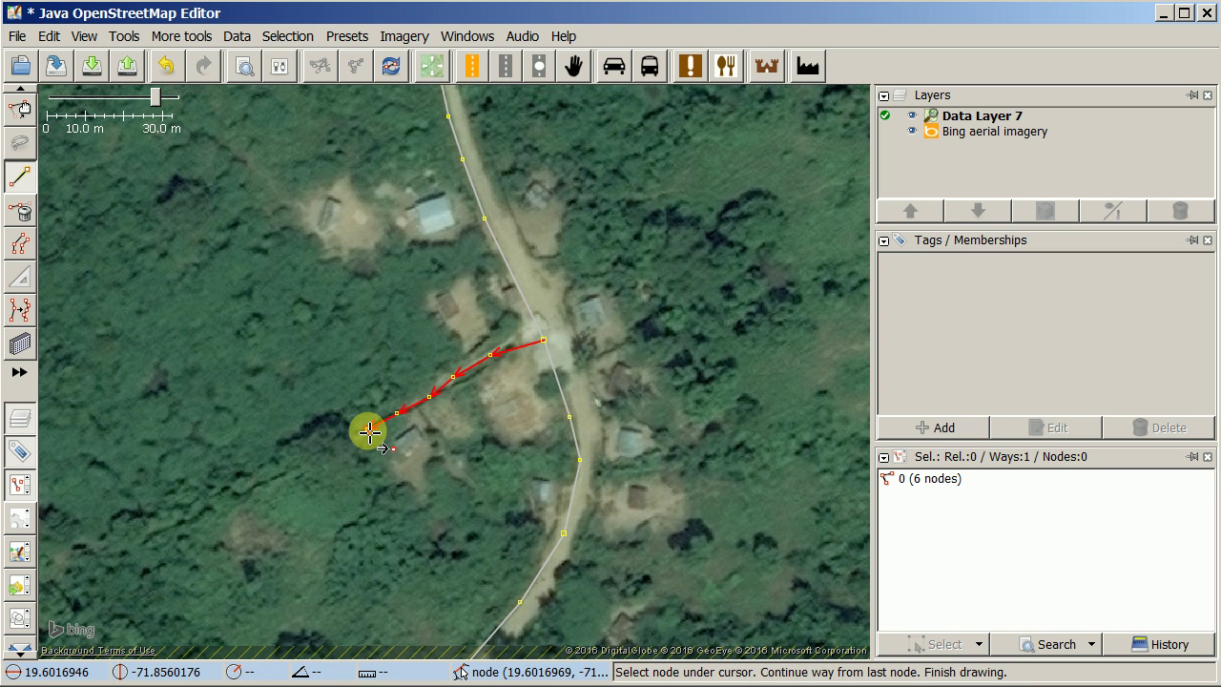
pyautogui.click(368, 430)
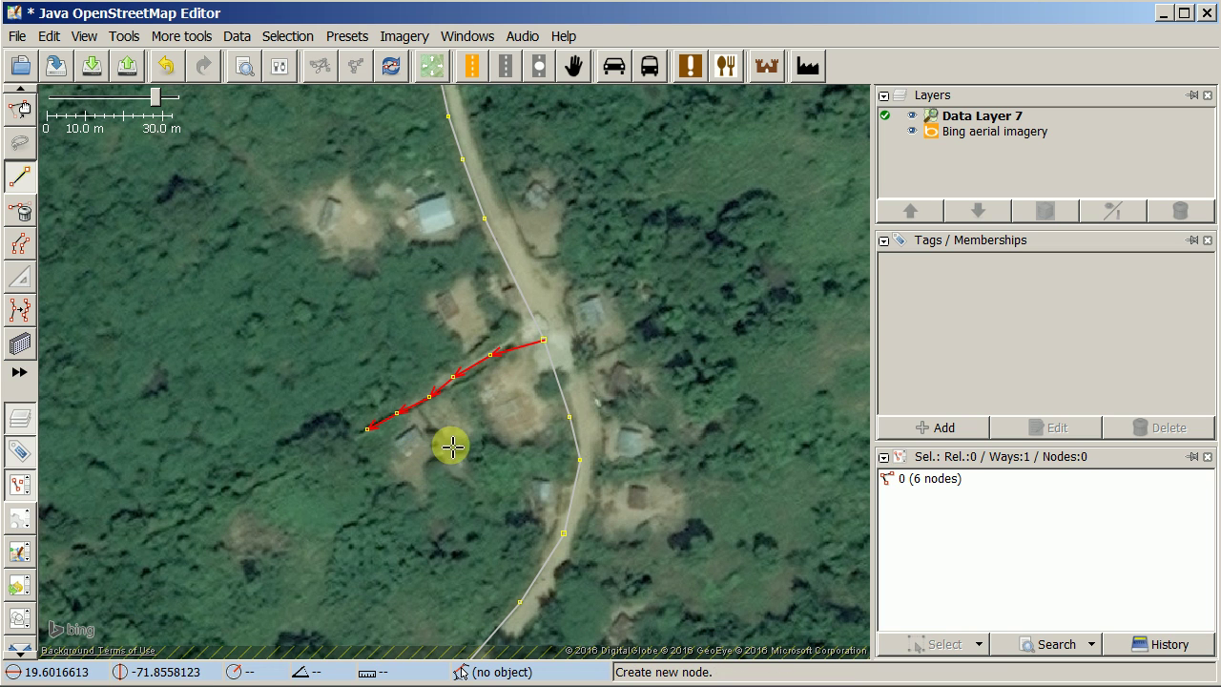
pyautogui.click(421, 389)
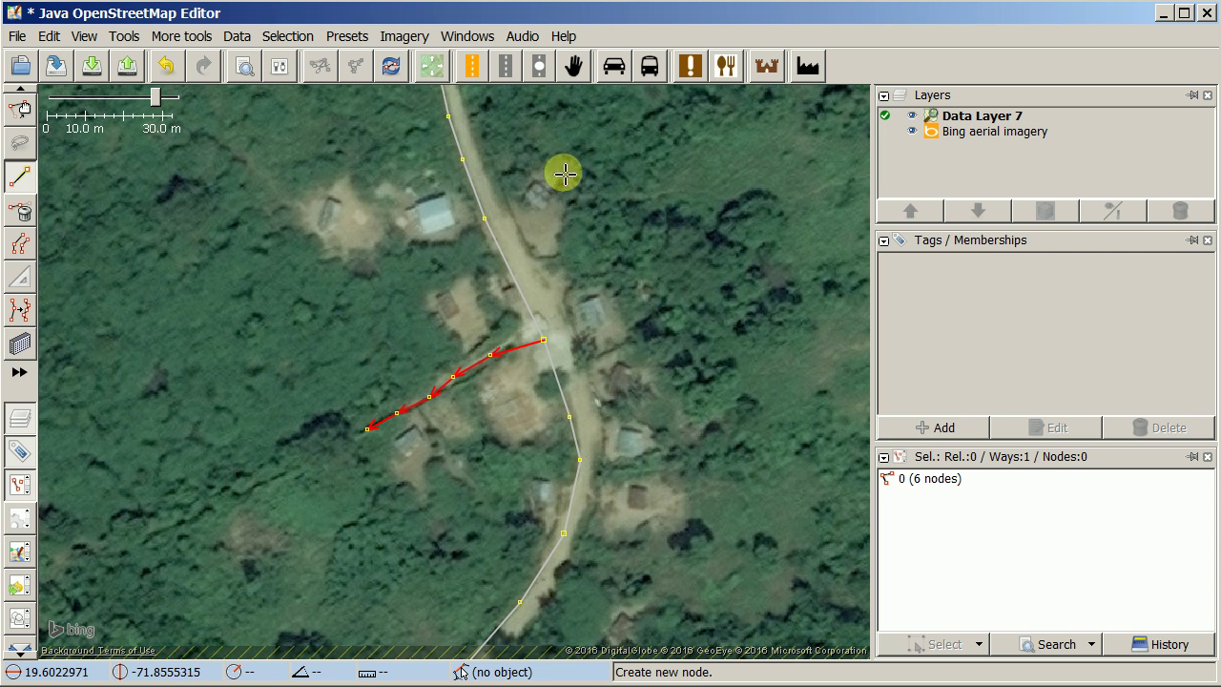
# - Tag the new way with the Path preset, leaving its optional attributes empty
pyautogui.click(473, 76)
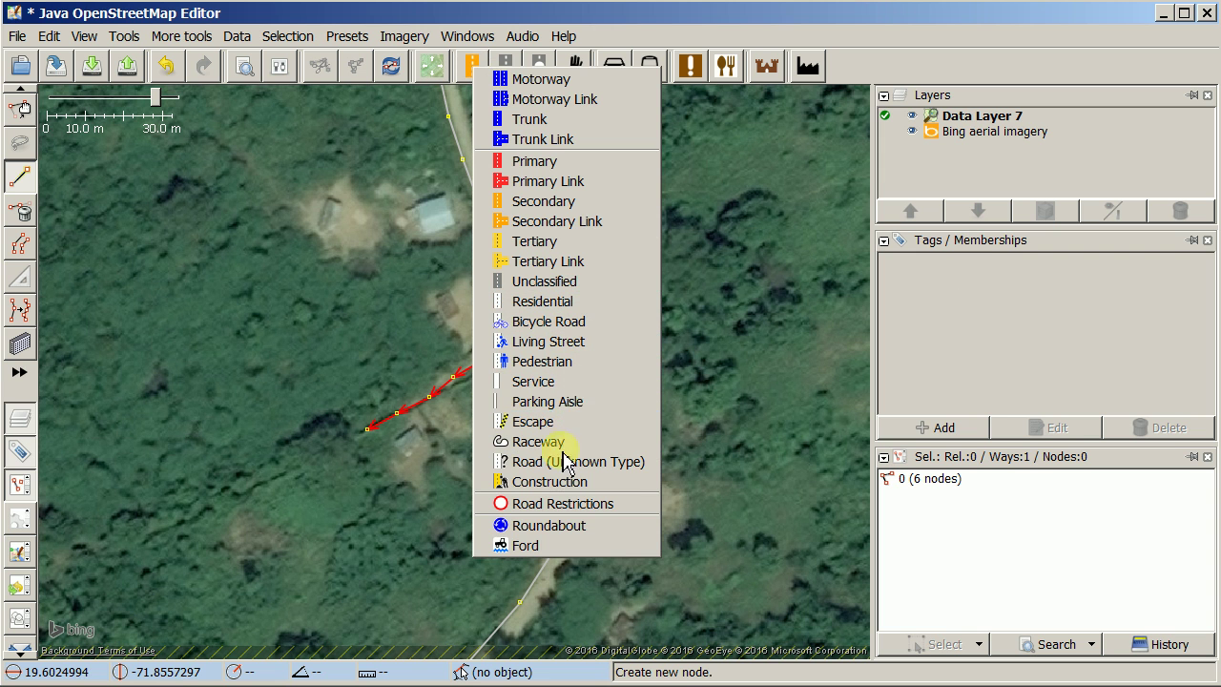
pyautogui.click(513, 69)
pyautogui.click(513, 69)
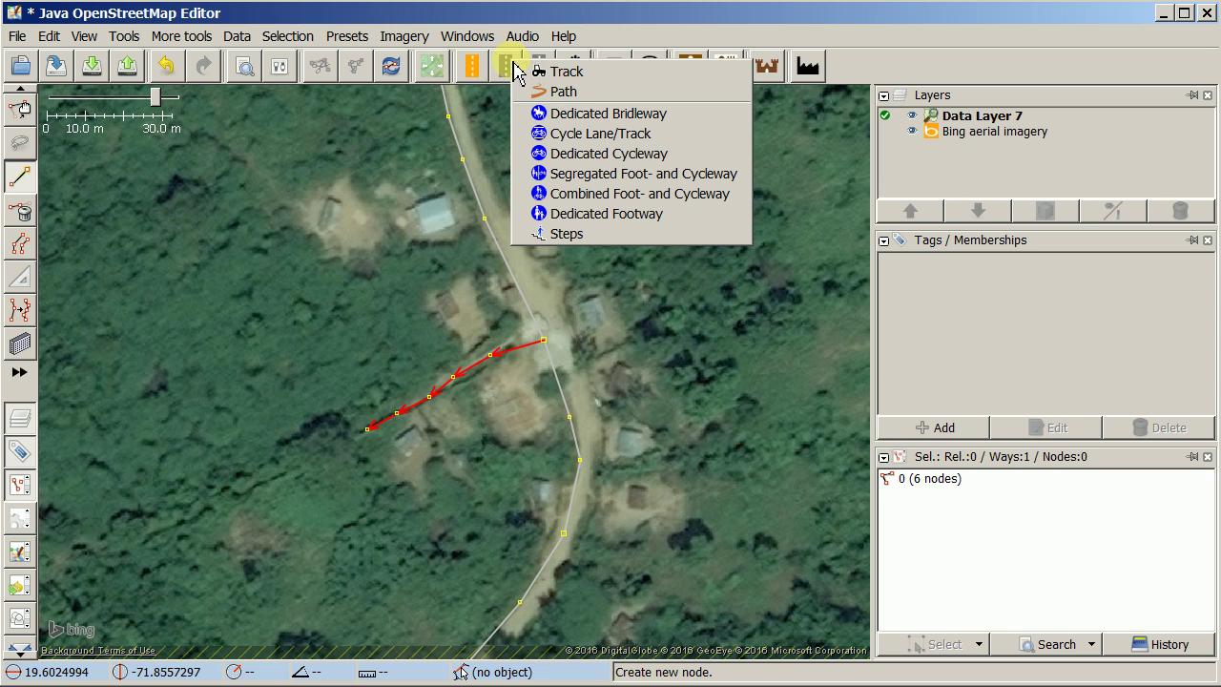
pyautogui.click(576, 93)
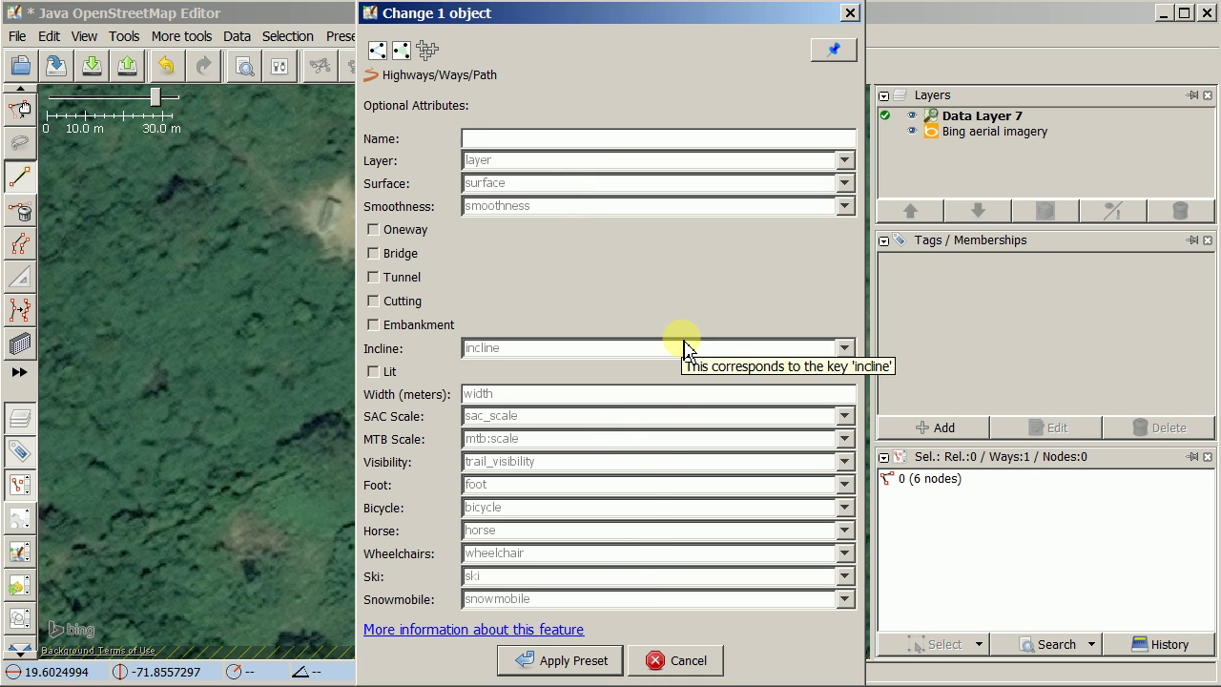
pyautogui.click(583, 657)
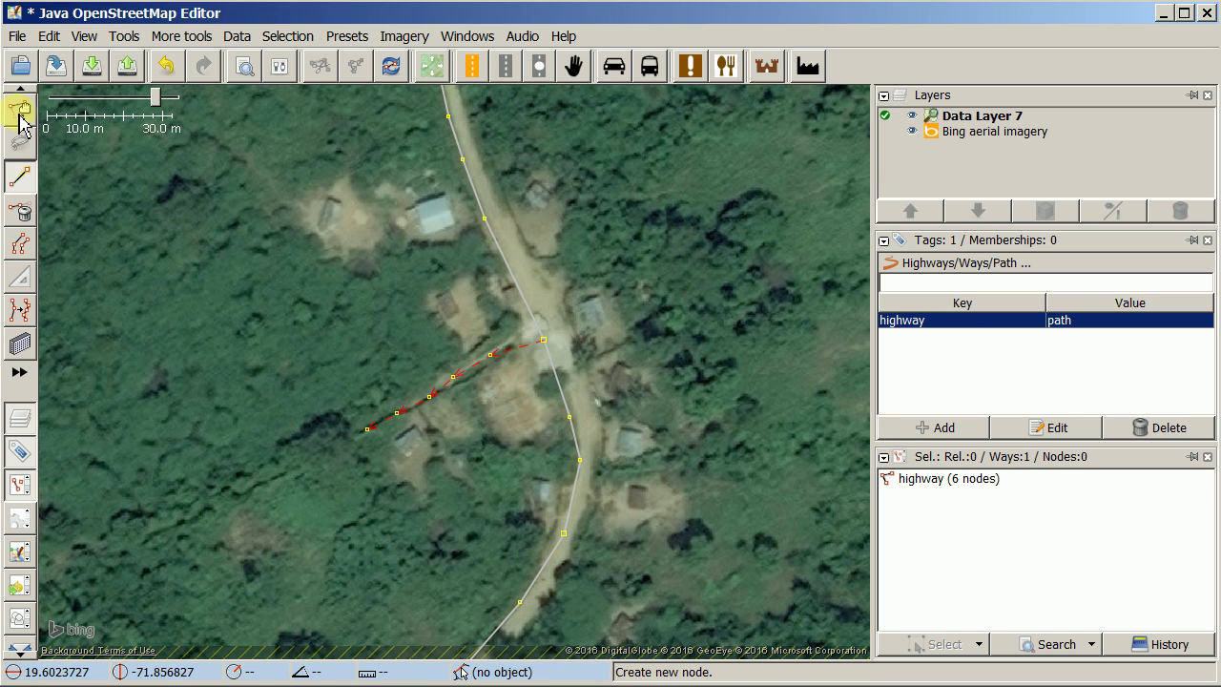
# - Switch between the select and lasso modes, and deselect and reselect the new path
pyautogui.press('s')
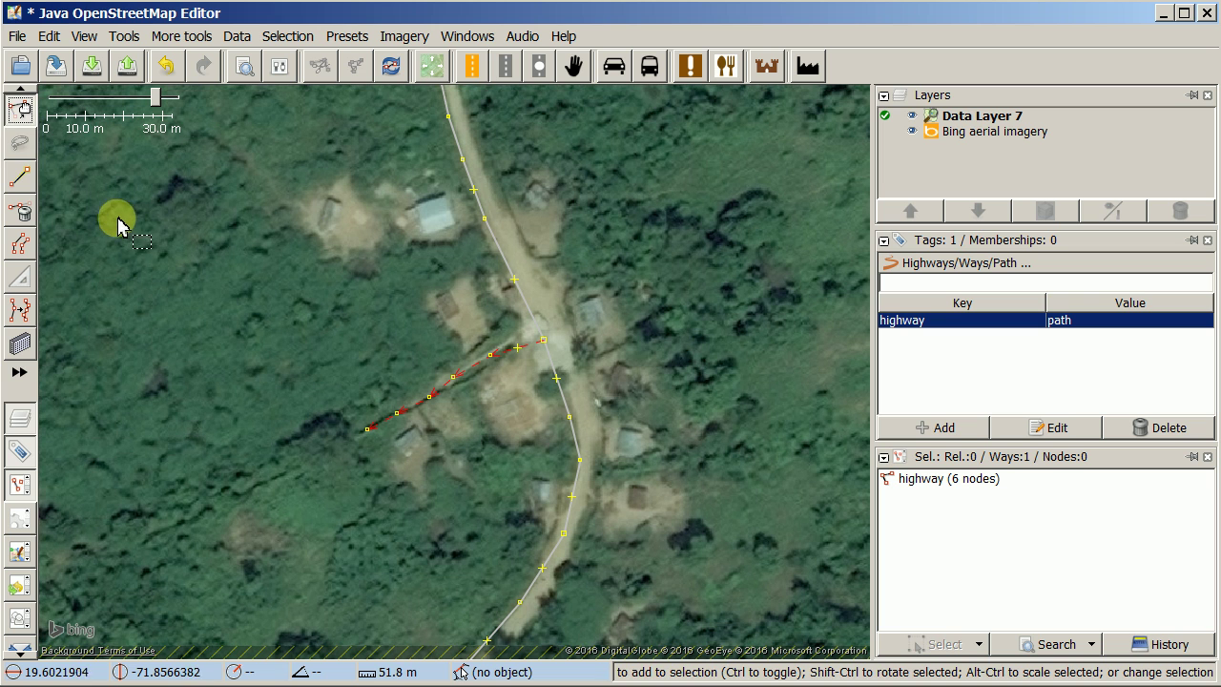
pyautogui.press('s')
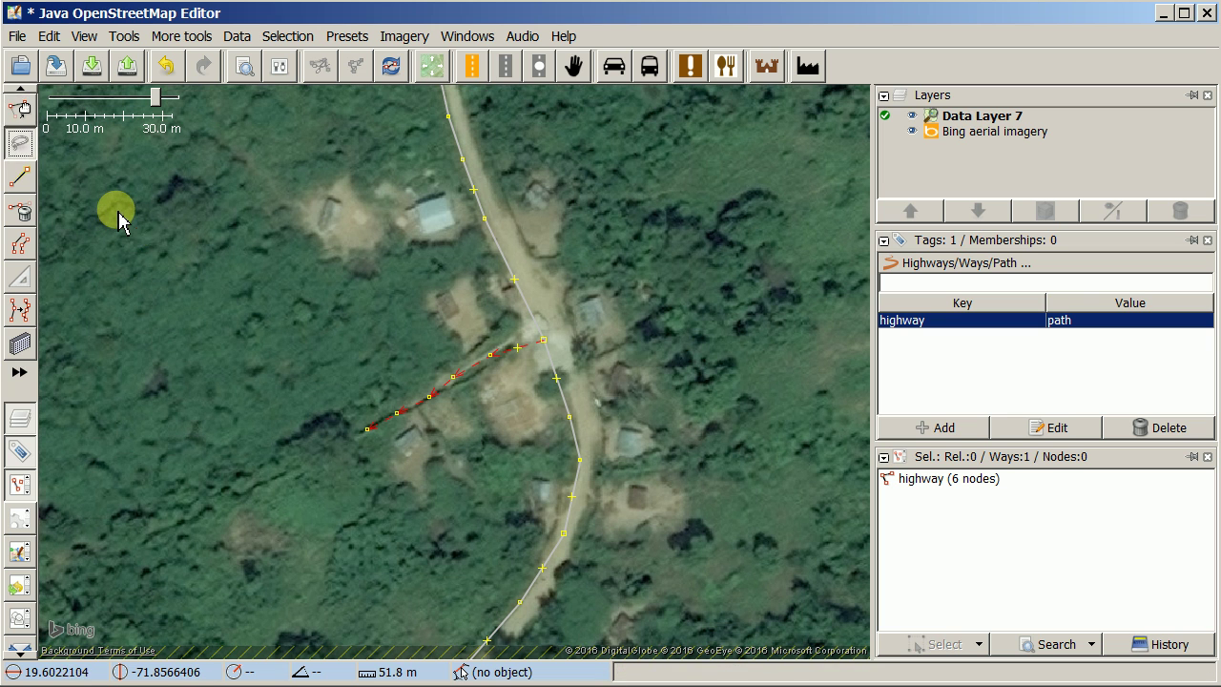
pyautogui.press('s')
pyautogui.click(479, 433)
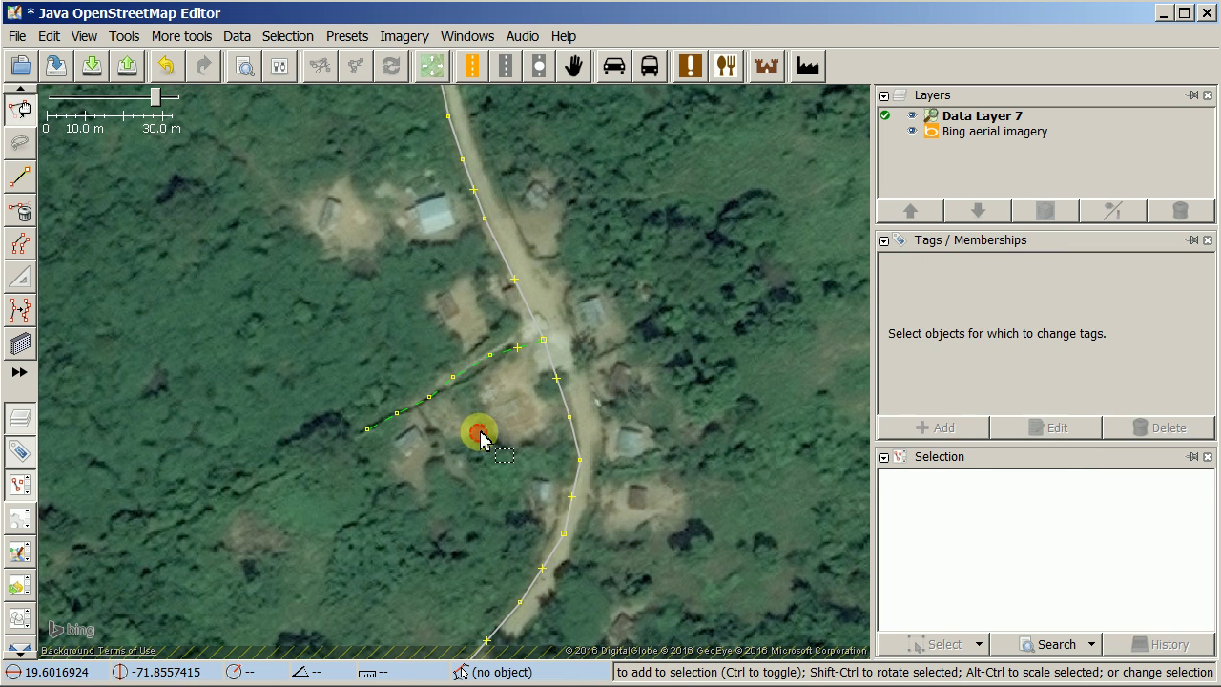
pyautogui.click(468, 380)
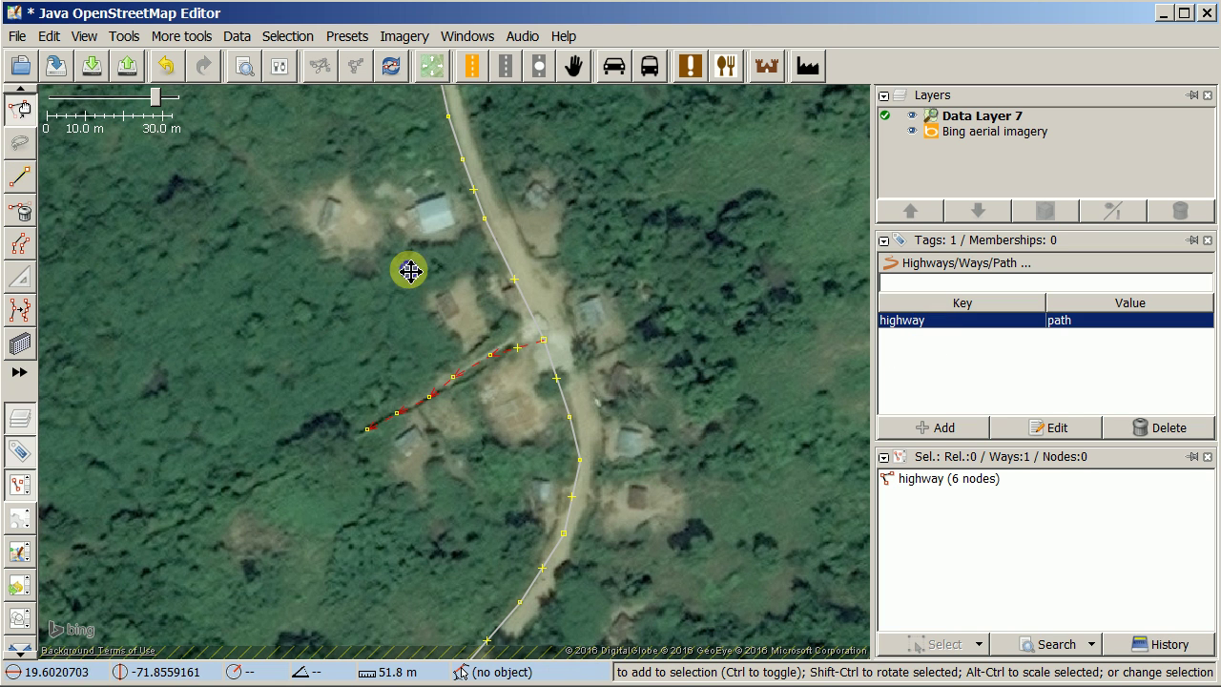
# - Show the Area tool in the iD editor for comparison and return to JOSM with the houses around the path in view
pyautogui.moveTo(409, 270); pyautogui.dragTo(395, 316)
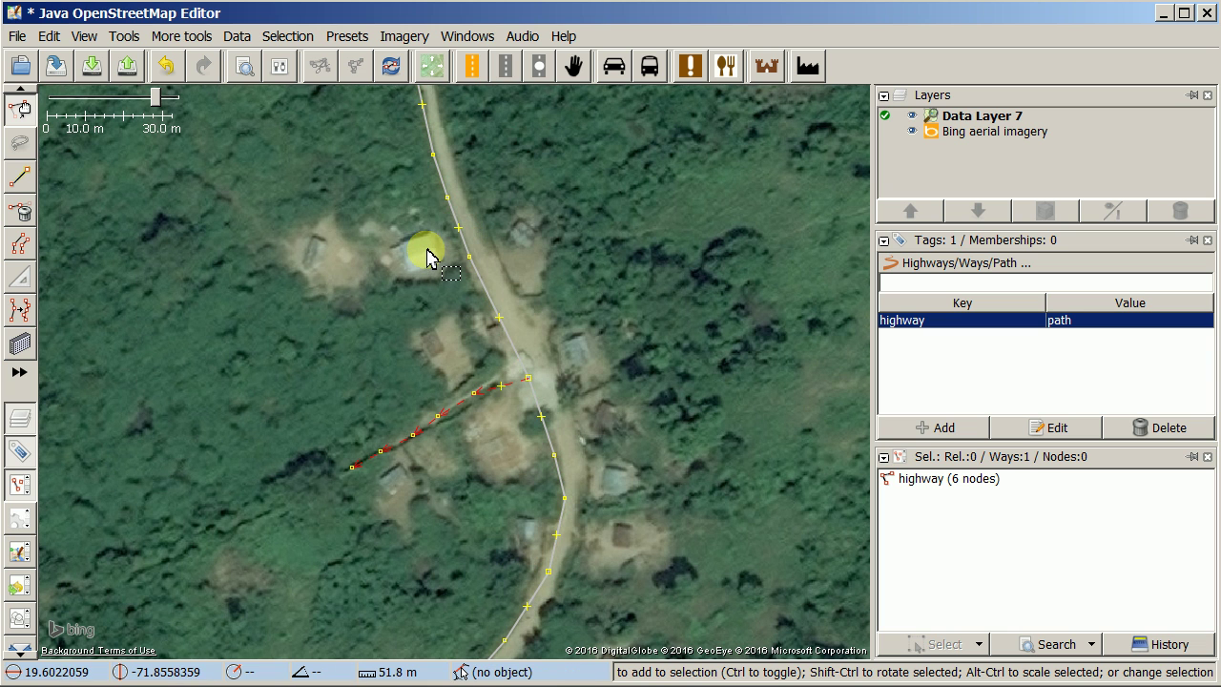
pyautogui.hotkey('alt', 'Tab')
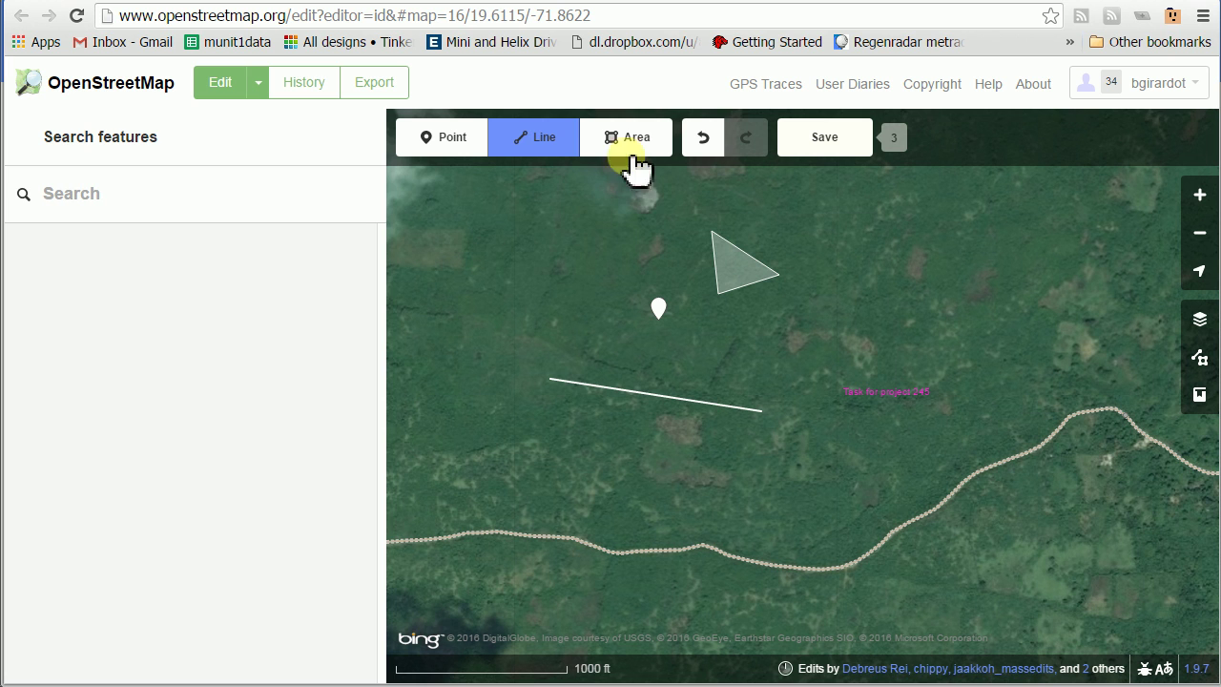
pyautogui.click(638, 145)
pyautogui.hotkey('alt', 'Tab')
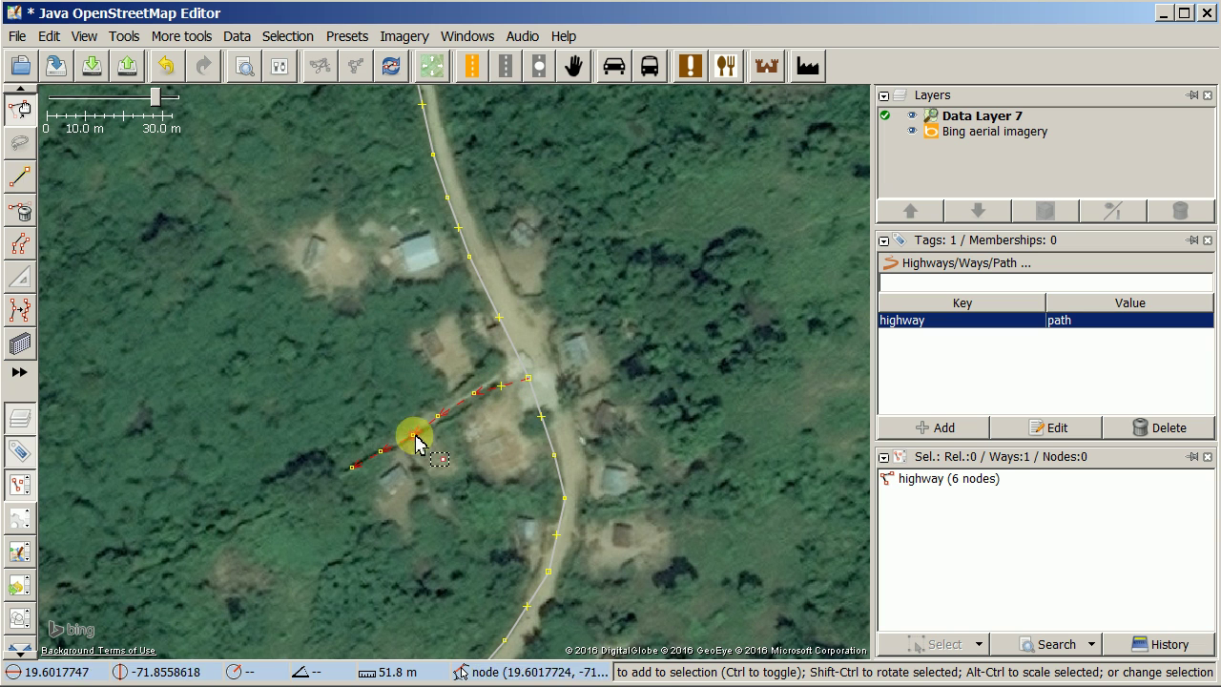
# - Draw a closed four-node outline, about 7 by 8 m, around the blue-roofed house west of the road
pyautogui.click(24, 186)
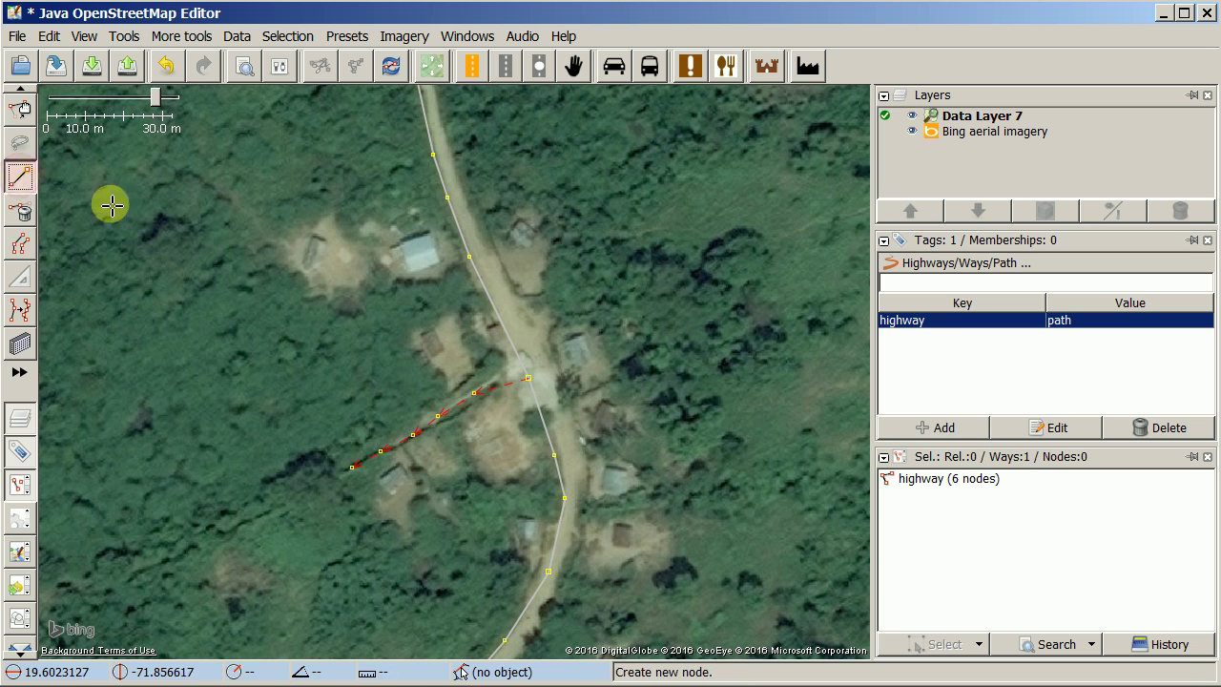
pyautogui.click(432, 235)
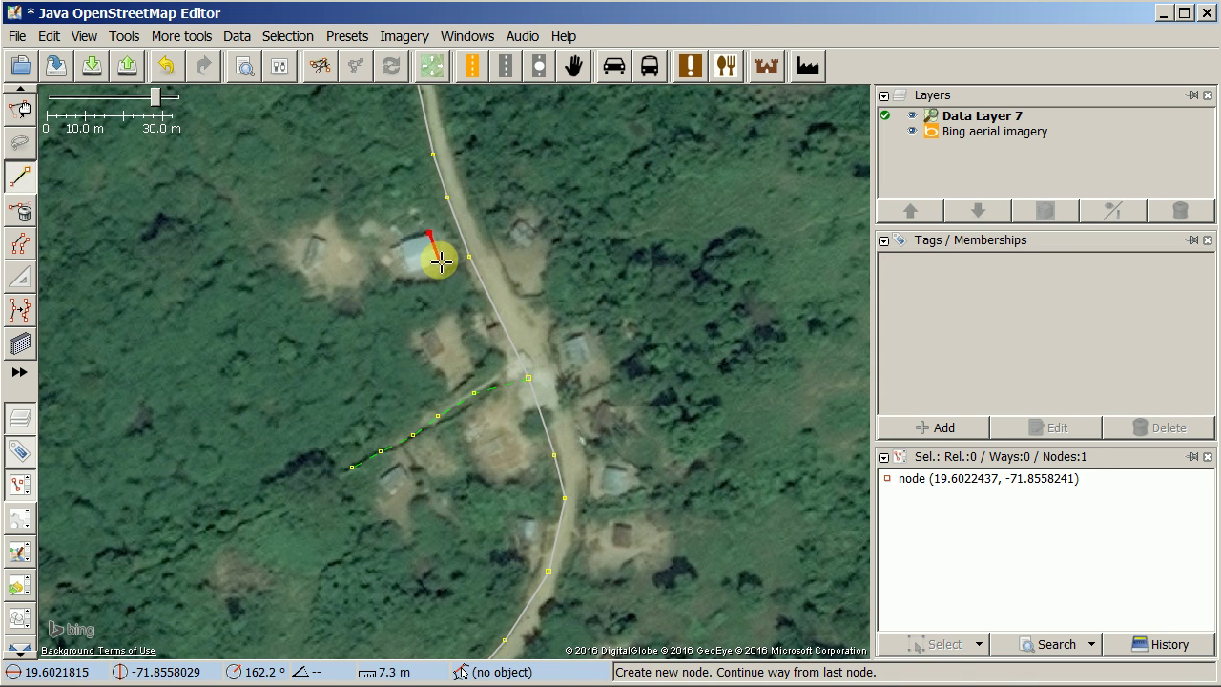
pyautogui.click(438, 261)
pyautogui.click(408, 270)
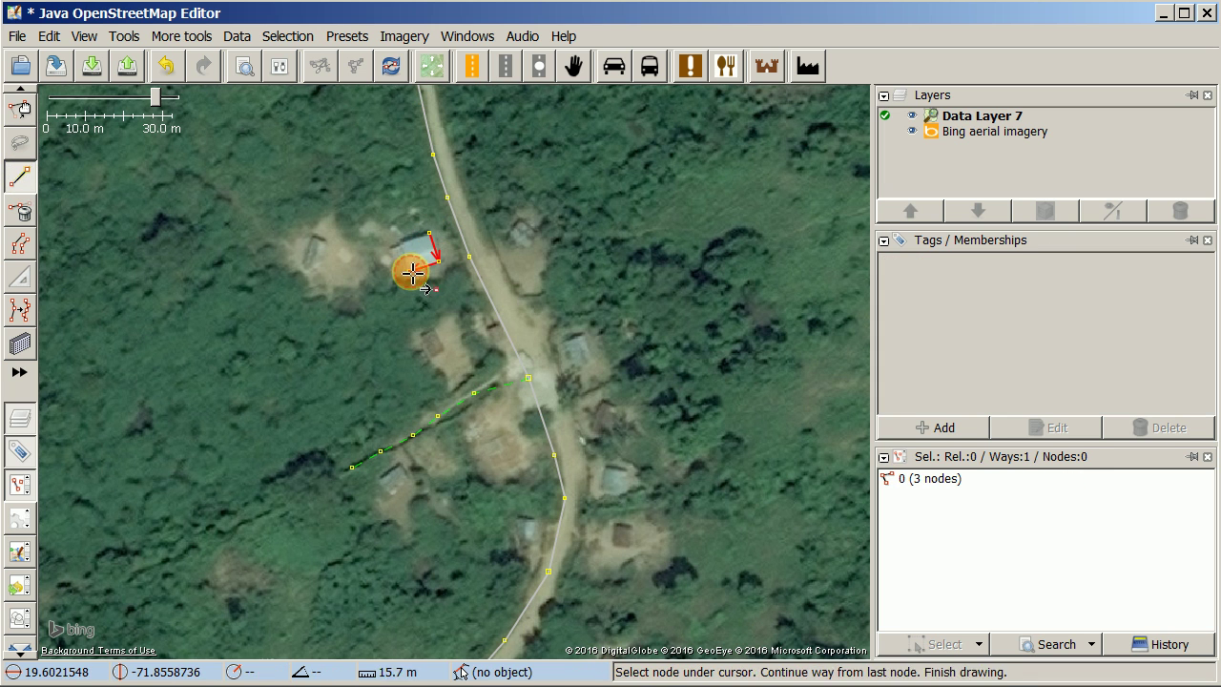
pyautogui.click(403, 246)
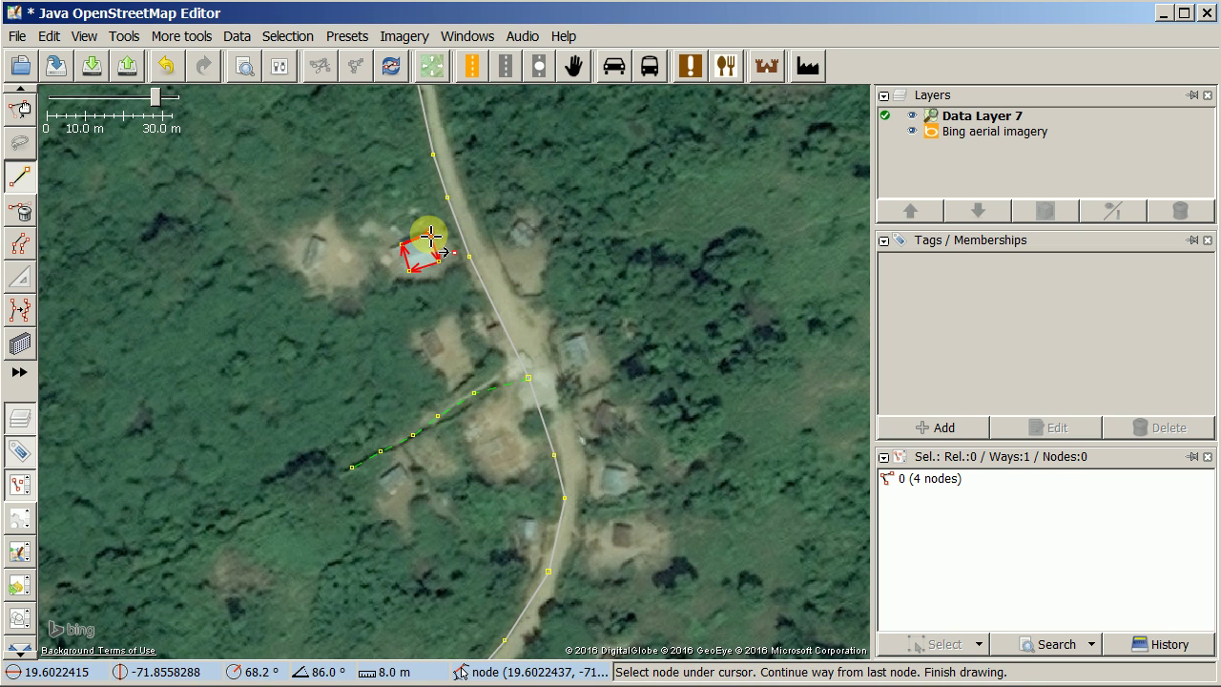
pyautogui.click(432, 234)
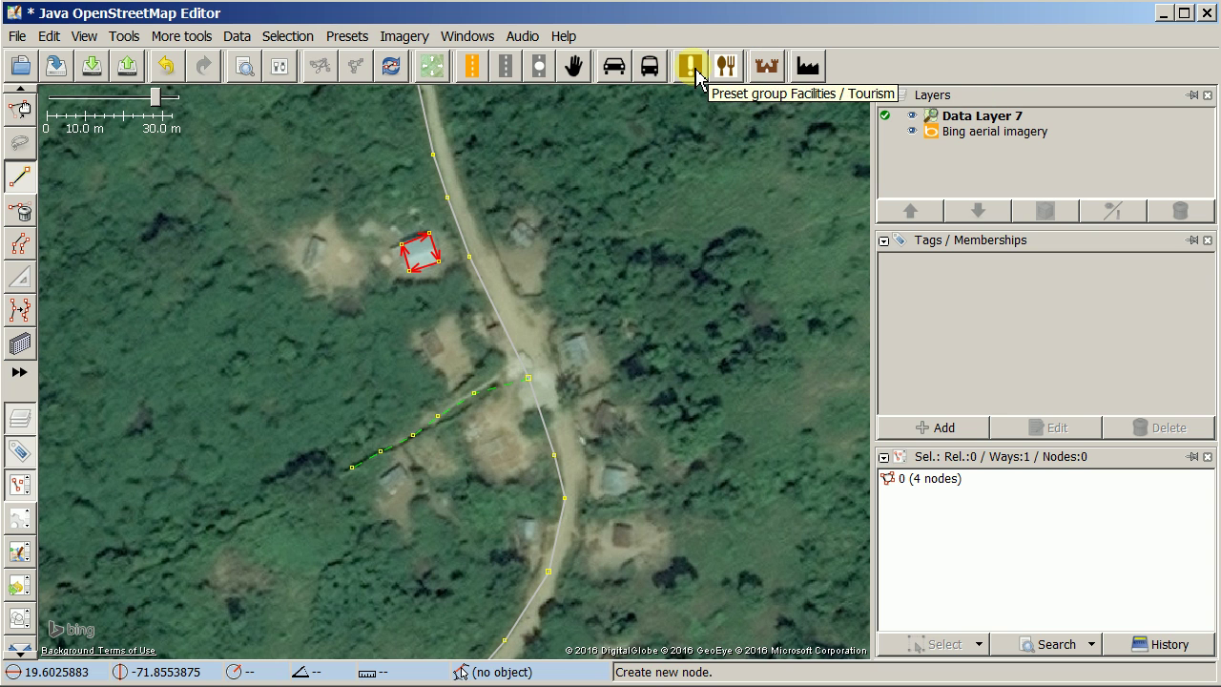
# - Tag the house outline with the Building preset set to yes, leaving its optional attributes empty, and deselect it
pyautogui.click(809, 69)
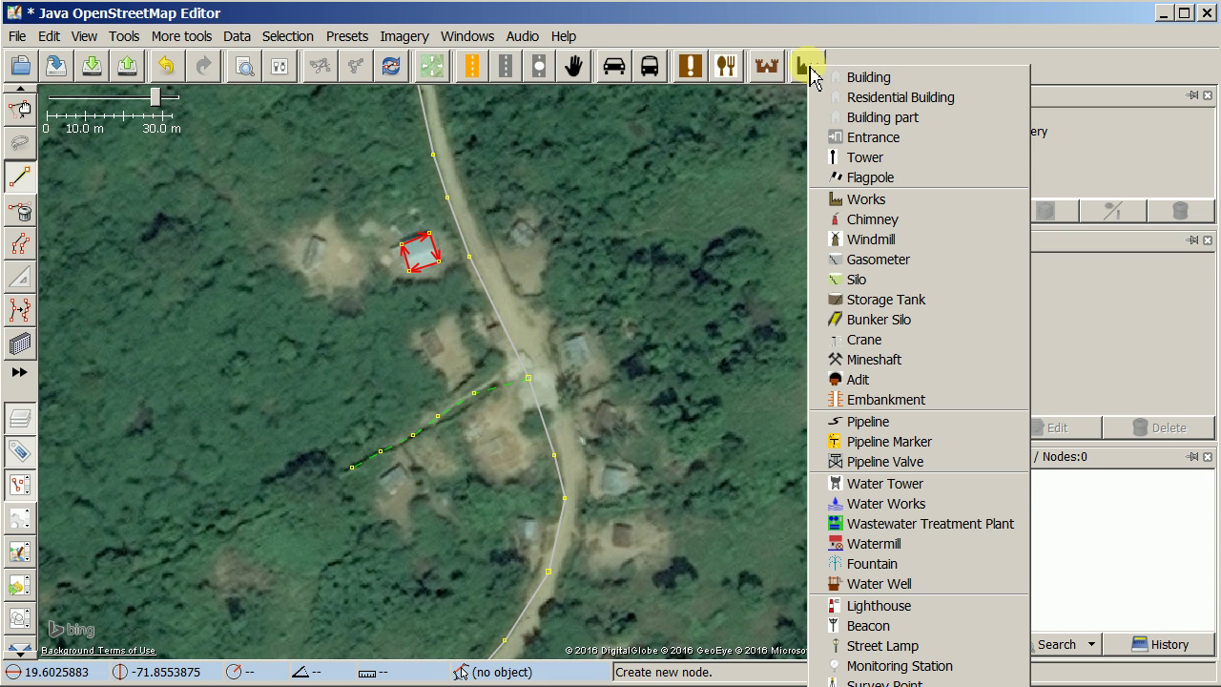
pyautogui.click(867, 80)
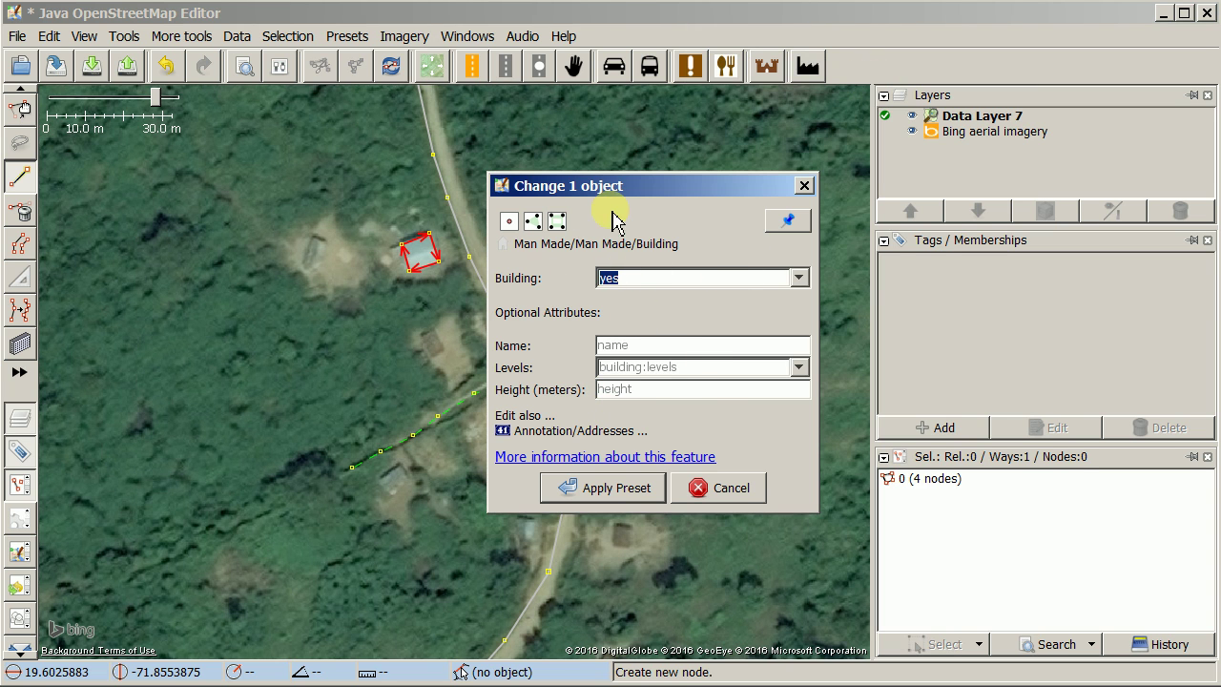
pyautogui.click(619, 488)
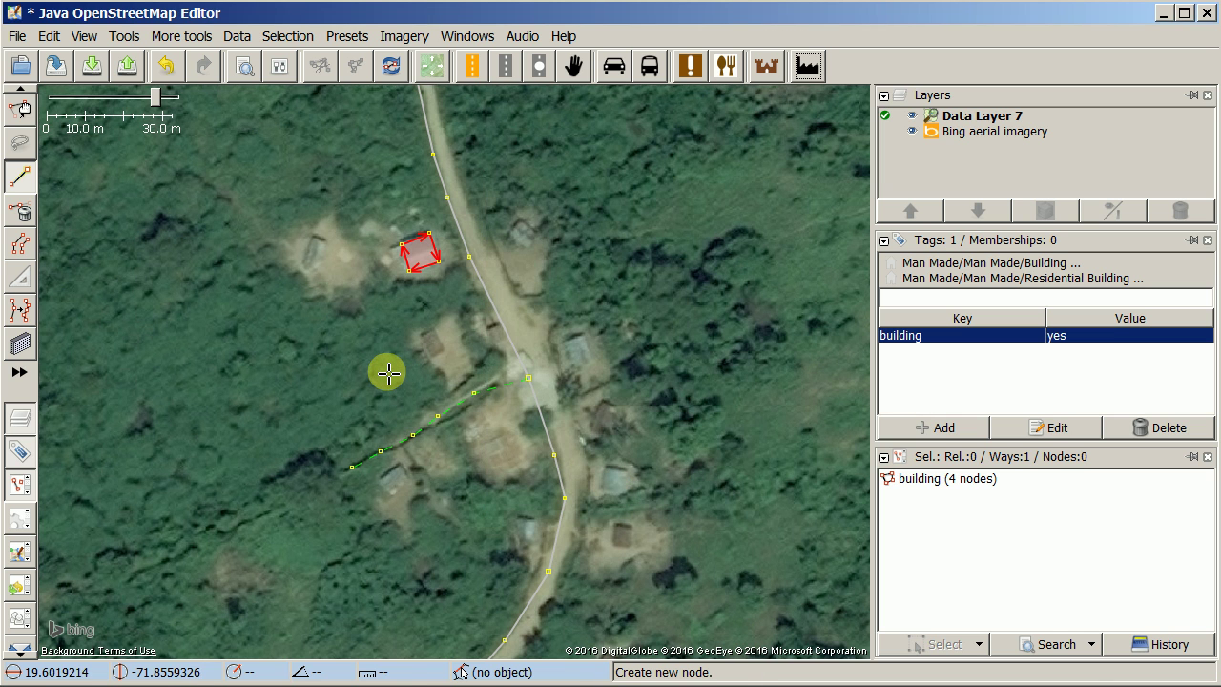
pyautogui.press('s')
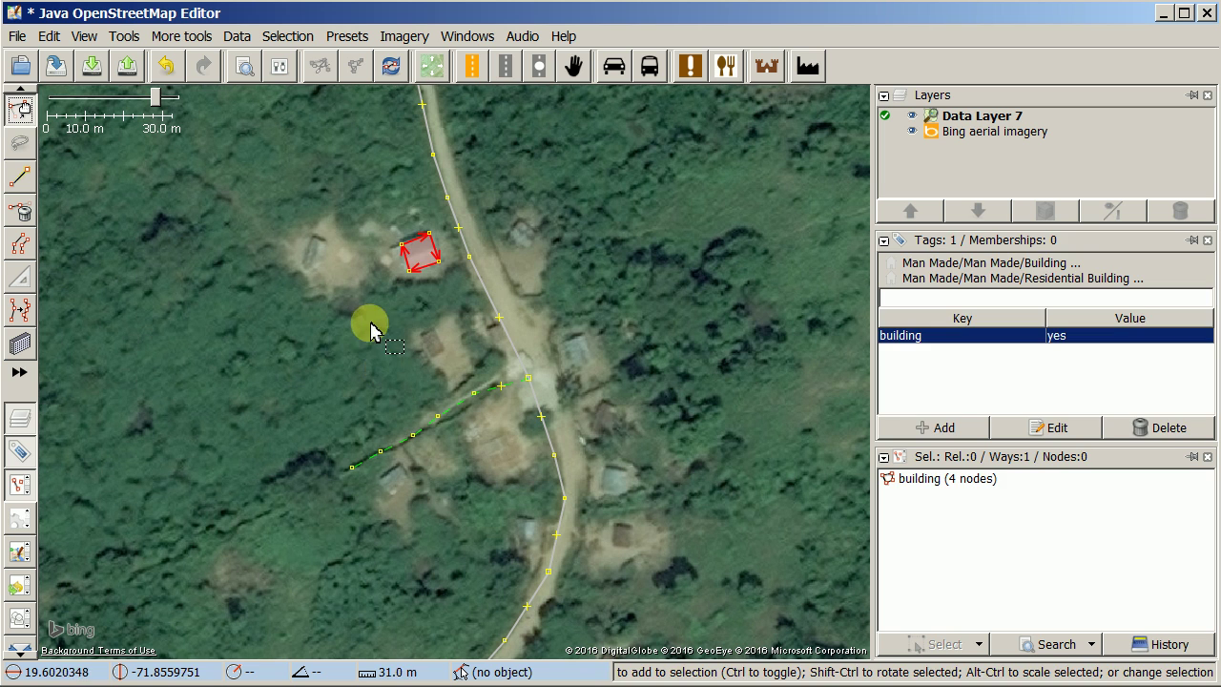
pyautogui.click(358, 336)
pyautogui.click(422, 281)
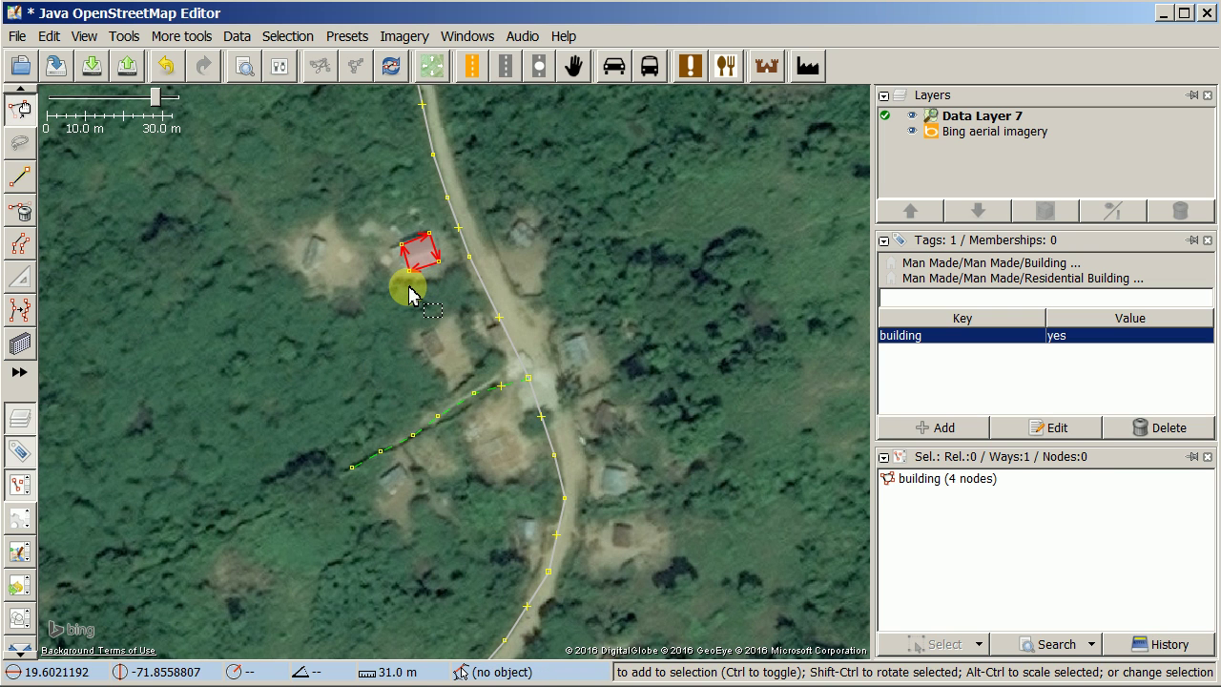
pyautogui.click(444, 355)
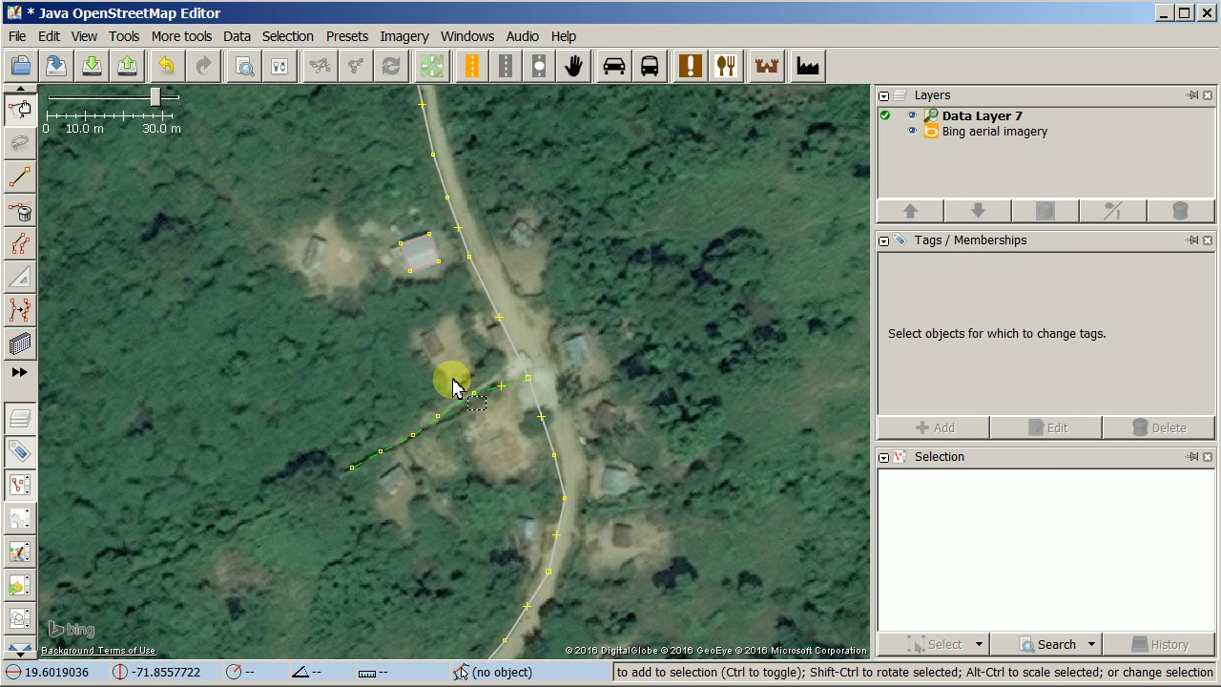
# - Show the Point tool in the iD editor for comparison and return to JOSM with the trees southeast of the houses in view
pyautogui.hotkey('alt', 'Tab')
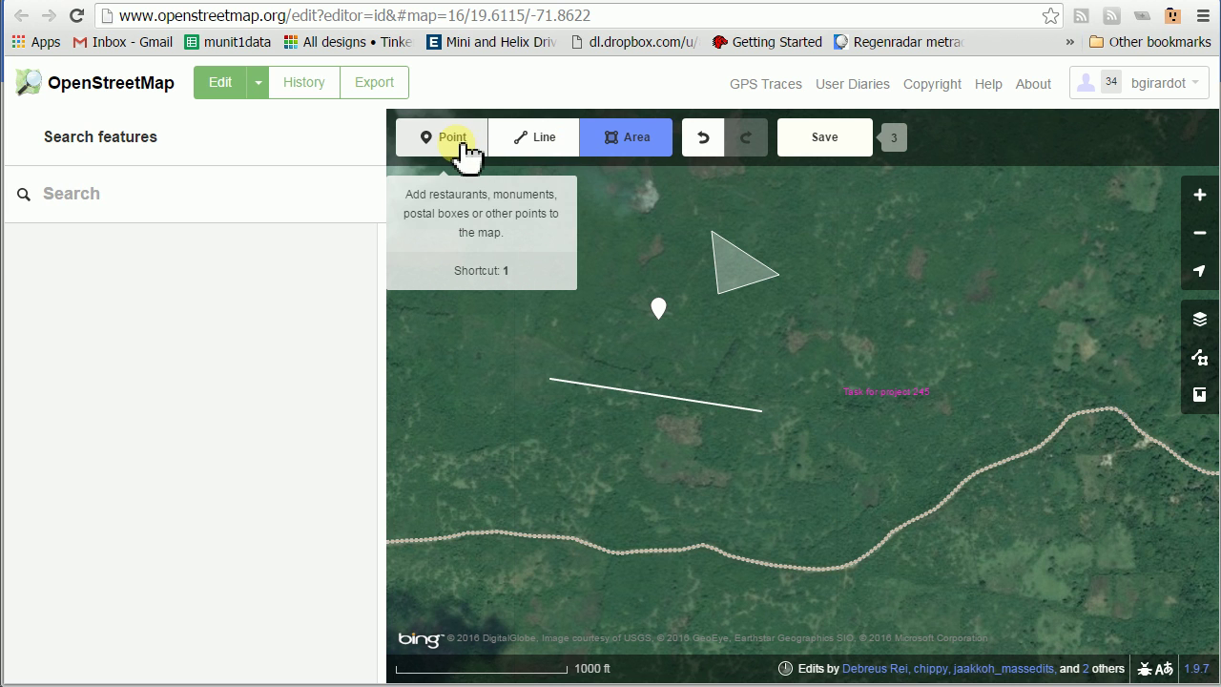
pyautogui.hotkey('alt', 'Tab')
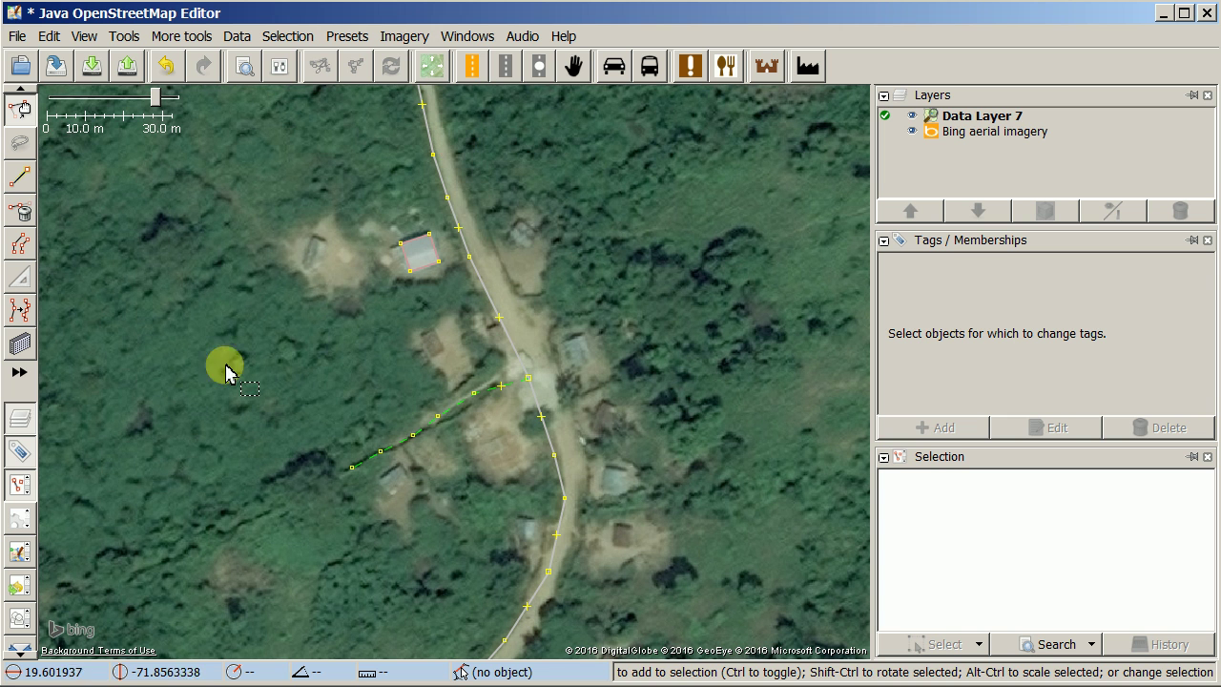
pyautogui.moveTo(703, 492); pyautogui.dragTo(665, 423)
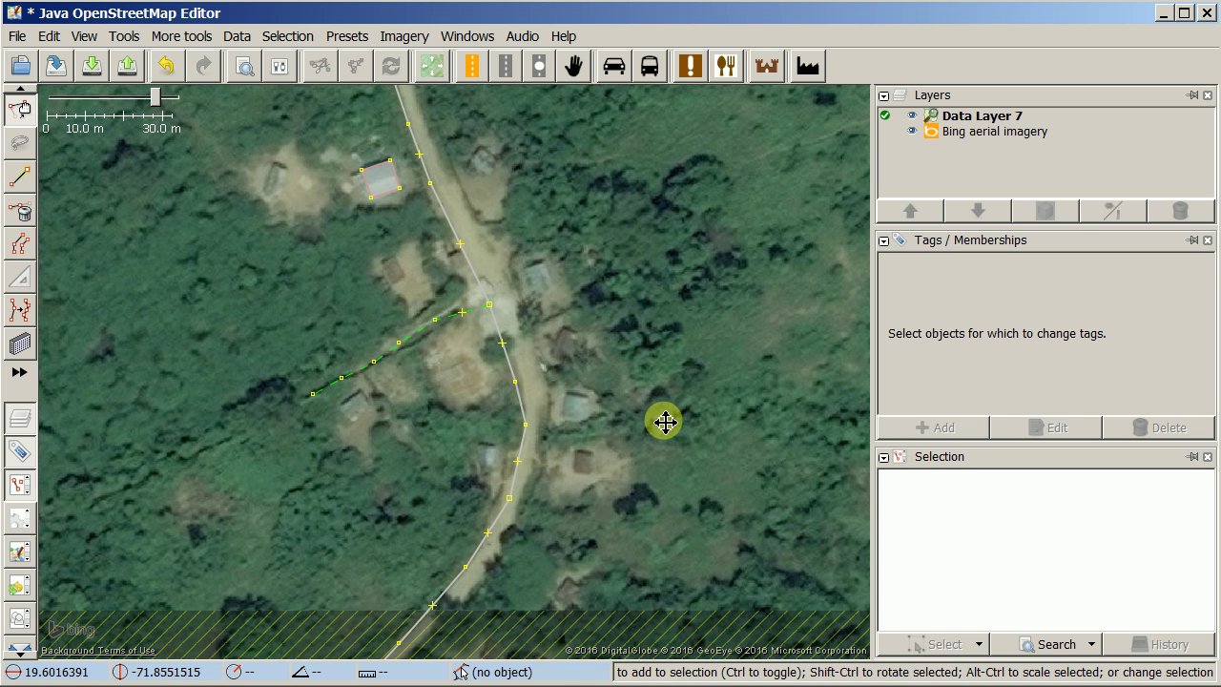
pyautogui.moveTo(625, 420); pyautogui.dragTo(570, 411)
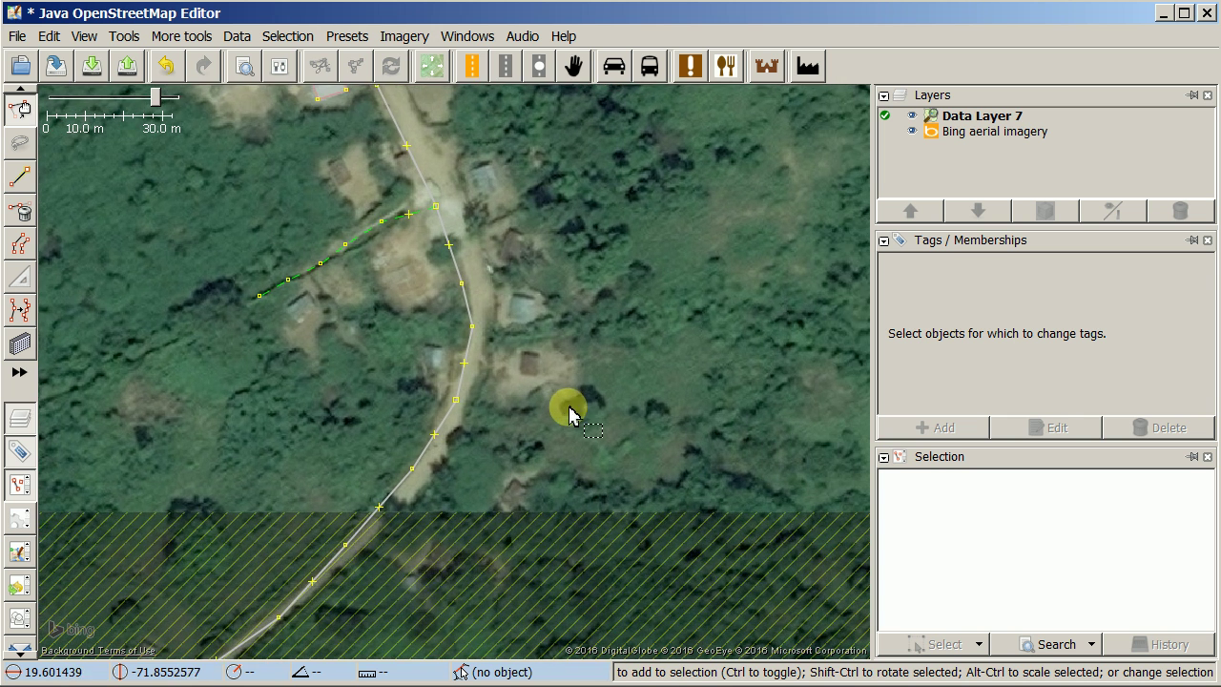
pyautogui.moveTo(624, 452); pyautogui.dragTo(597, 401)
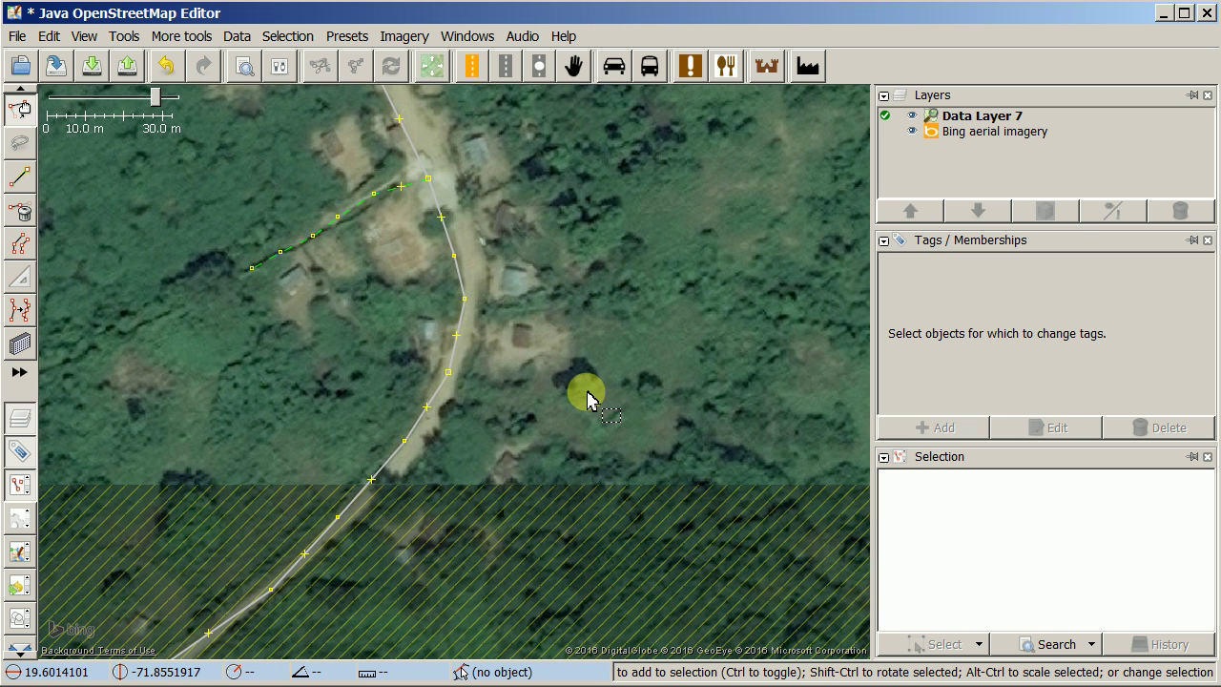
# - Place a single standalone node on the dark tree southeast of the lowest house east of the road
pyautogui.click(21, 181)
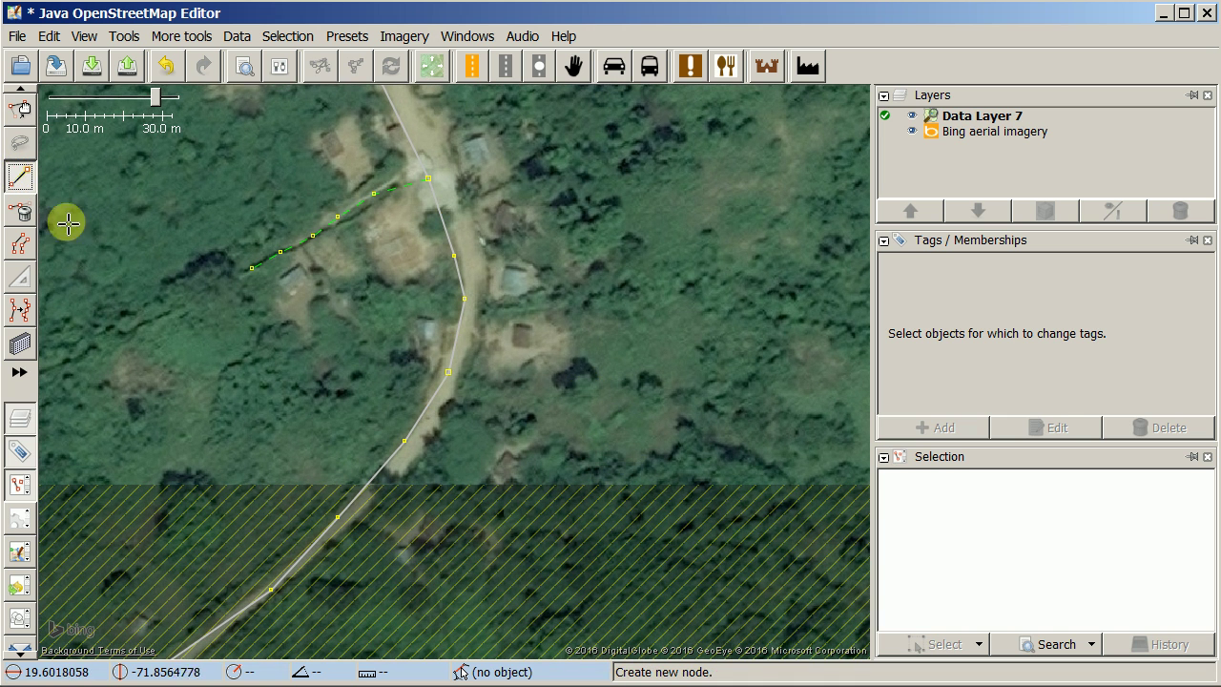
pyautogui.click(581, 388)
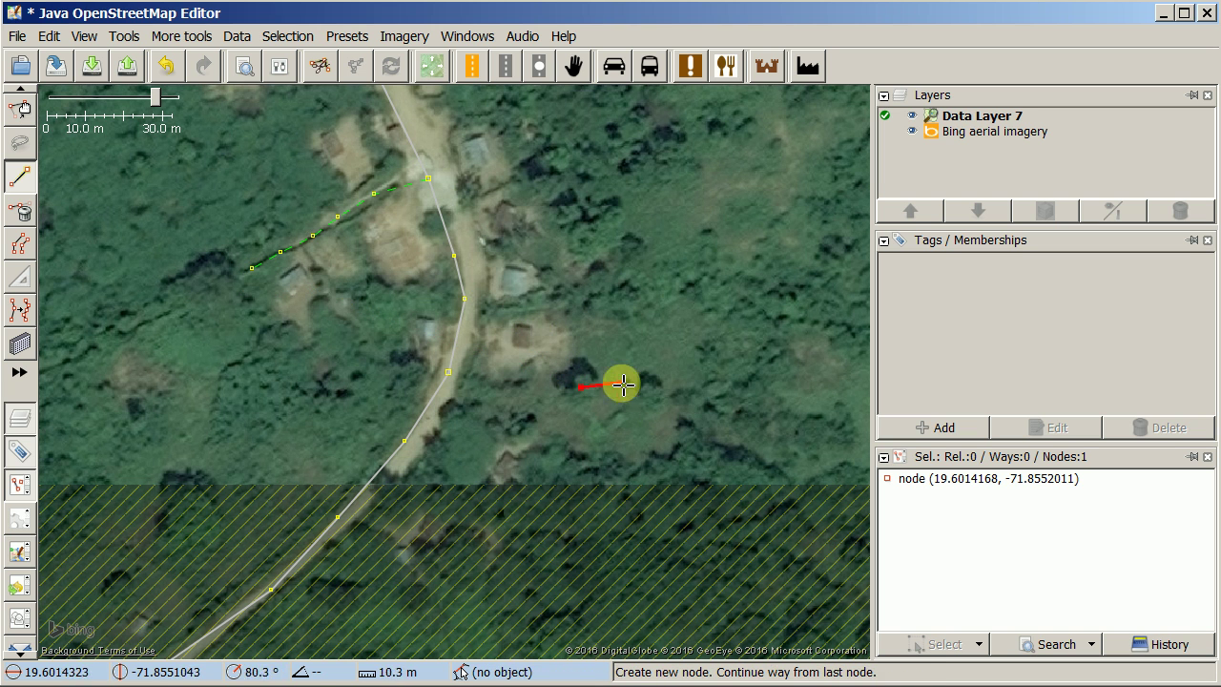
pyautogui.click(582, 388)
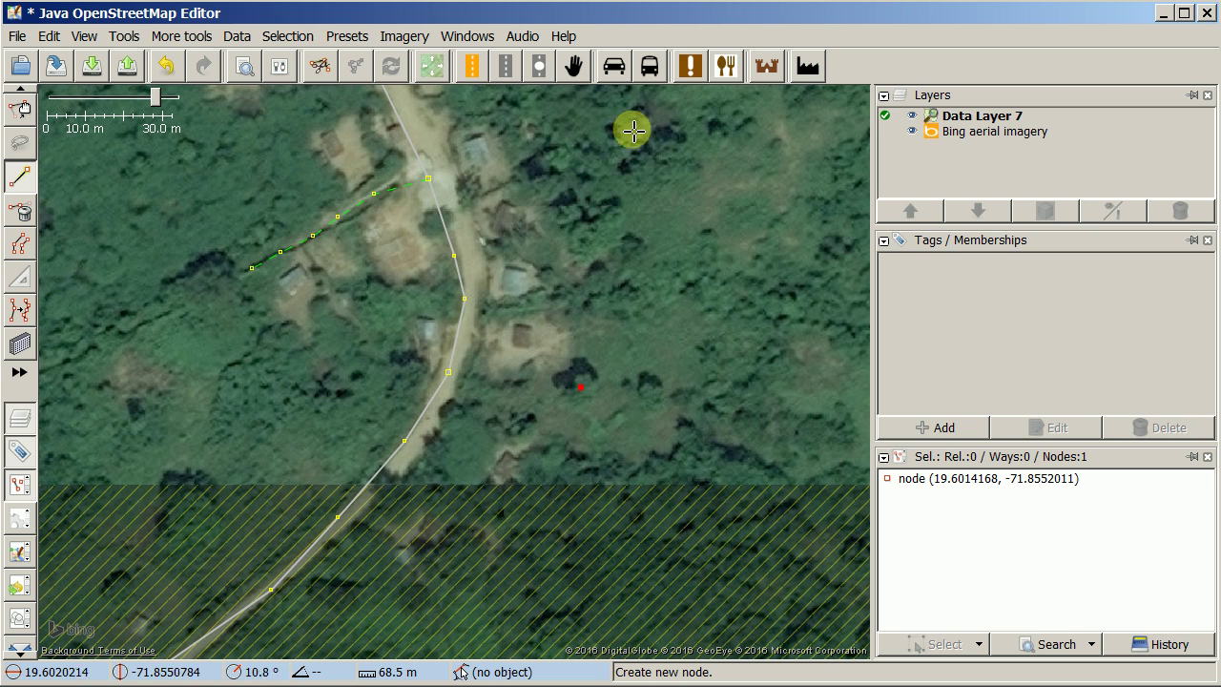
# - Search the presets for "tr", tag the new node with the Geography/Nature/Tree preset without optional attributes, and deselect it
pyautogui.click(344, 40)
pyautogui.click(362, 53)
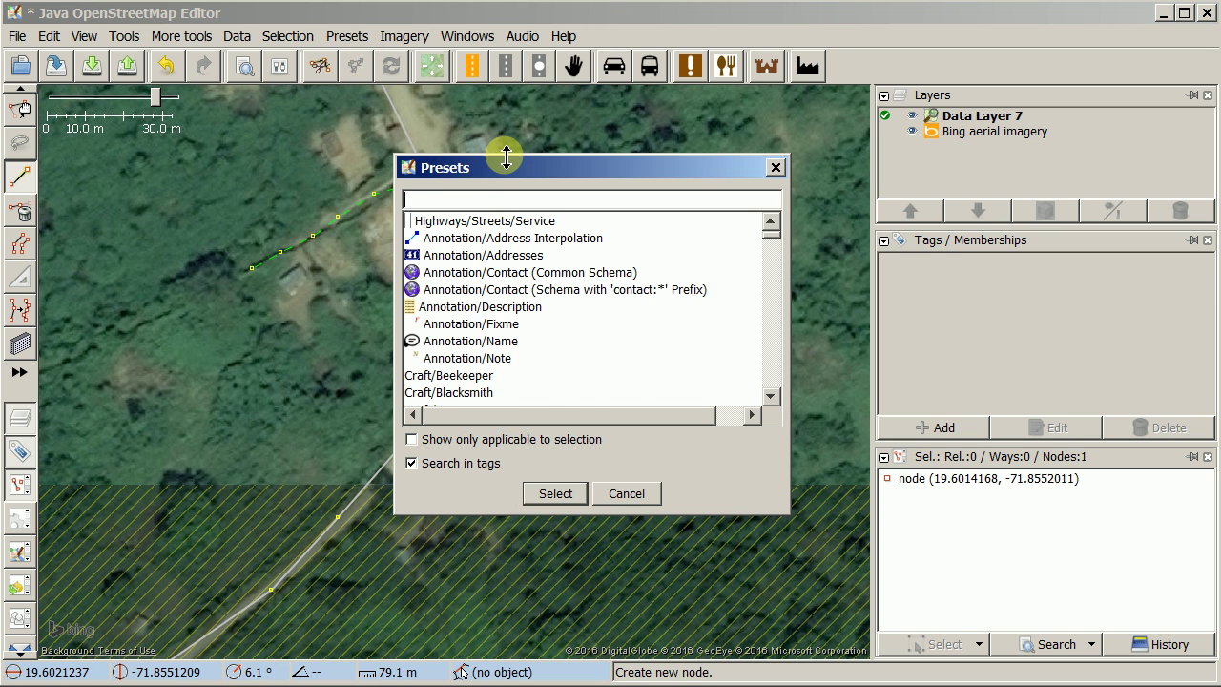
pyautogui.write('tr')
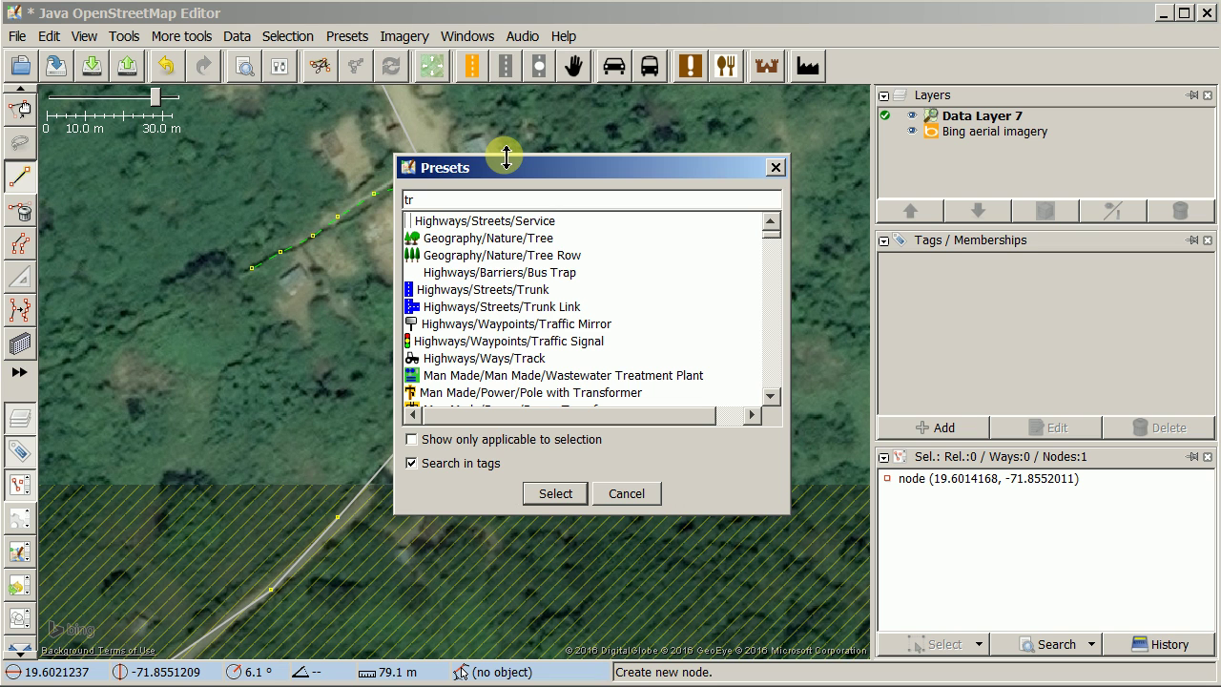
pyautogui.click(482, 239)
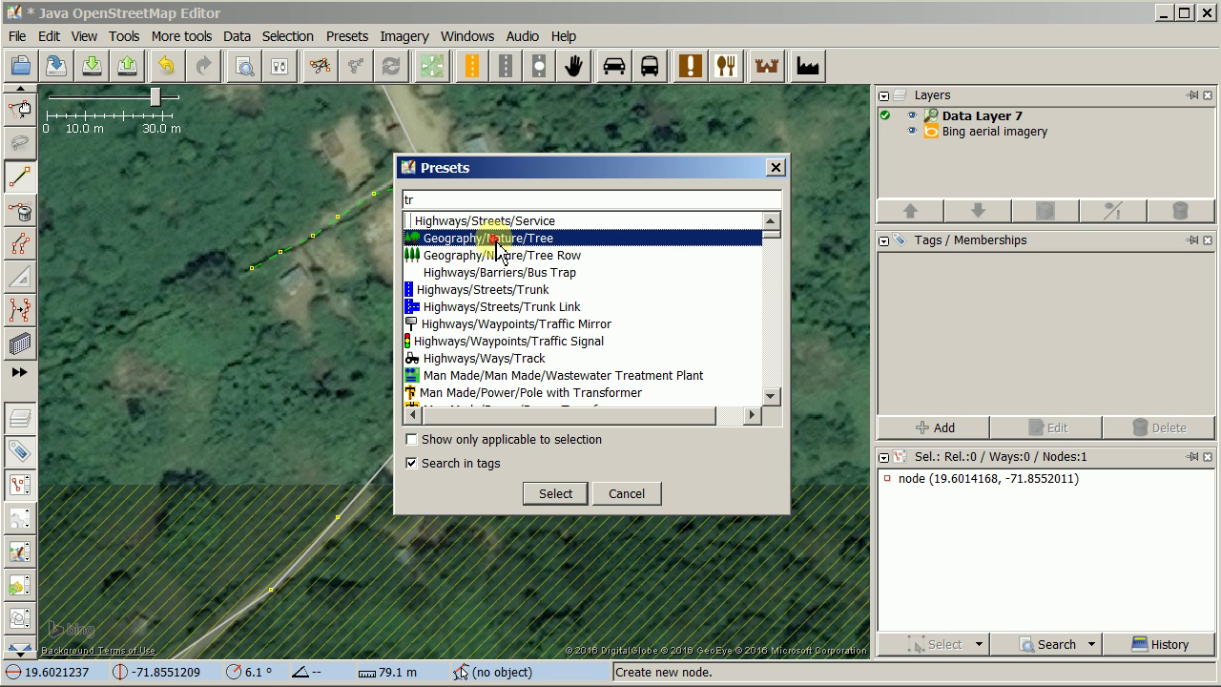
pyautogui.click(556, 494)
pyautogui.click(663, 268)
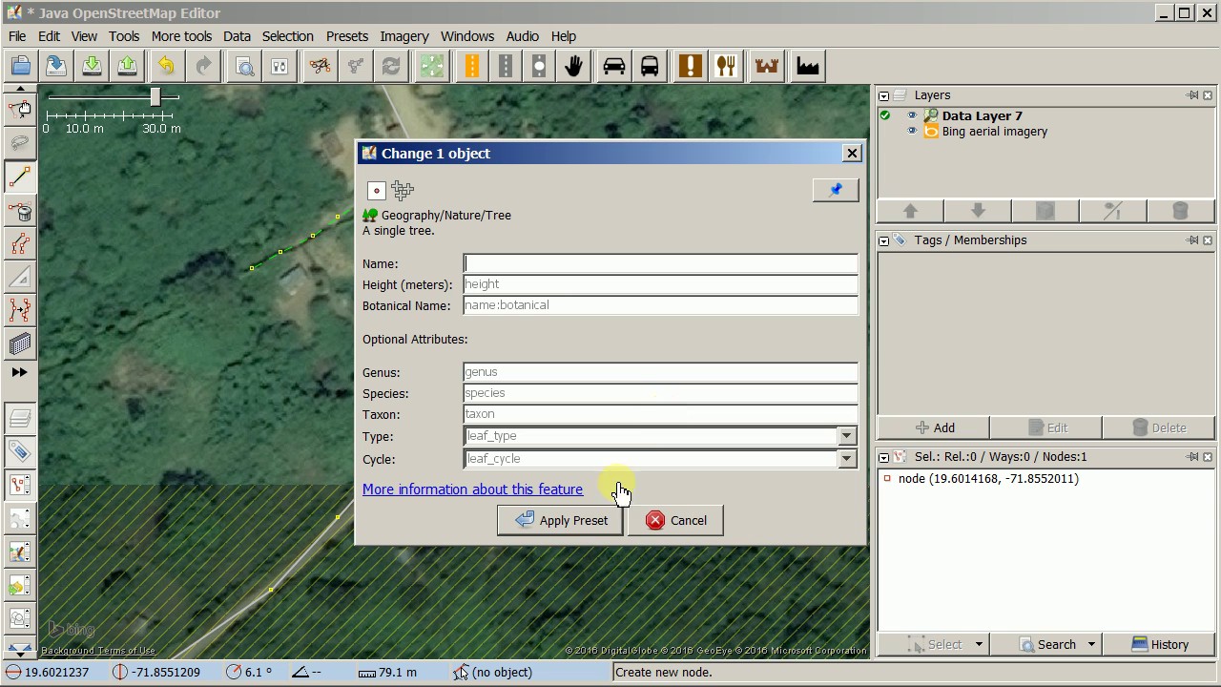
pyautogui.click(573, 520)
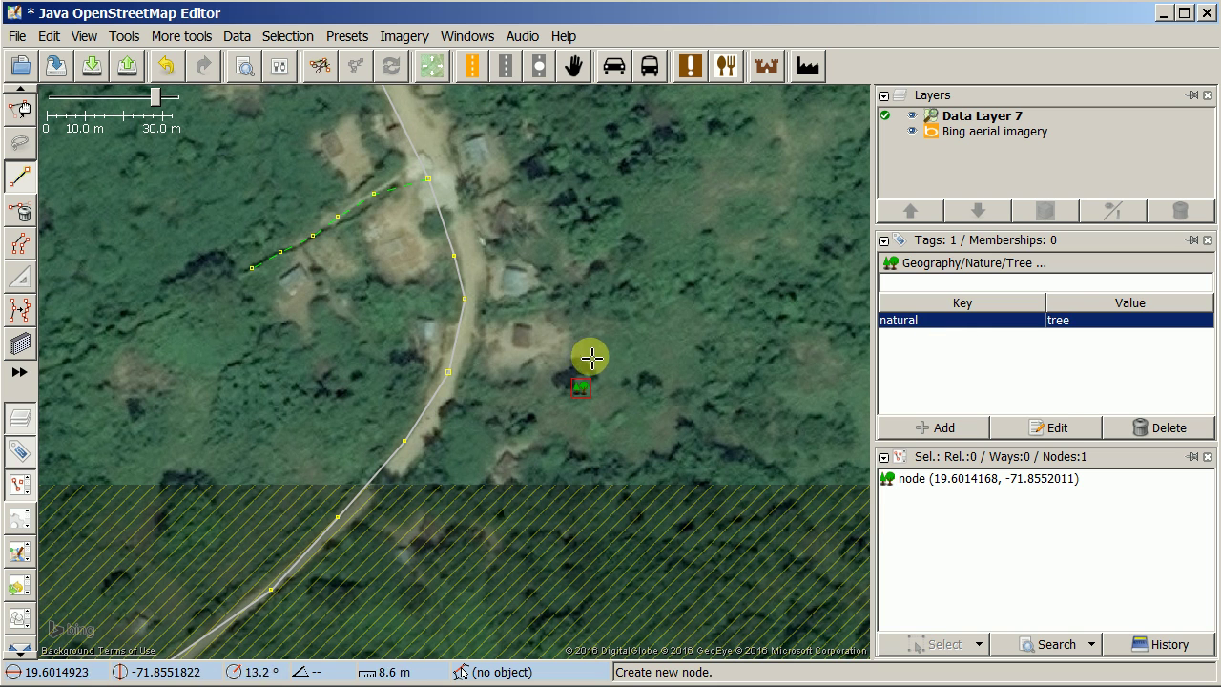
pyautogui.press('Escape')
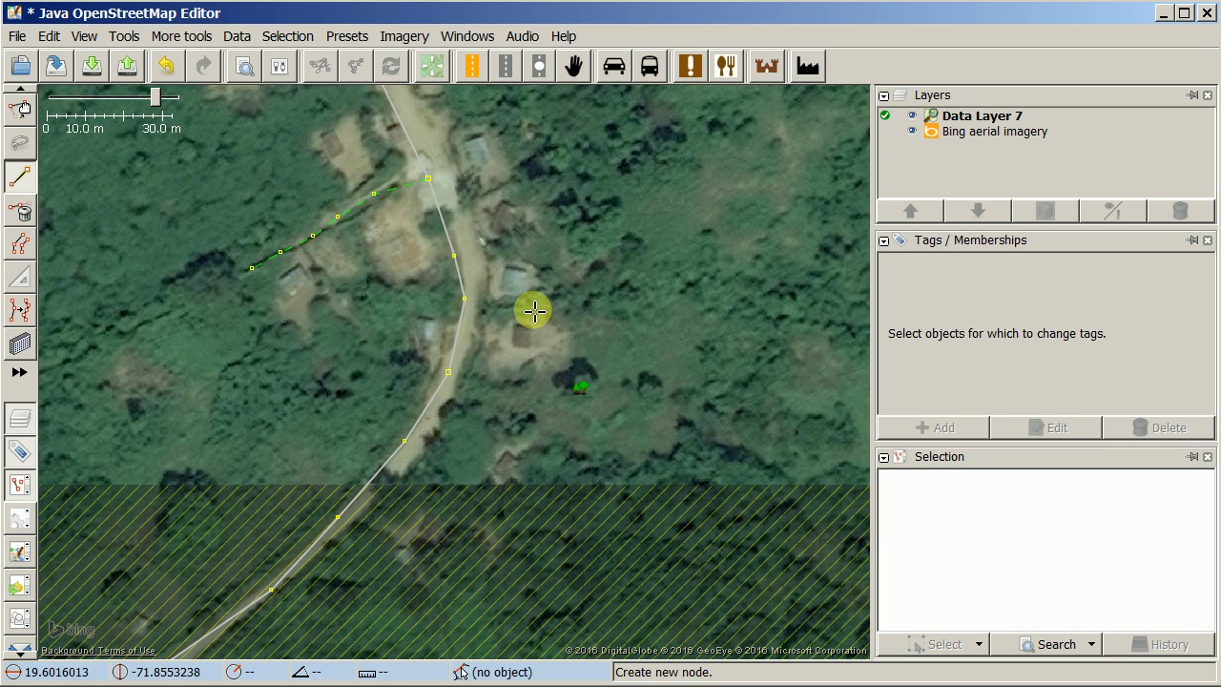
# - Select the road running past the houses to view its tags, and switch to the iD editor
pyautogui.press('s')
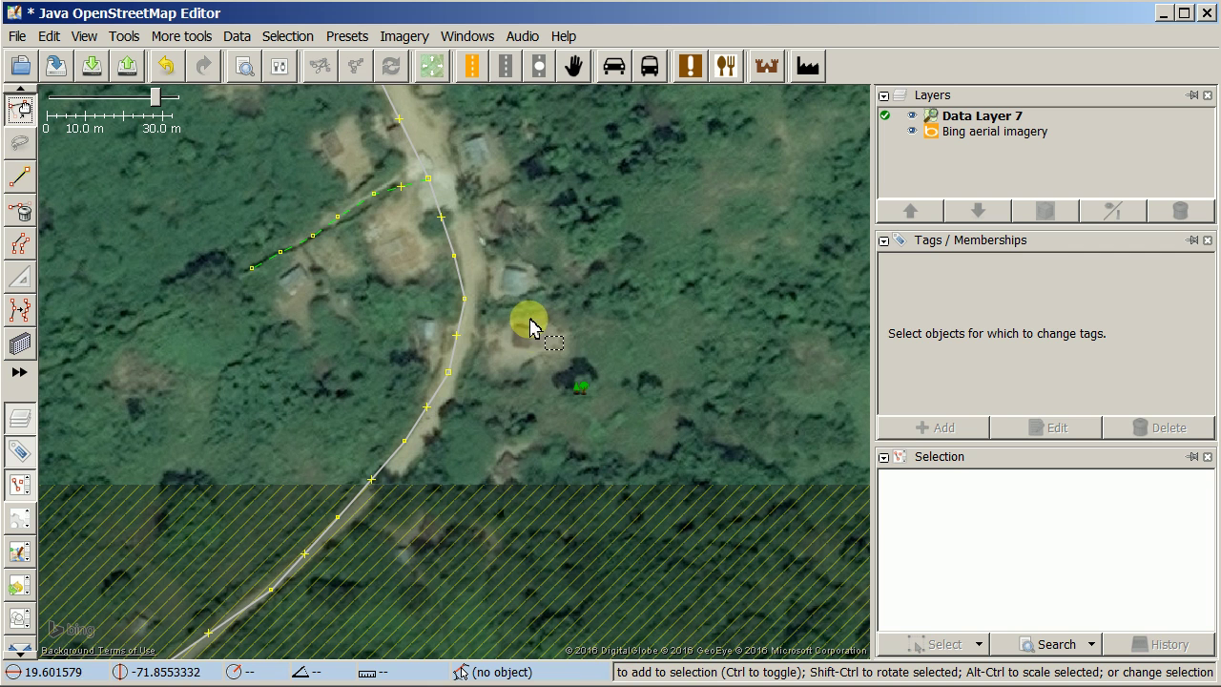
pyautogui.click(465, 325)
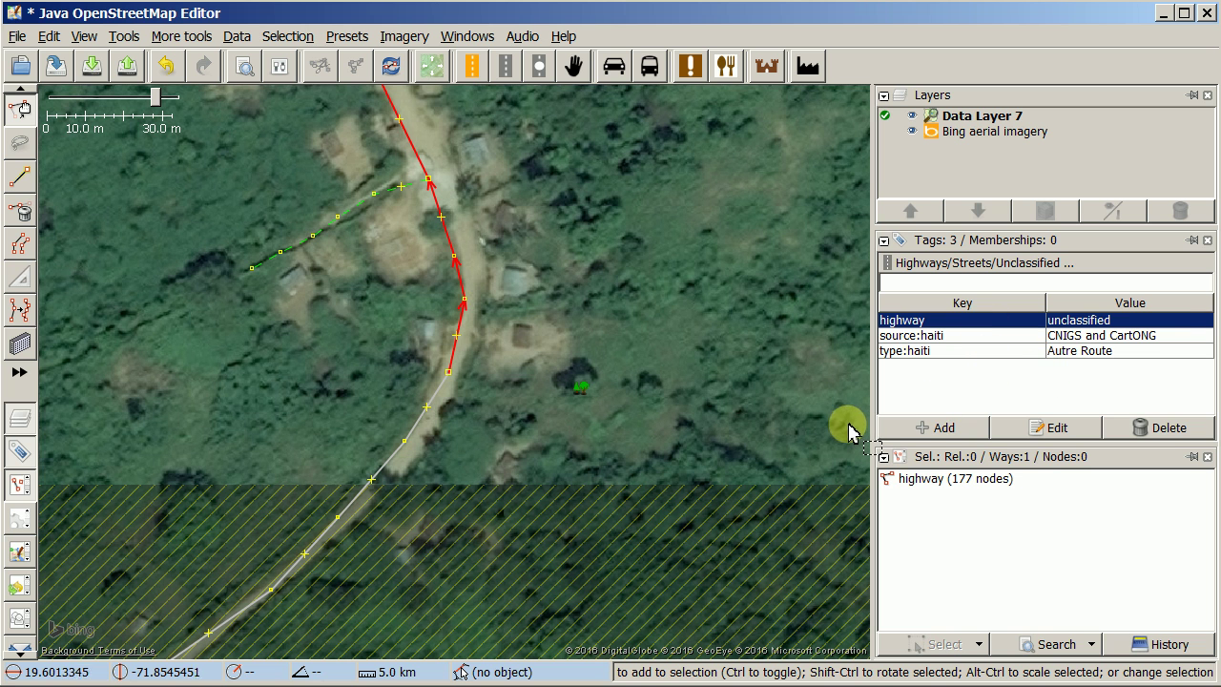
pyautogui.hotkey('alt', 'Tab')
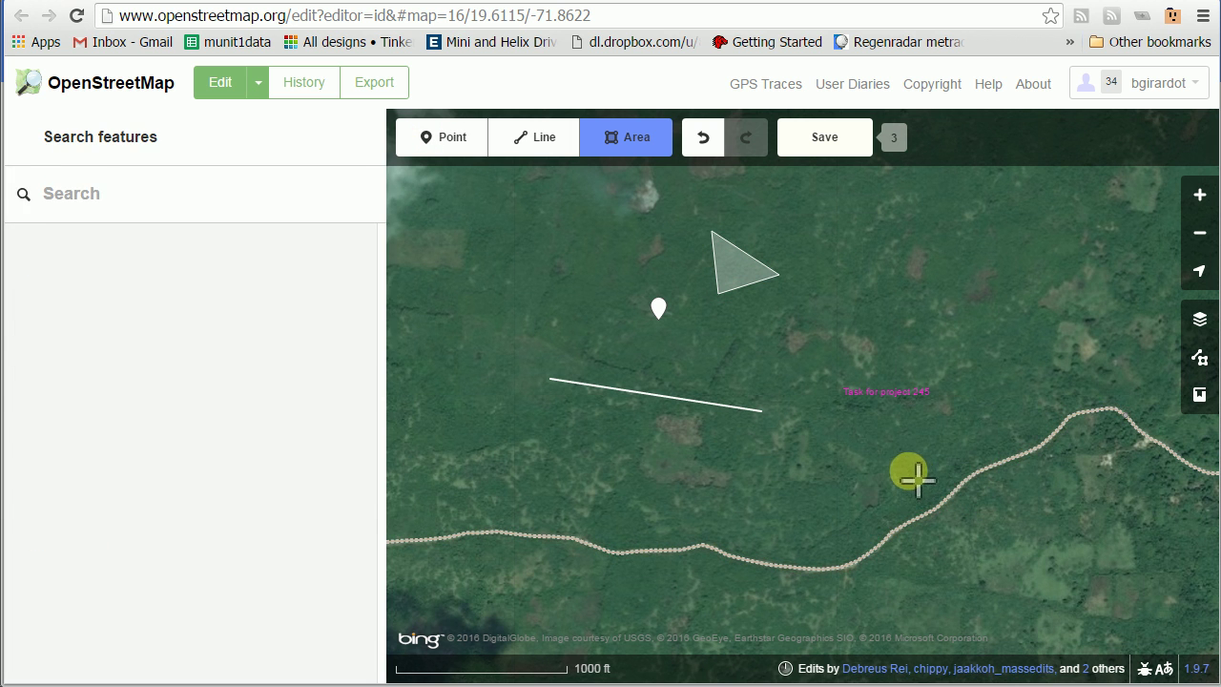
pyautogui.click(968, 493)
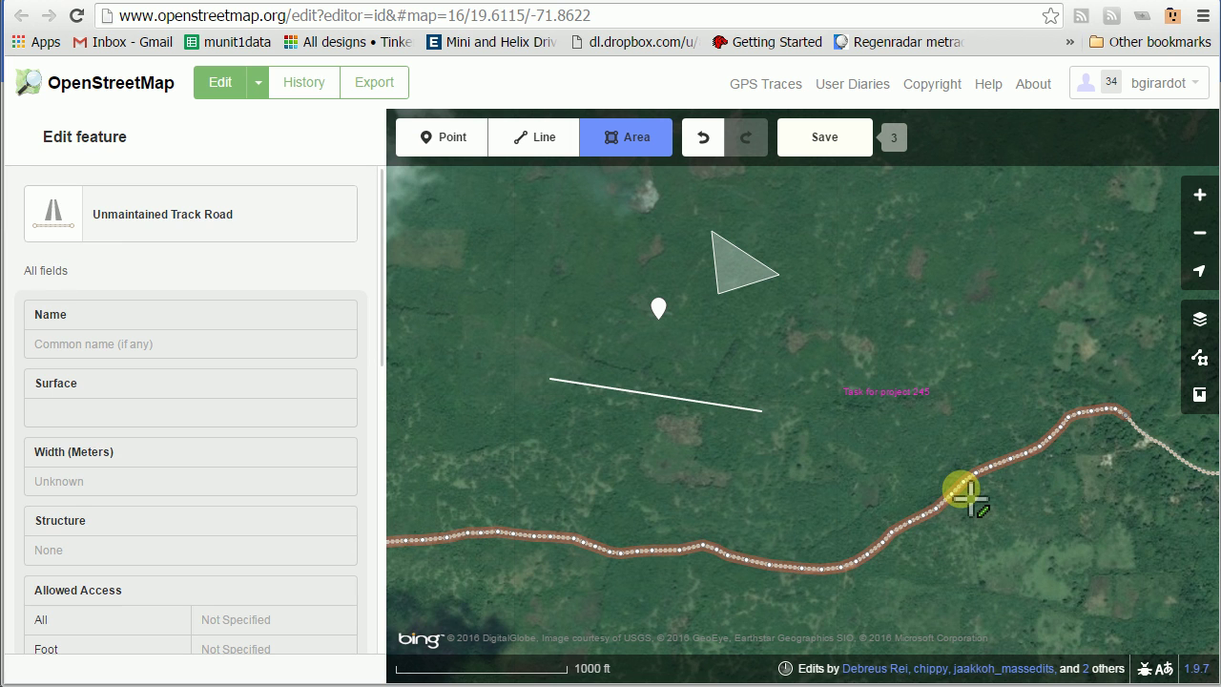
pyautogui.click(961, 490)
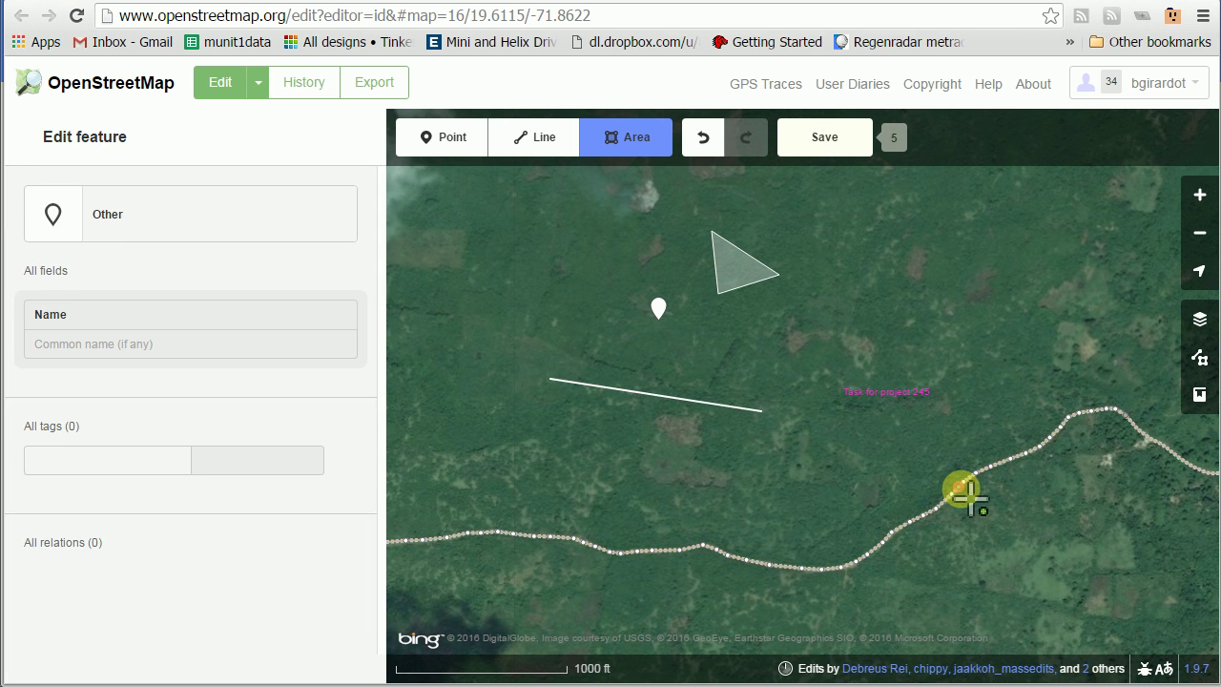
pyautogui.press('Escape')
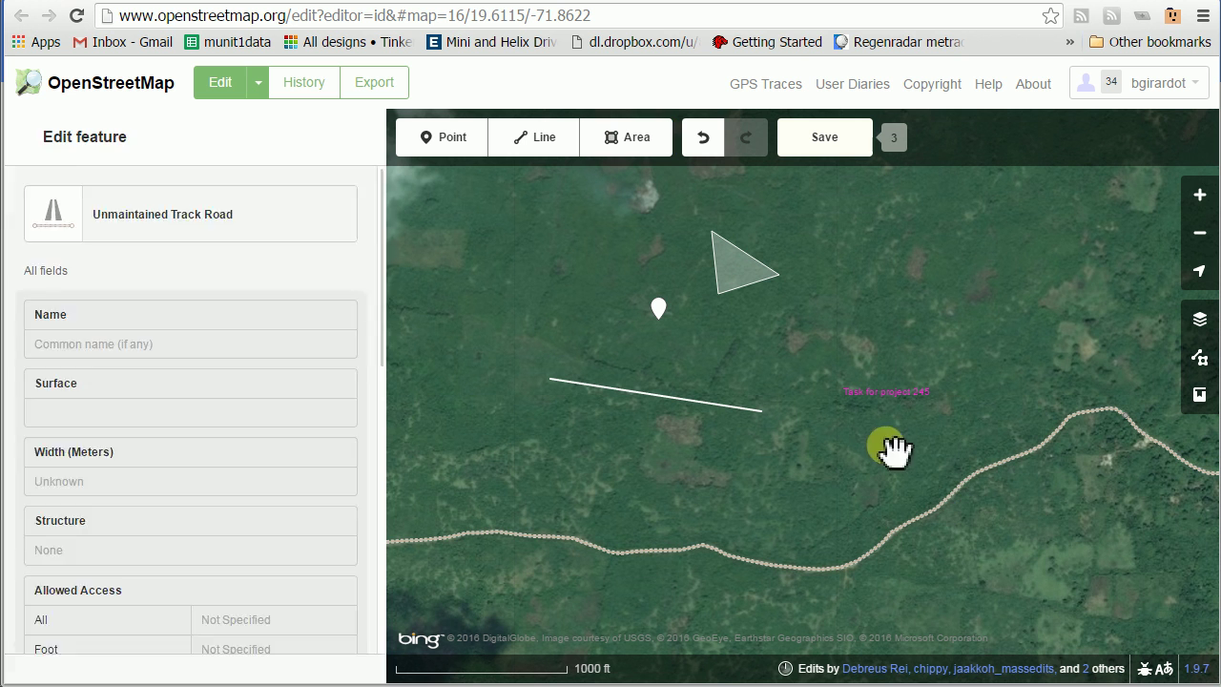
# - Select the track road in the iD editor, look through its attribute fields, and return to JOSM
pyautogui.click(746, 558)
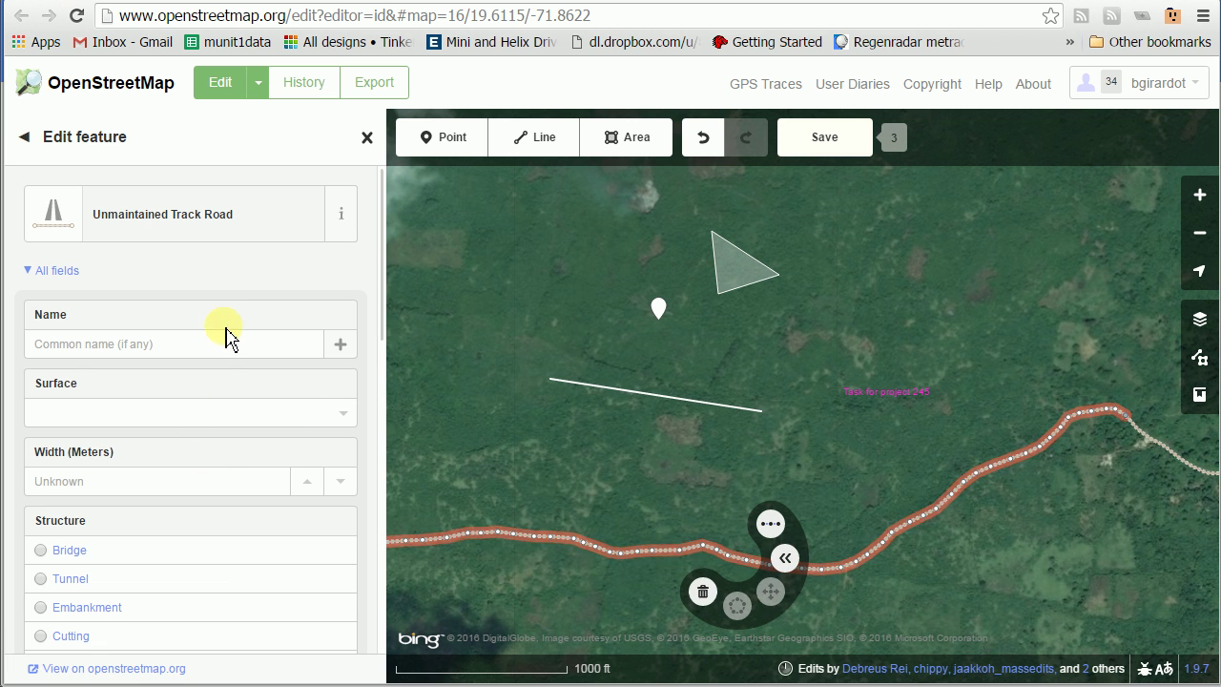
pyautogui.moveTo(387, 313); pyautogui.dragTo(387, 530)
pyautogui.hotkey('alt', 'Tab')
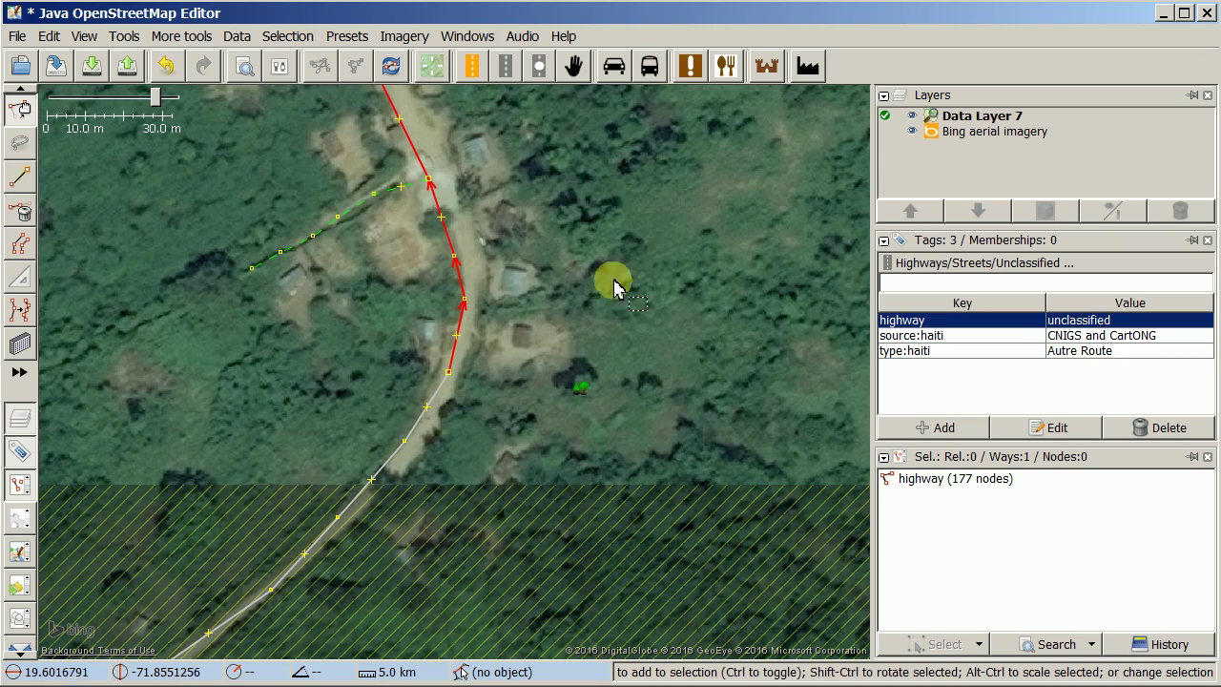
# - Draw a three-node line and a separate two-node line in the forest west of the road
pyautogui.moveTo(655, 239); pyautogui.dragTo(667, 375)
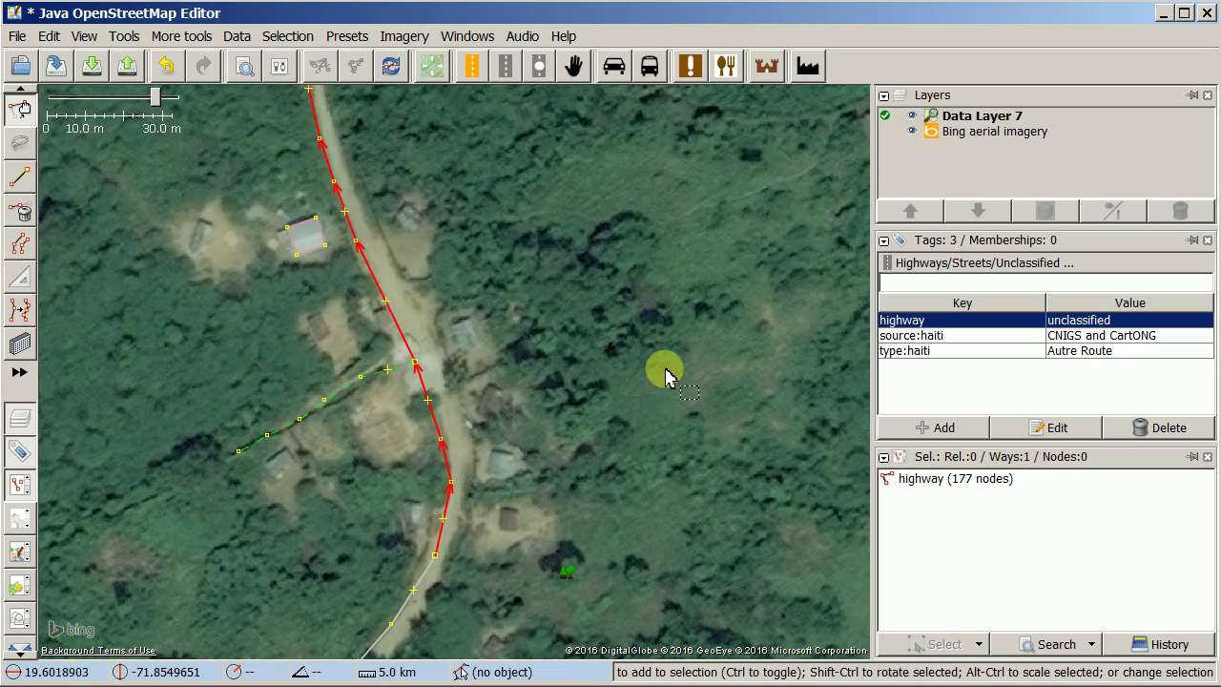
pyautogui.scroll(-4, 666, 375)
pyautogui.moveTo(668, 254)
pyautogui.mouseDown()
pyautogui.moveTo(645, 445)
pyautogui.moveTo(684, 308)
pyautogui.moveTo(569, 433)
pyautogui.moveTo(624, 267)
pyautogui.moveTo(599, 368)
pyautogui.mouseUp()
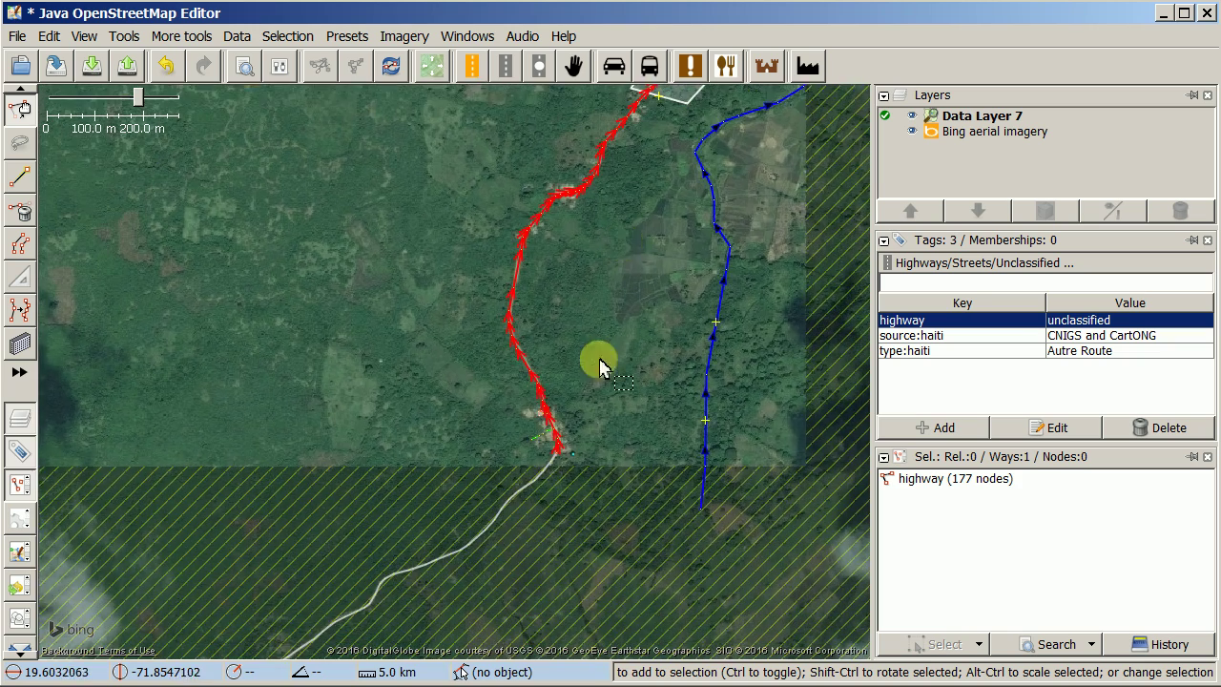
pyautogui.scroll(4, 586, 401)
pyautogui.moveTo(578, 429); pyautogui.dragTo(613, 313)
pyautogui.moveTo(499, 417); pyautogui.dragTo(510, 445)
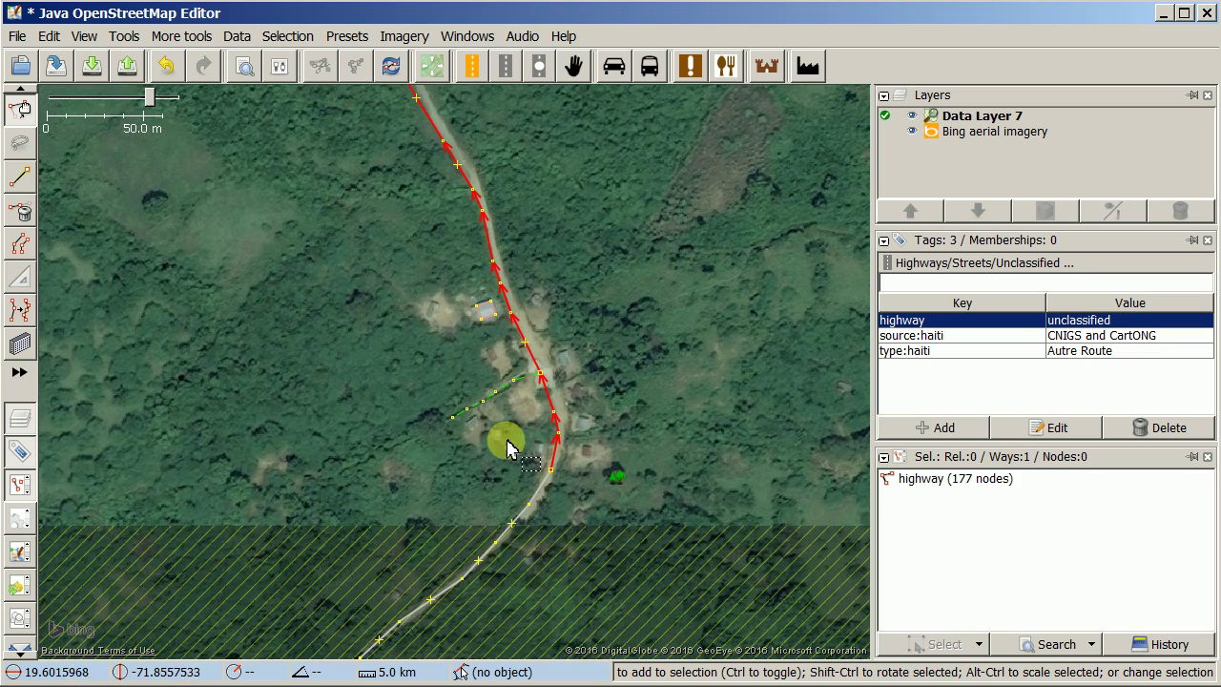
pyautogui.click(23, 179)
pyautogui.click(169, 211)
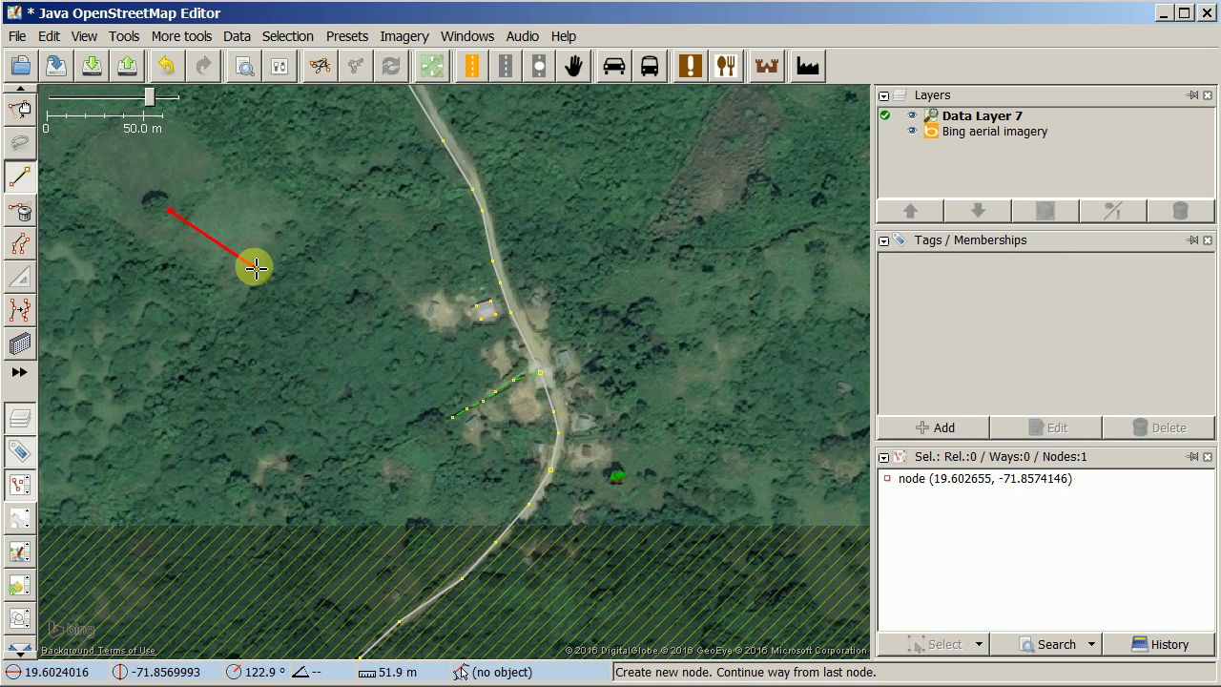
pyautogui.doubleClick(388, 335)
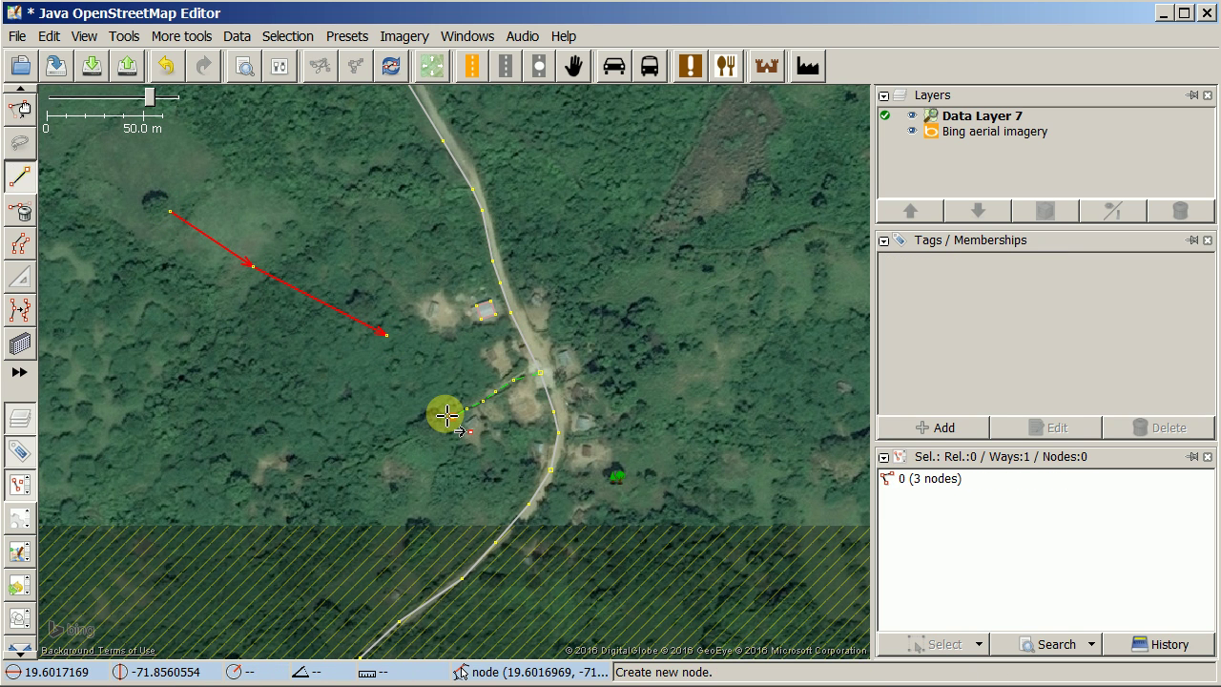
pyautogui.click(150, 329)
pyautogui.click(264, 329)
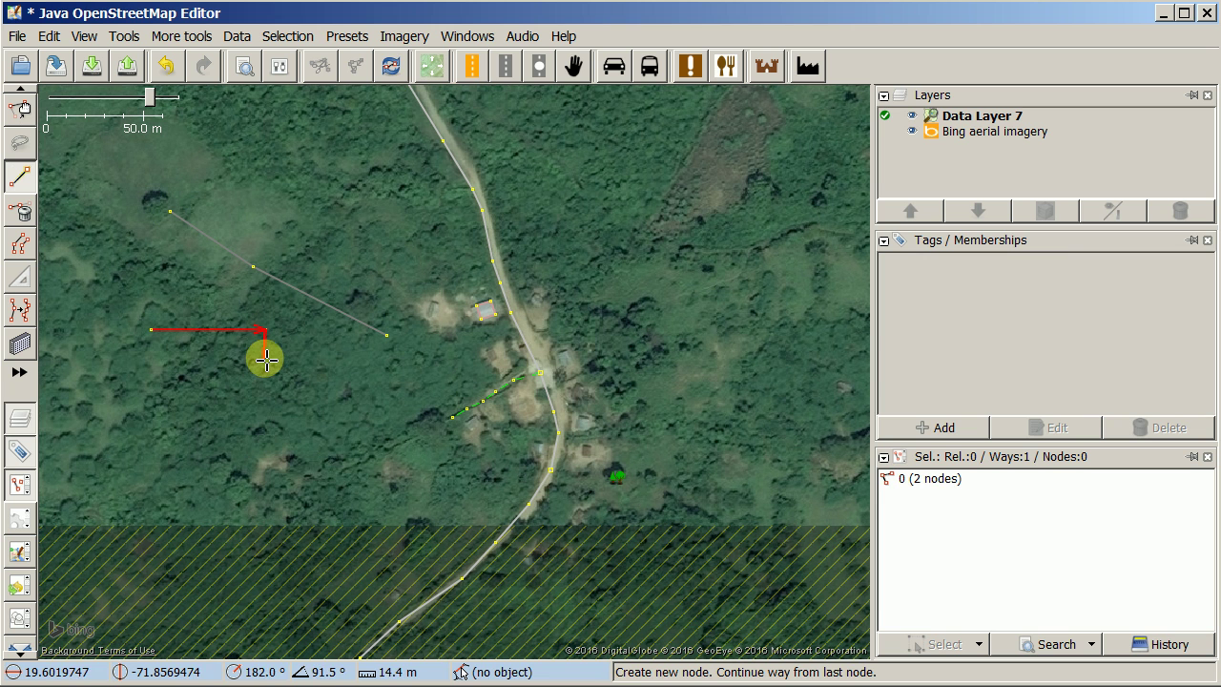
# - Undo both lines drawn in the forest west of the road and clear the selection
pyautogui.hotkey('ctrl', 'z')
pyautogui.hotkey('ctrl', 'z')
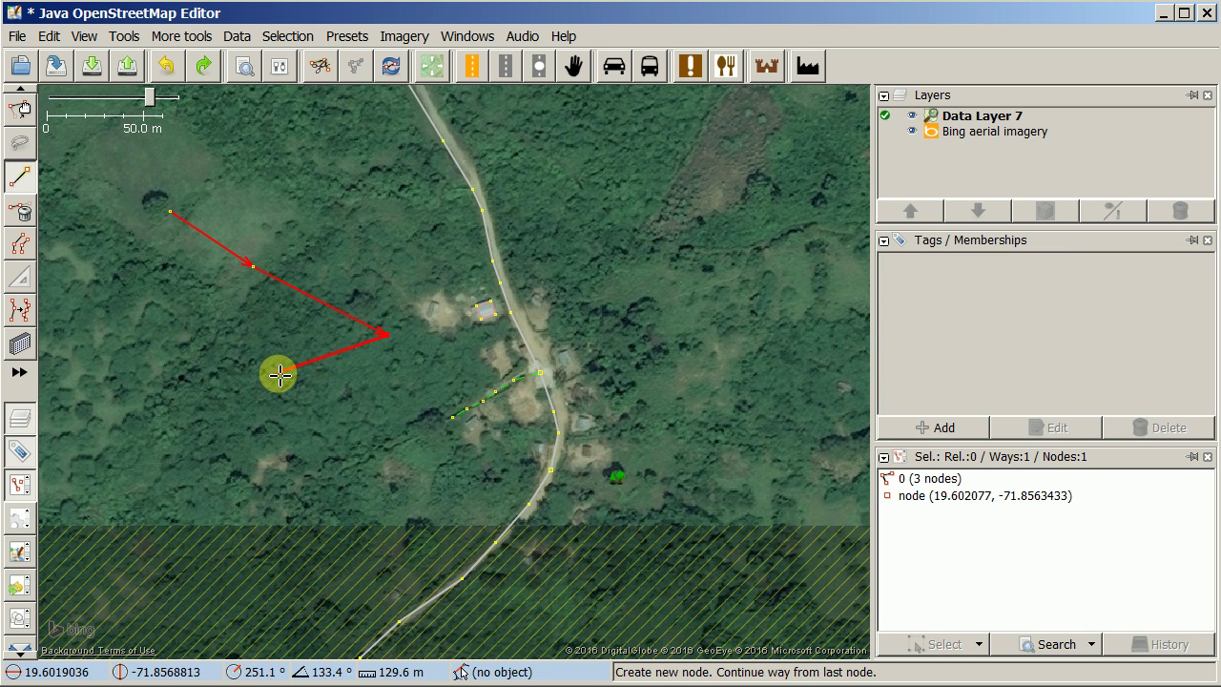
pyautogui.hotkey('ctrl', 'z')
pyautogui.hotkey('ctrl', 'z')
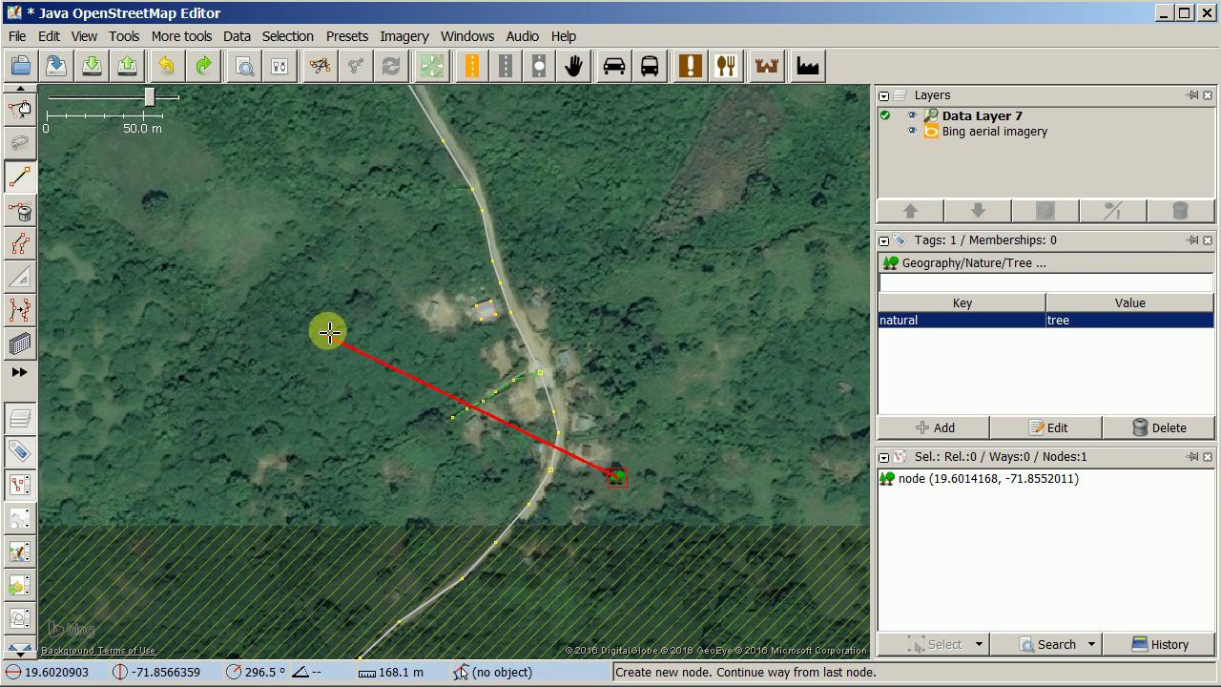
pyautogui.press('Escape')
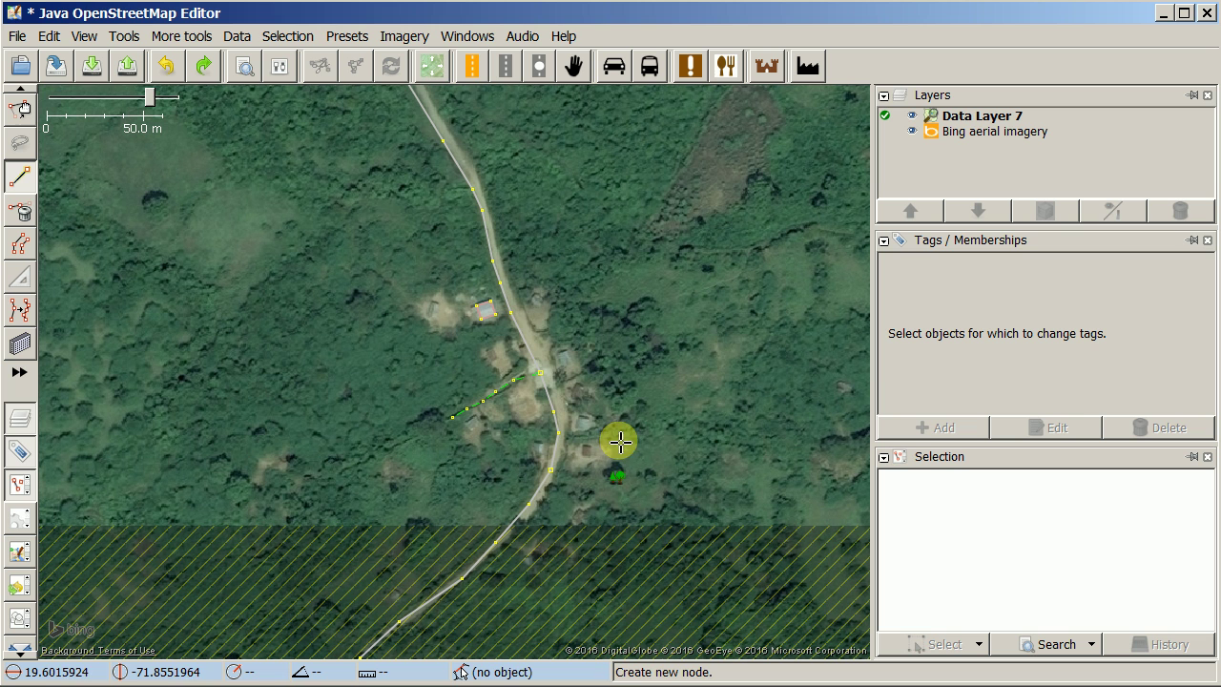
# - Draw a closed 12-node outline around the cluster of houses on both sides of the road
pyautogui.click(533, 277)
pyautogui.click(593, 344)
pyautogui.click(625, 434)
pyautogui.click(586, 471)
pyautogui.click(526, 474)
pyautogui.click(475, 454)
pyautogui.click(444, 421)
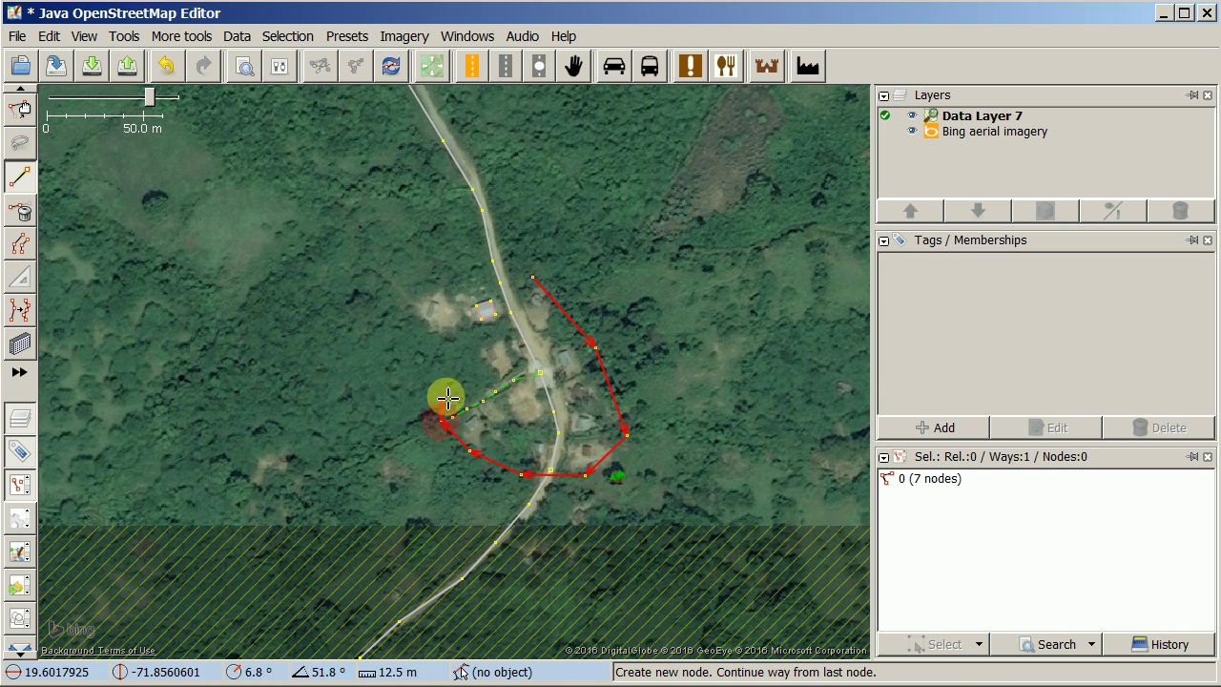
pyautogui.click(477, 384)
pyautogui.click(469, 341)
pyautogui.click(439, 341)
pyautogui.click(415, 313)
pyautogui.click(448, 281)
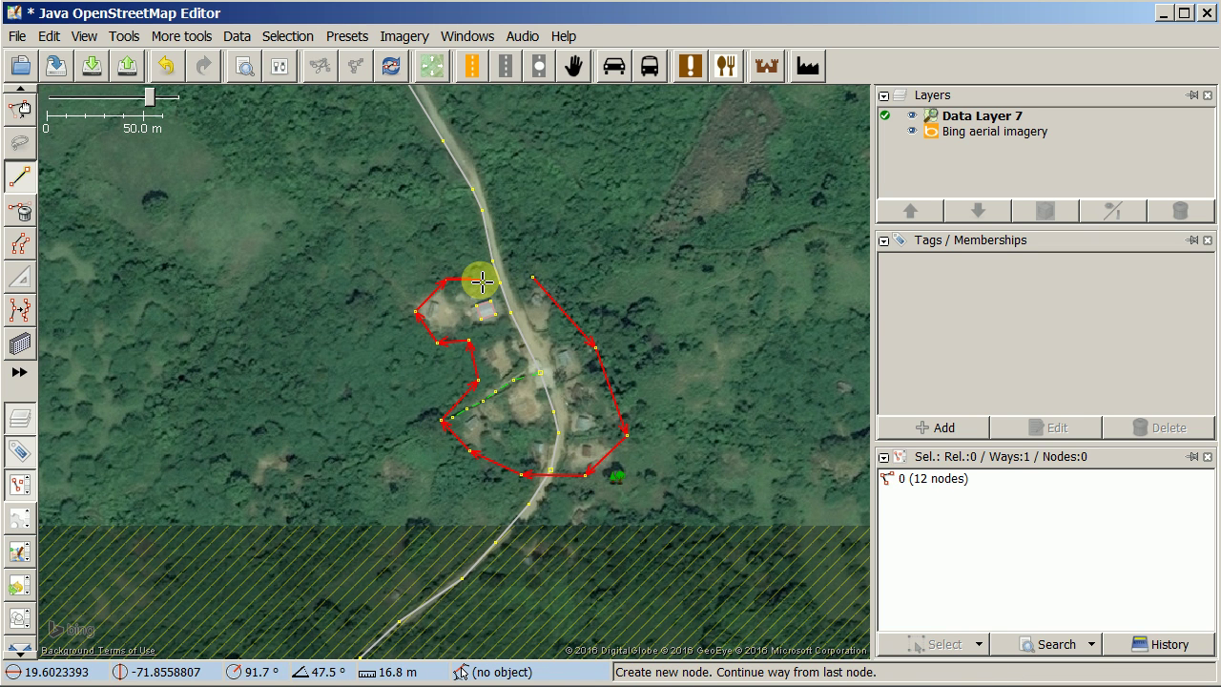
pyautogui.click(534, 279)
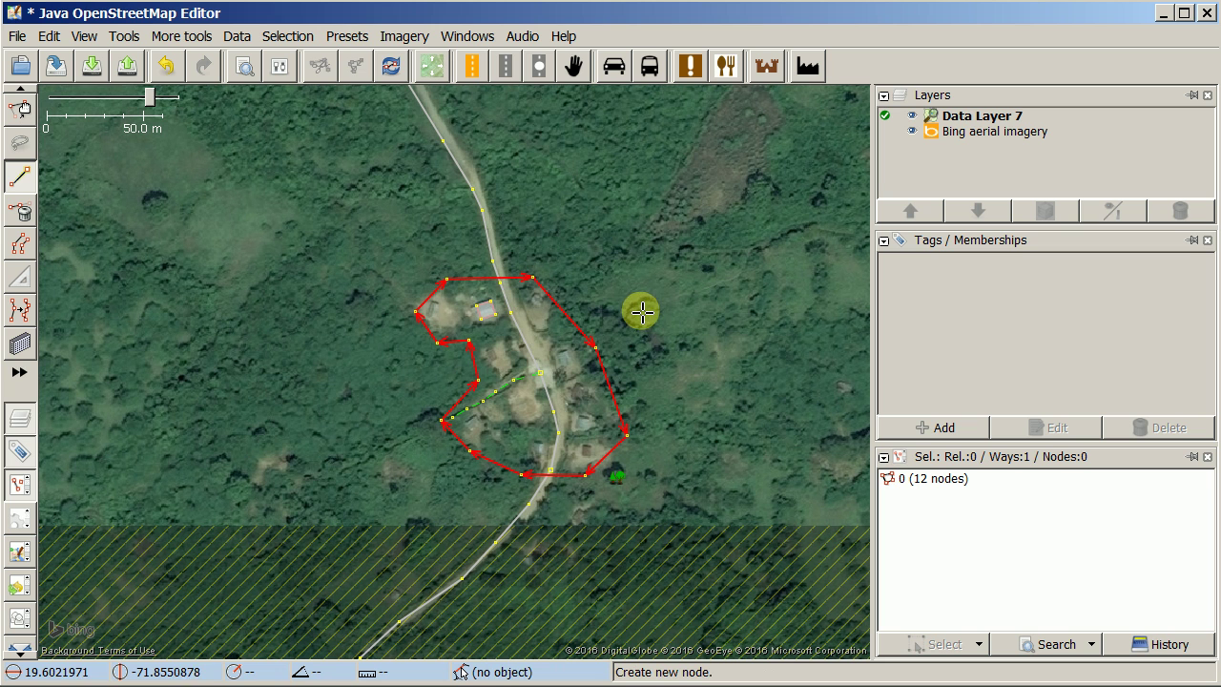
# - Search the presets for "resi", tag the outline with Geography/Land use/Residential Area without a name, and deselect it
pyautogui.click(345, 37)
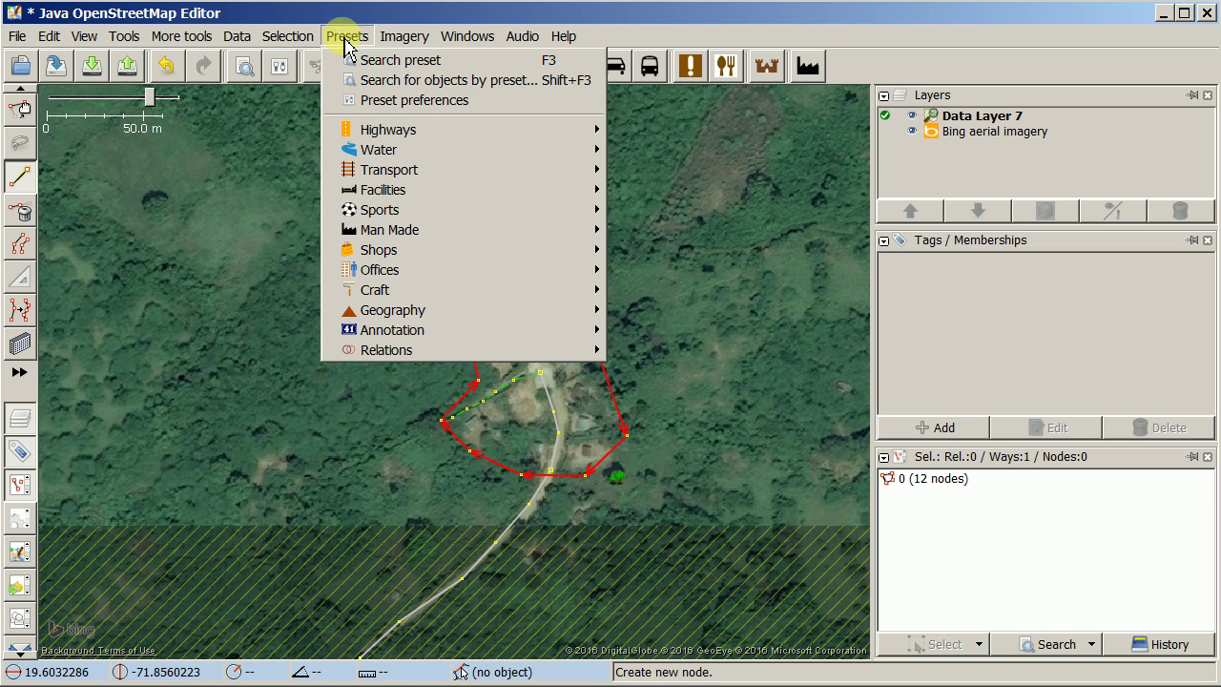
pyautogui.click(360, 61)
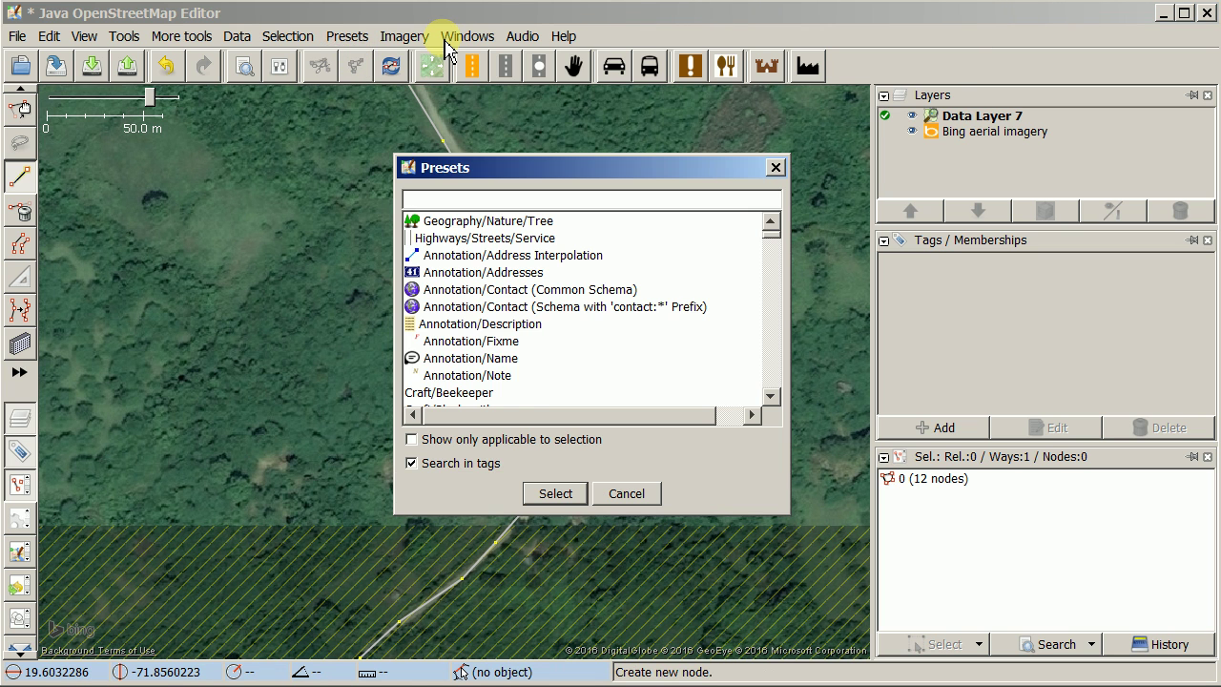
pyautogui.write('res')
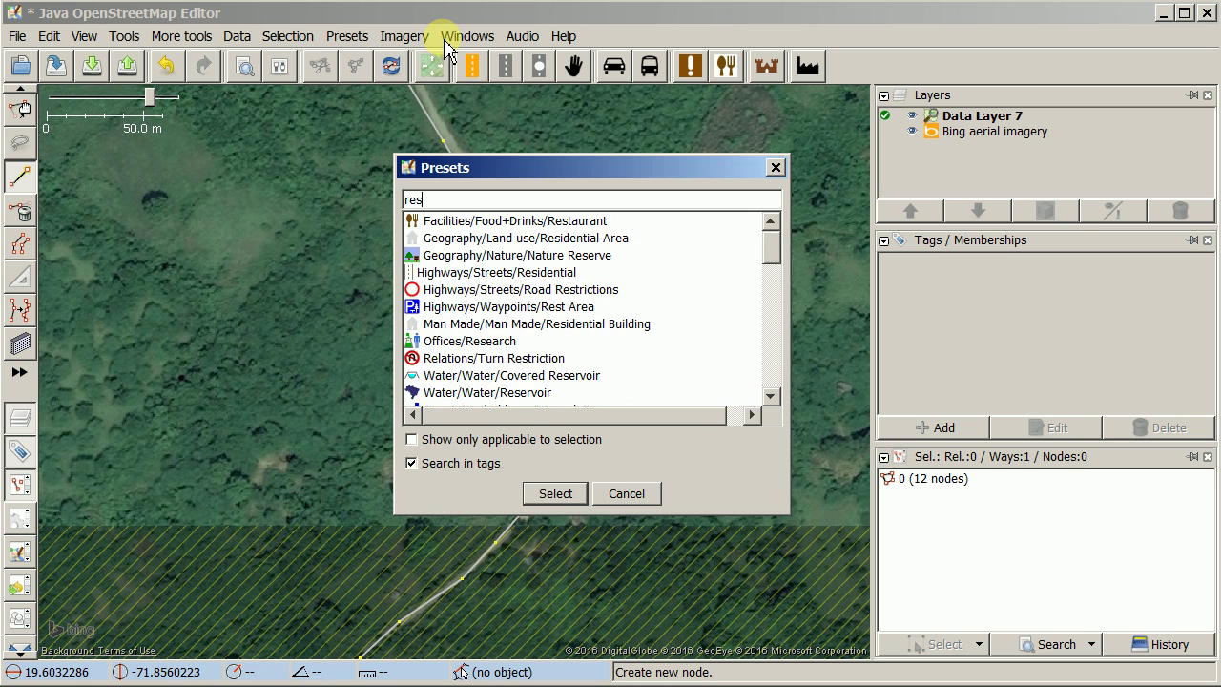
pyautogui.write('i')
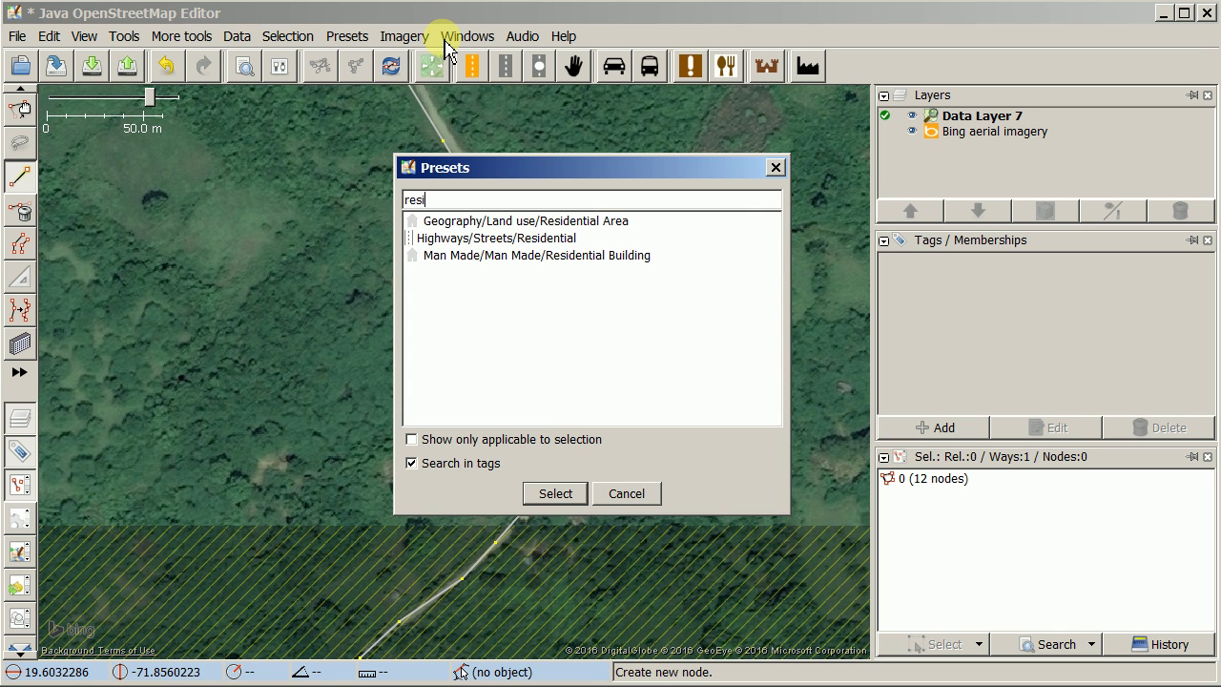
pyautogui.doubleClick(499, 221)
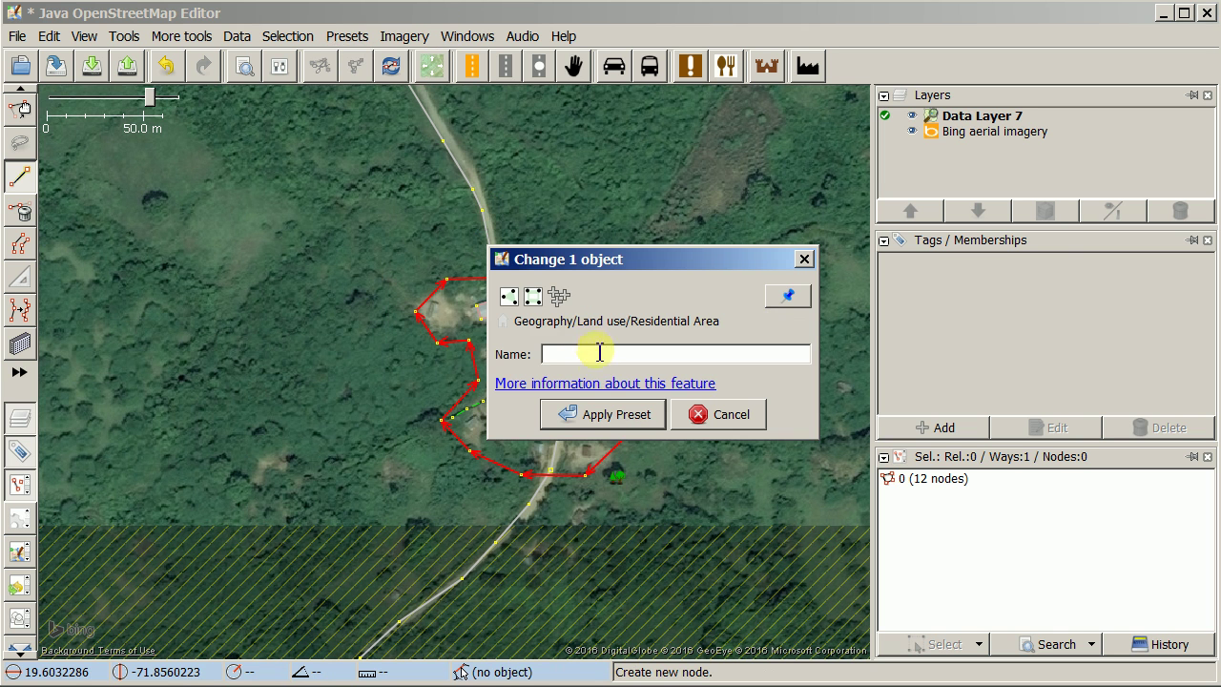
pyautogui.click(621, 418)
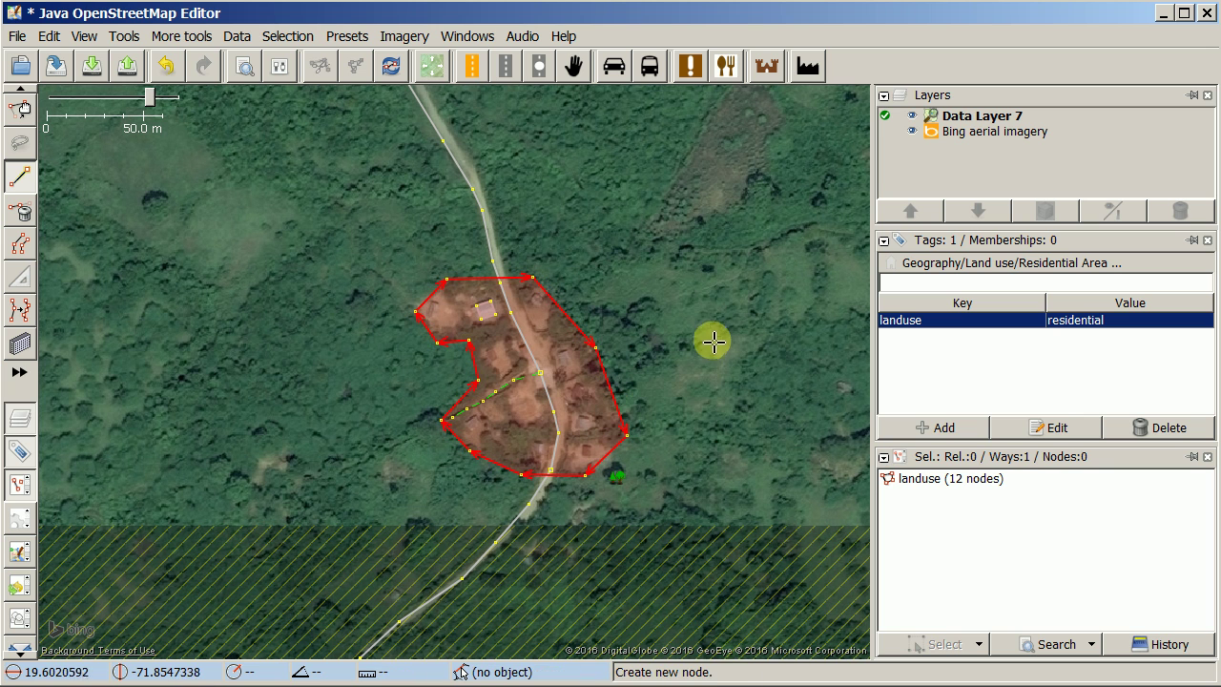
pyautogui.press('Escape')
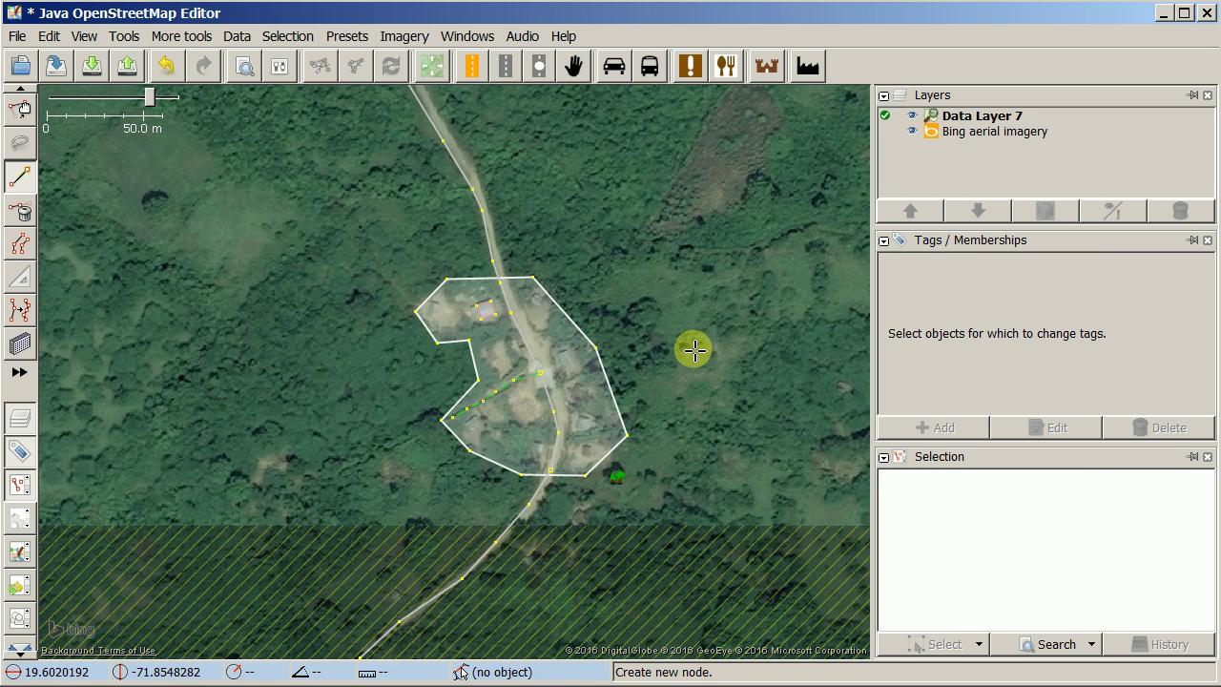
# - Select the residential area by its outline to view its landuse tag, and deselect it
pyautogui.press('s')
pyautogui.moveTo(688, 401); pyautogui.dragTo(678, 348)
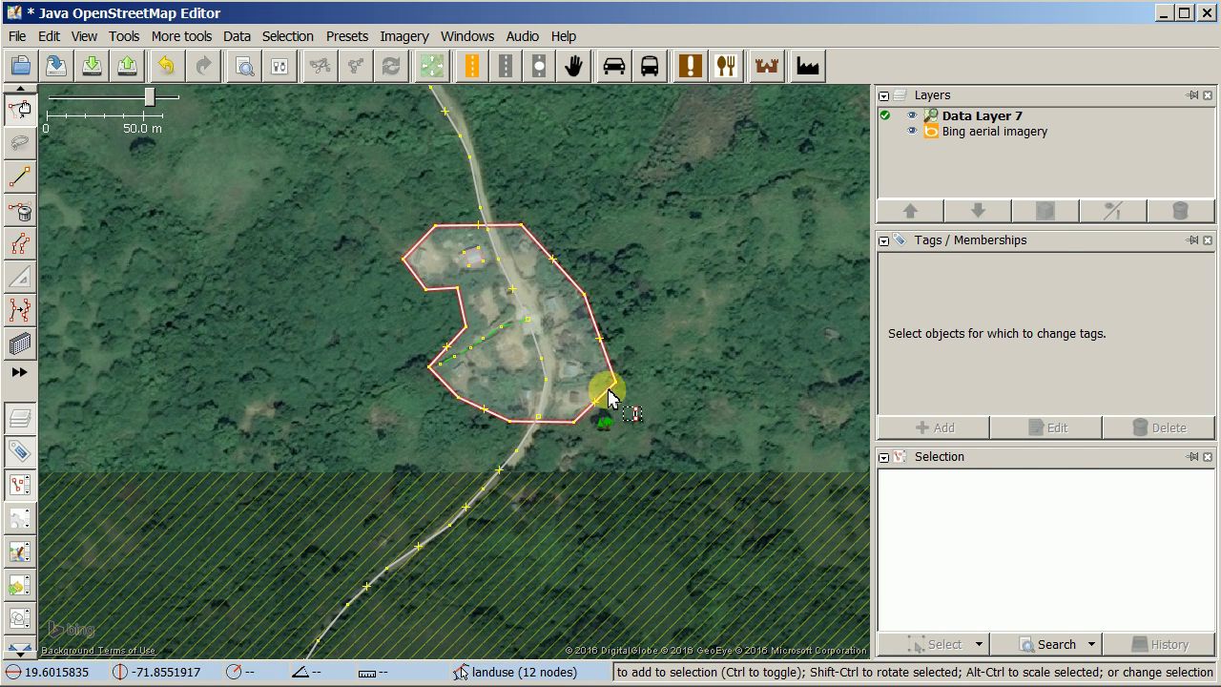
pyautogui.click(606, 406)
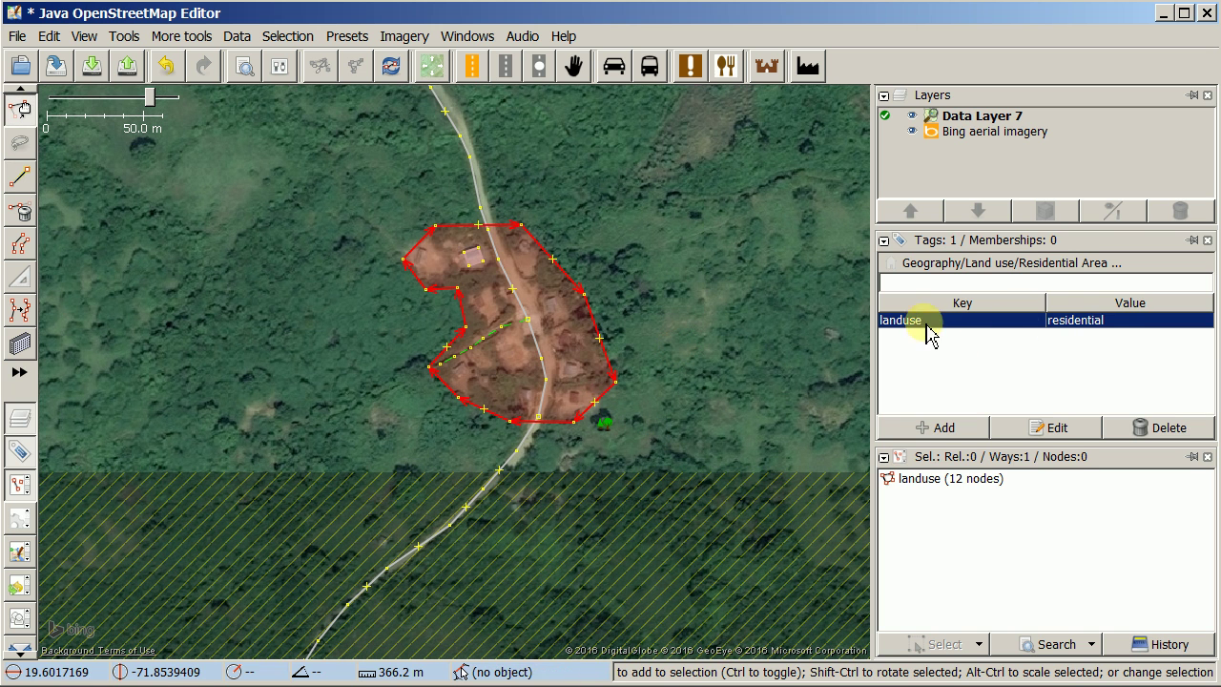
pyautogui.click(706, 339)
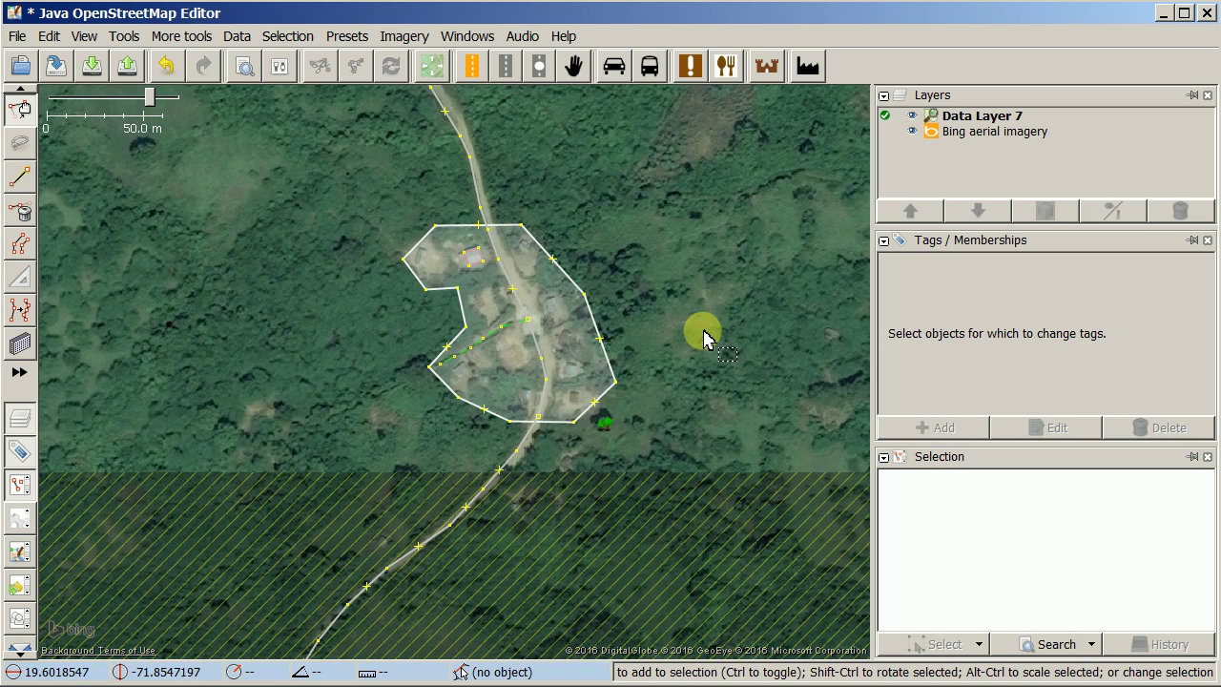
# - Examine the whole downloaded task area, including its settlements, roads and water features
pyautogui.scroll(-5, 706, 339)
pyautogui.moveTo(722, 239); pyautogui.dragTo(597, 438)
pyautogui.moveTo(418, 191); pyautogui.dragTo(565, 417)
pyautogui.scroll(-2, 547, 409)
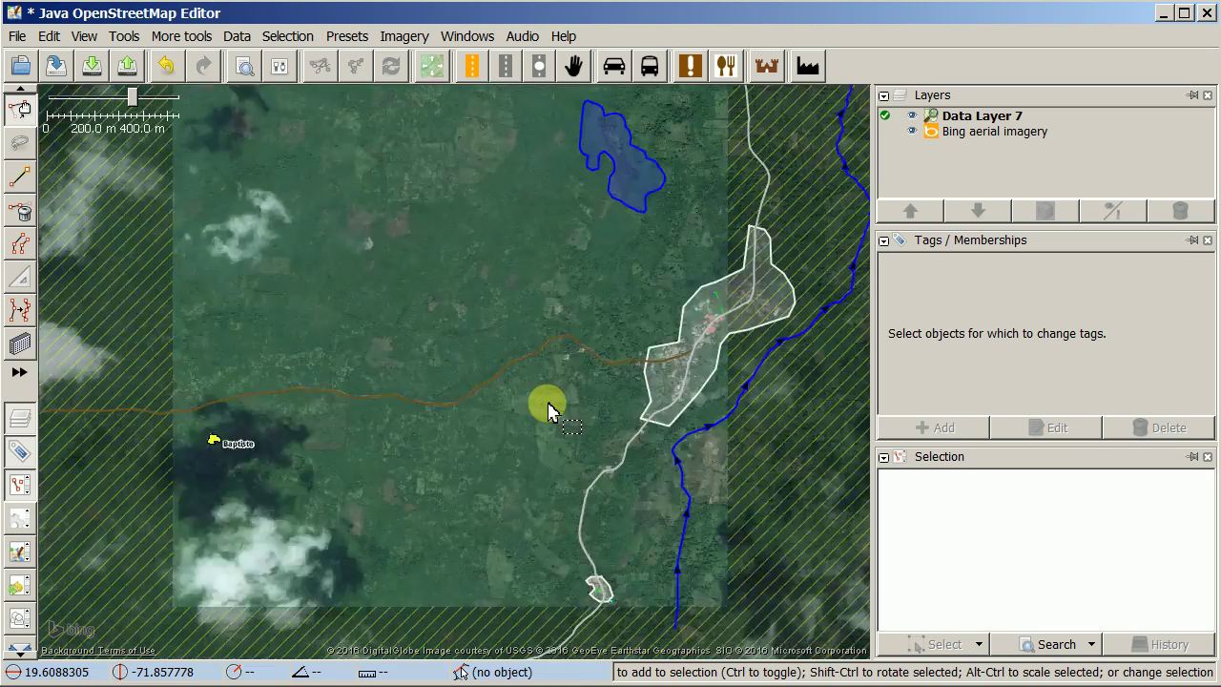
pyautogui.scroll(-1, 540, 401)
pyautogui.scroll(2, 539, 399)
pyautogui.moveTo(540, 258)
pyautogui.mouseDown()
pyautogui.moveTo(532, 315)
pyautogui.moveTo(524, 248)
pyautogui.mouseUp()
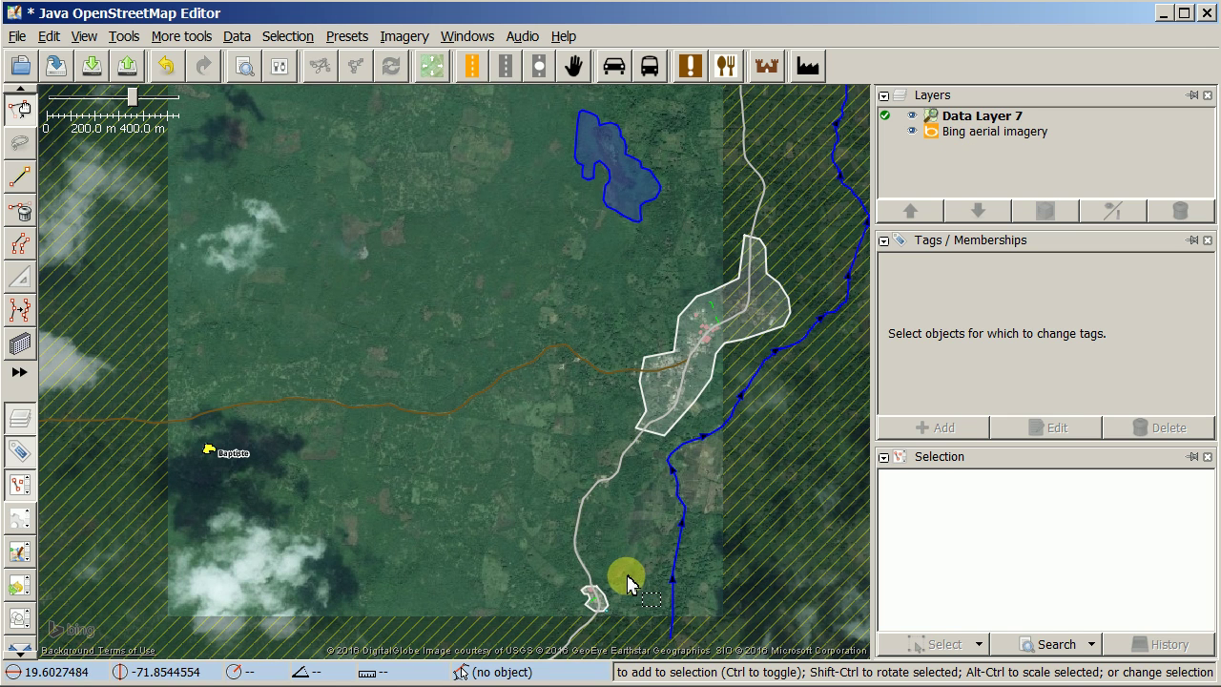
# - Switch to the iD editor, preview the Mapbox Satellite, OpenPT Map (overlay) and OpenStreetMap (Standard) backgrounds, and restore Bing aerial imagery
pyautogui.hotkey('alt', 'Tab')
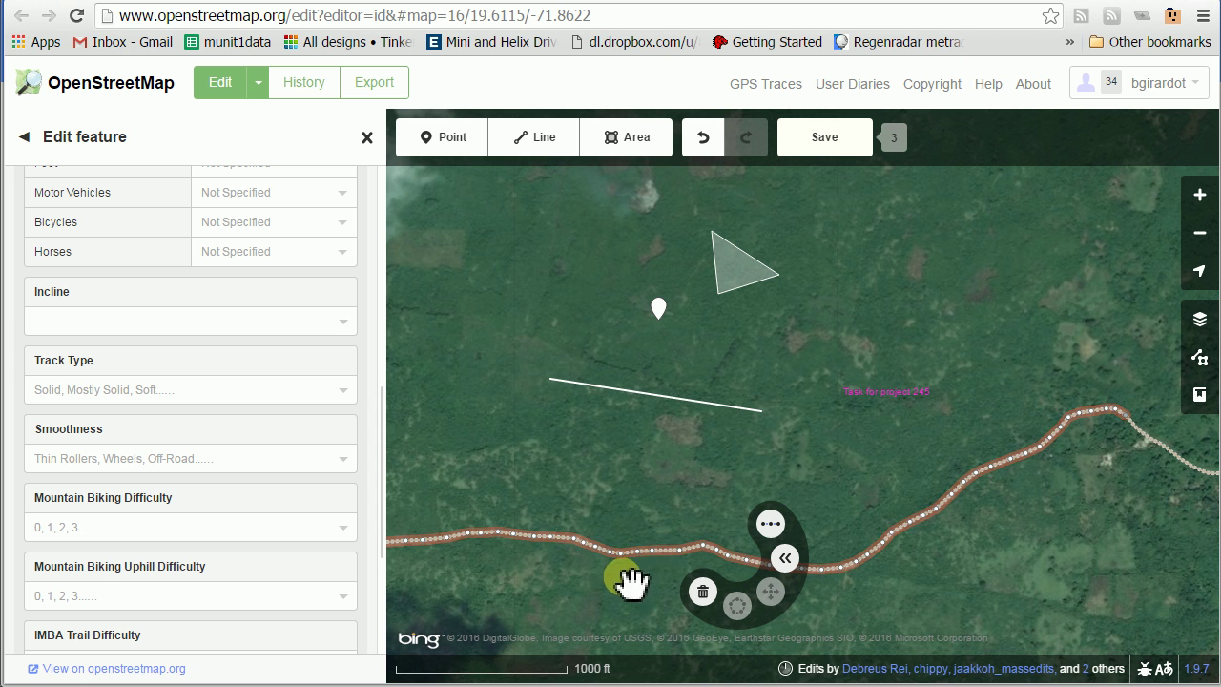
pyautogui.click(1200, 320)
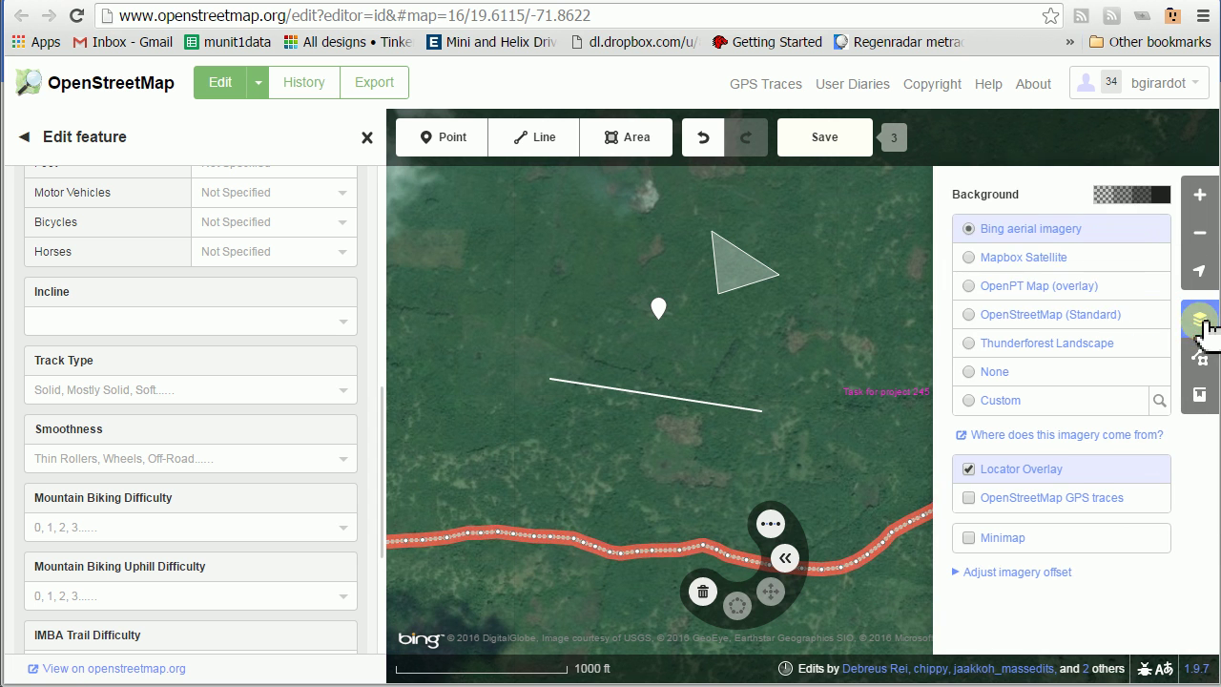
pyautogui.click(1104, 264)
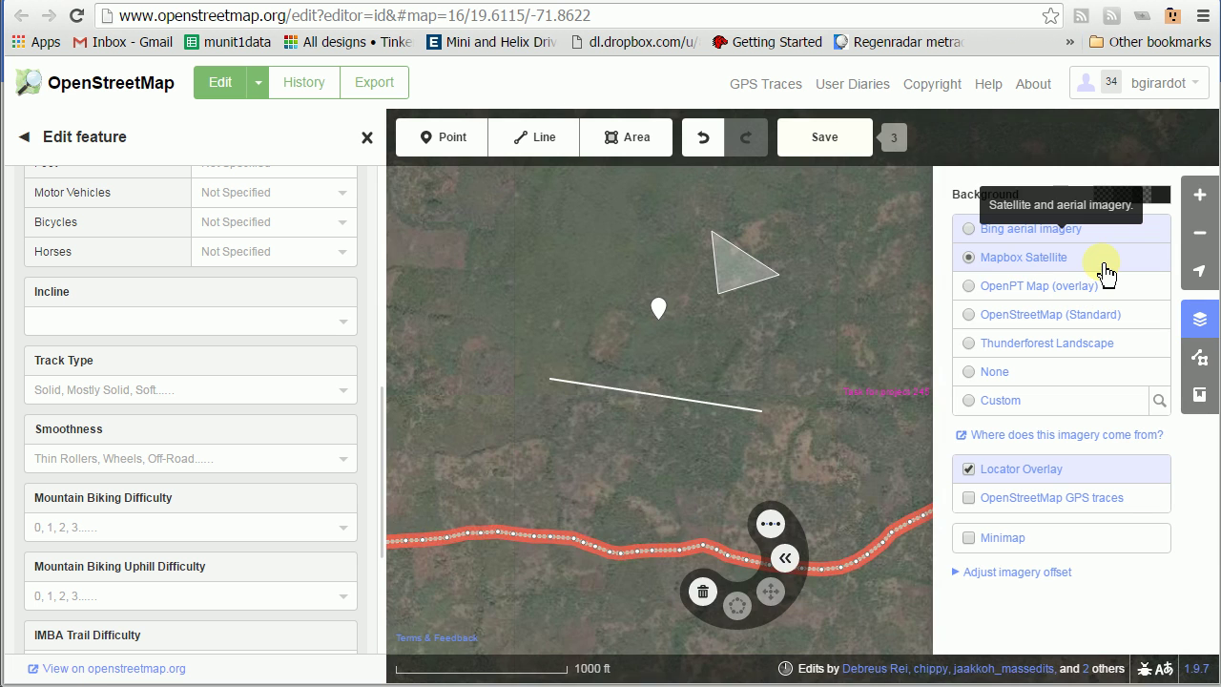
pyautogui.click(1109, 302)
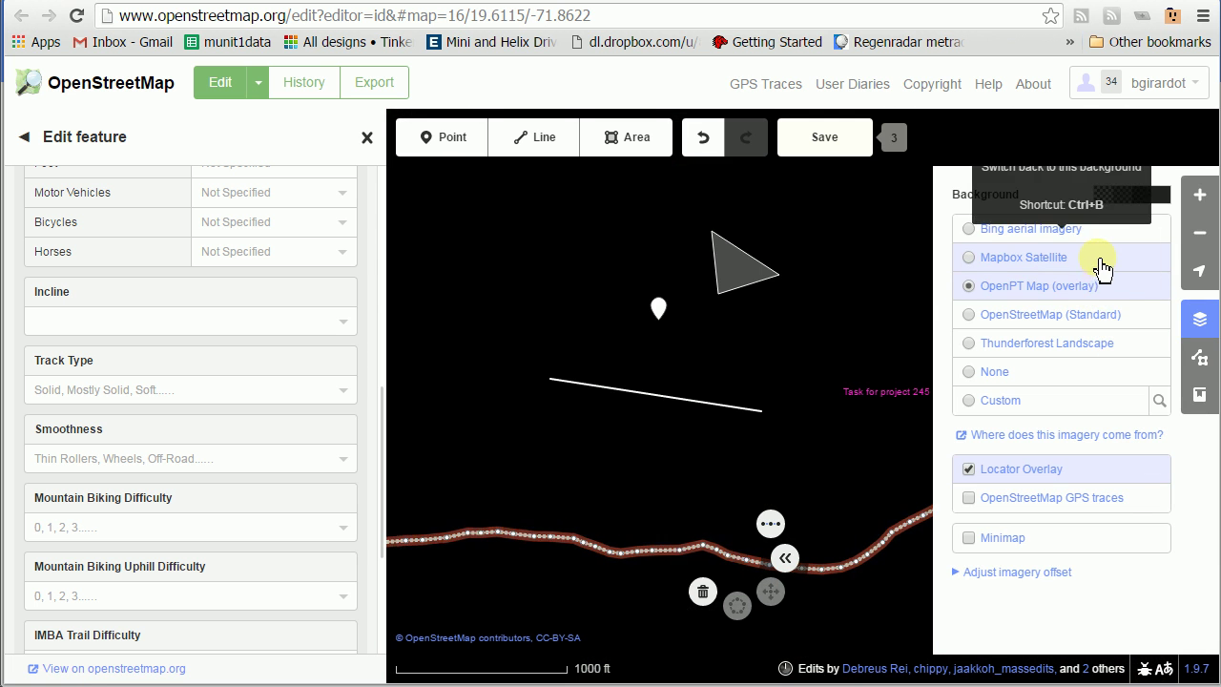
pyautogui.click(1094, 323)
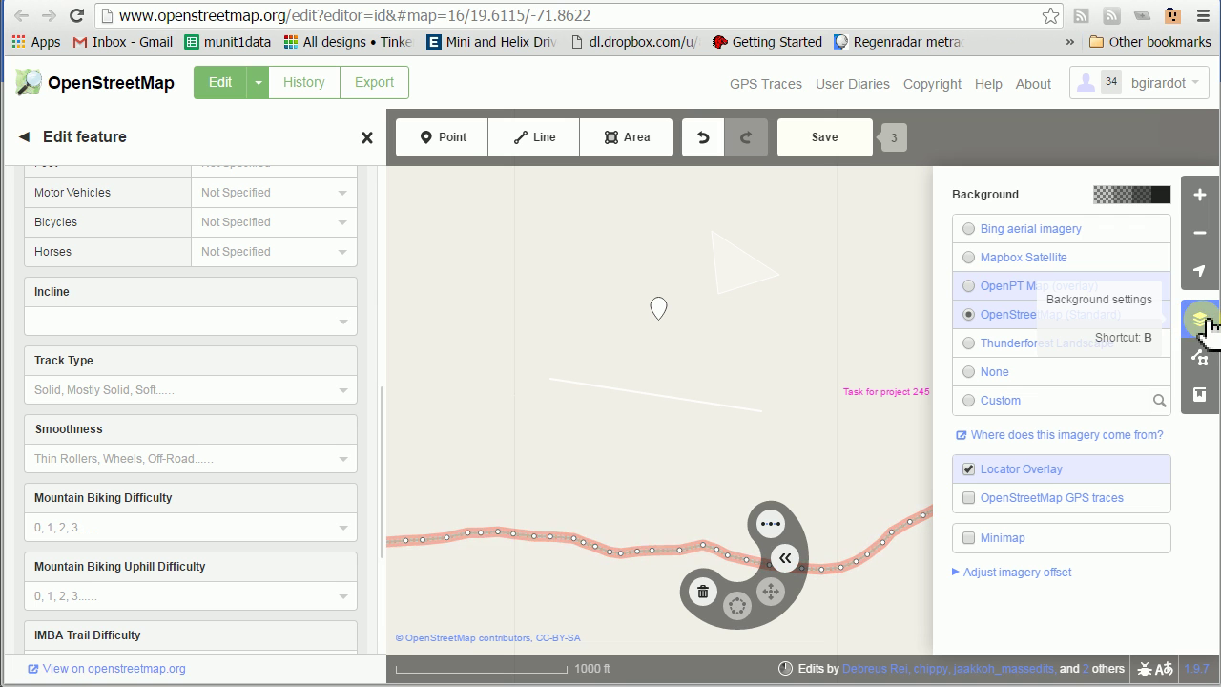
pyautogui.click(1103, 238)
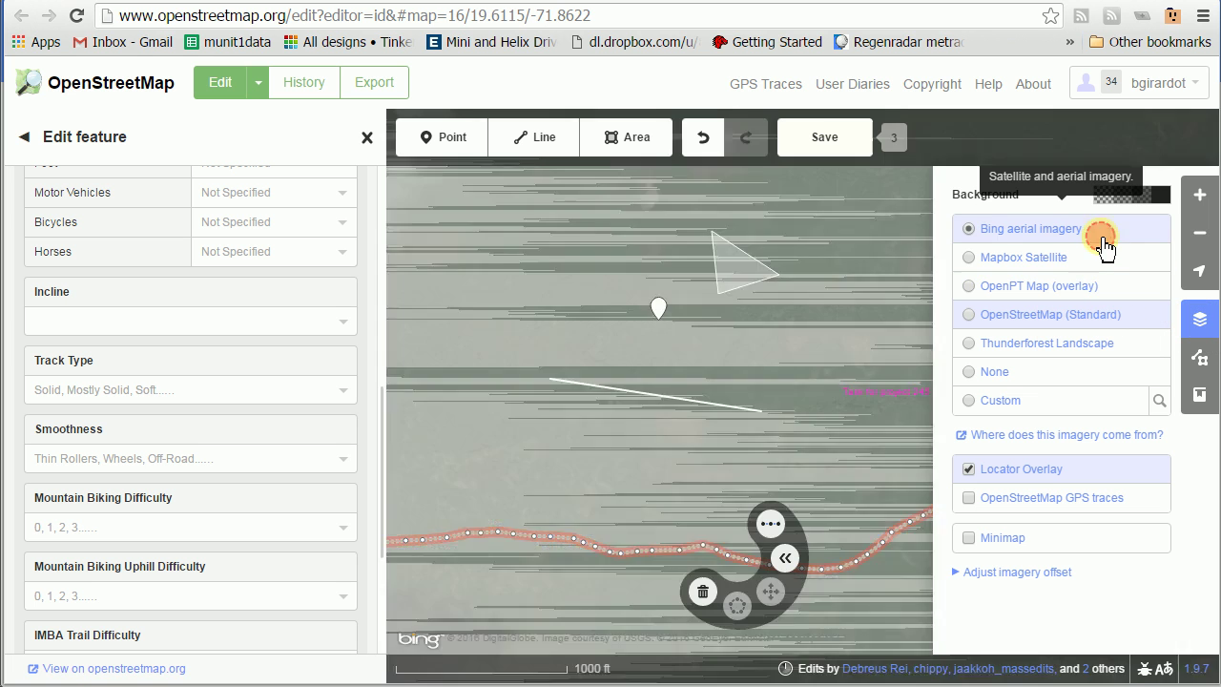
pyautogui.click(1202, 322)
# - Return to JOSM, add Mapbox Satellite as an imagery layer, and hide and show it to compare it with Bing aerial imagery
pyautogui.hotkey('alt', 'Tab')
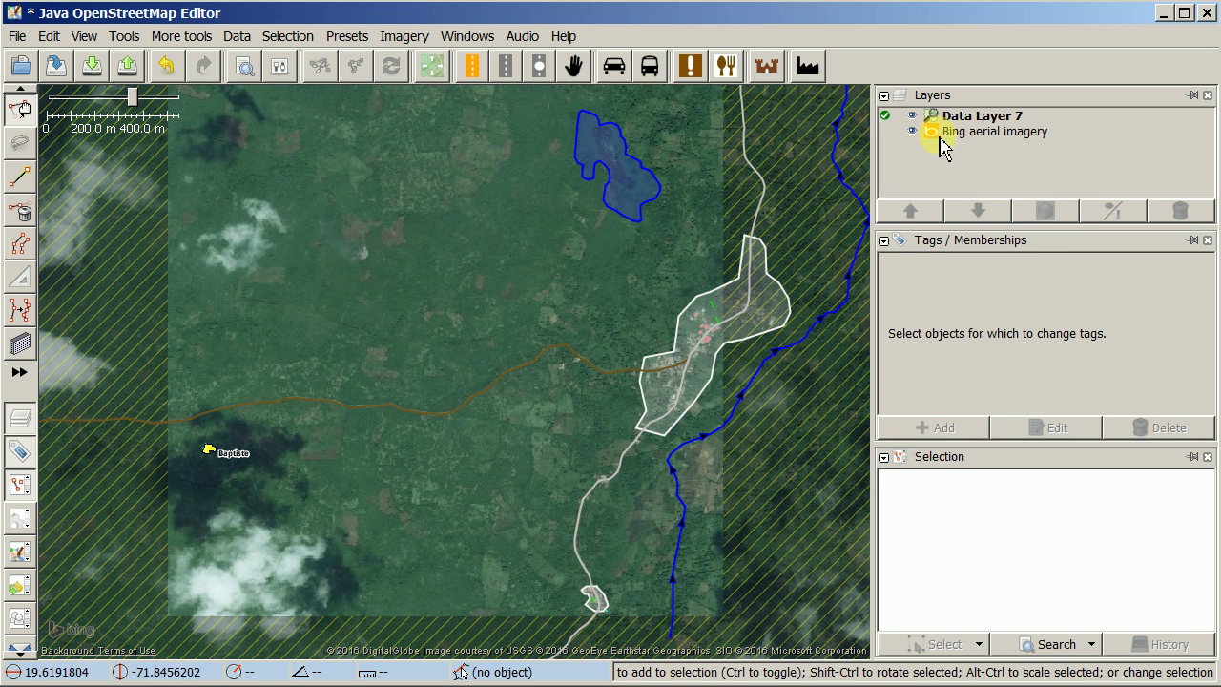
pyautogui.click(402, 37)
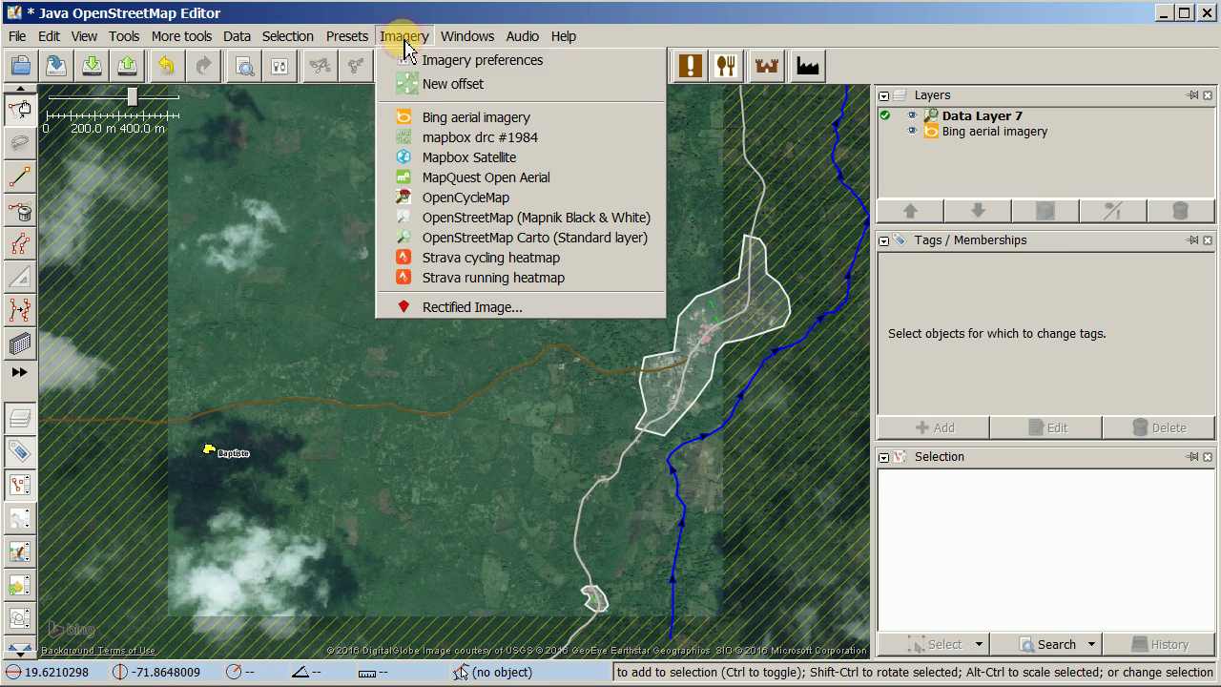
pyautogui.click(456, 159)
pyautogui.click(829, 110)
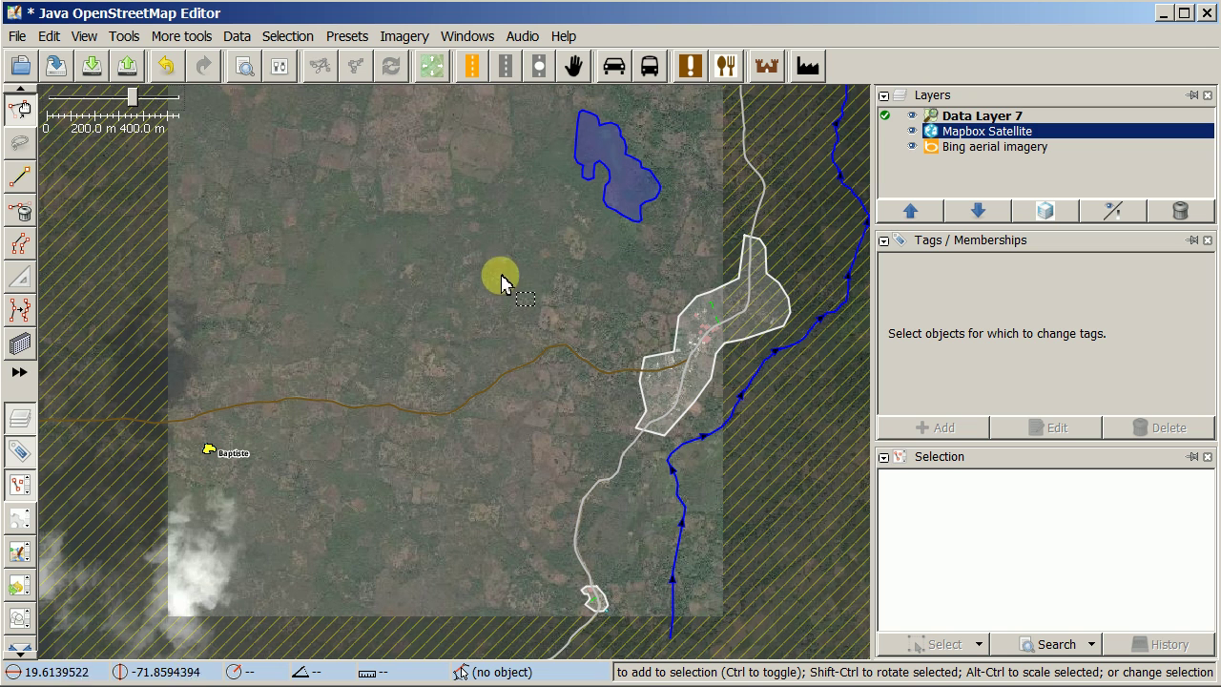
pyautogui.click(913, 134)
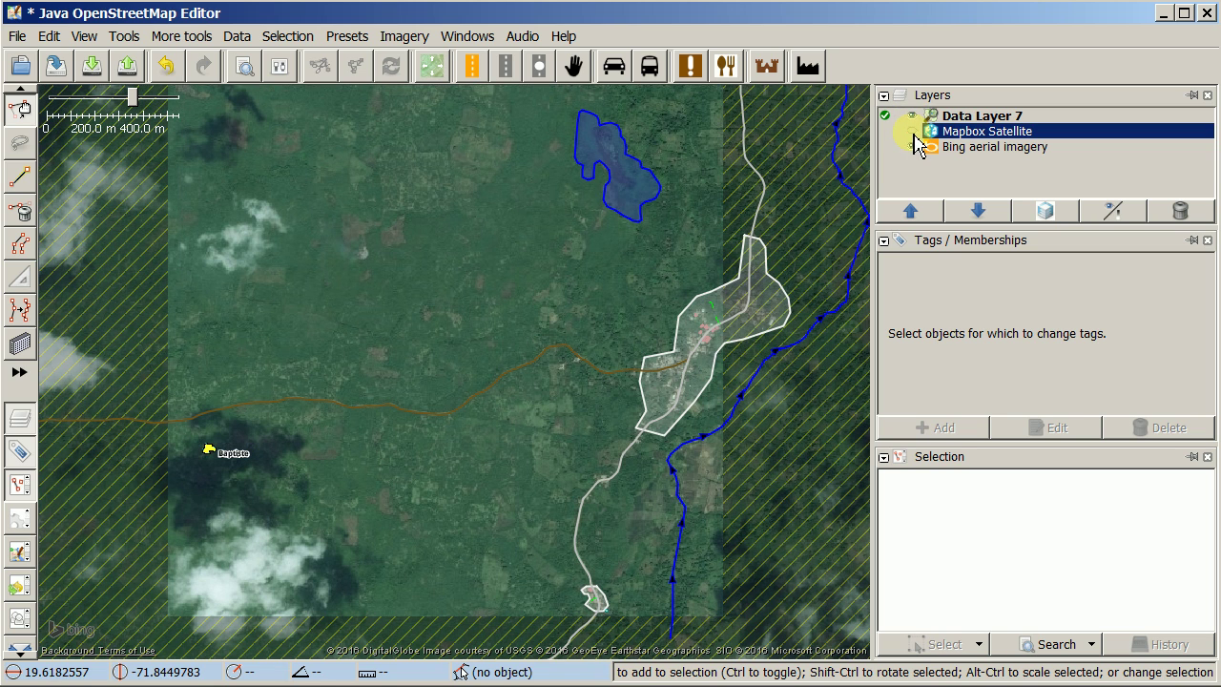
pyautogui.click(913, 135)
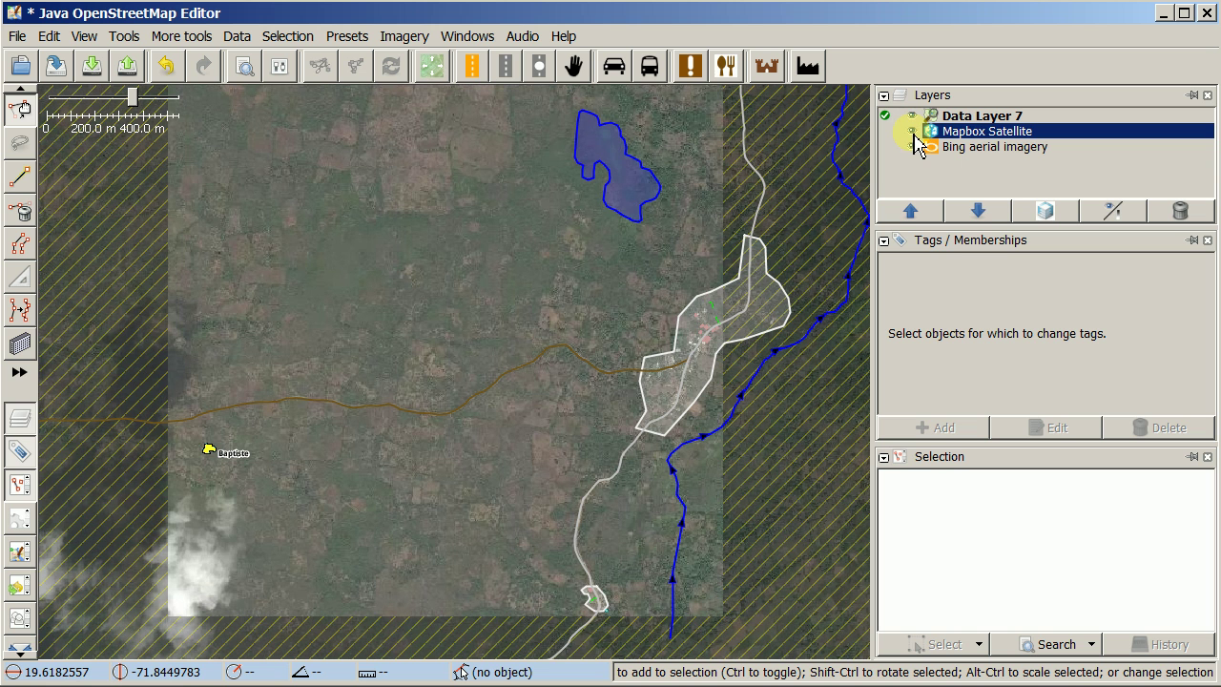
# - Hide and show the Mapbox Satellite layer, and select it together with the Bing aerial imagery layer
pyautogui.click(913, 135)
pyautogui.click(914, 135)
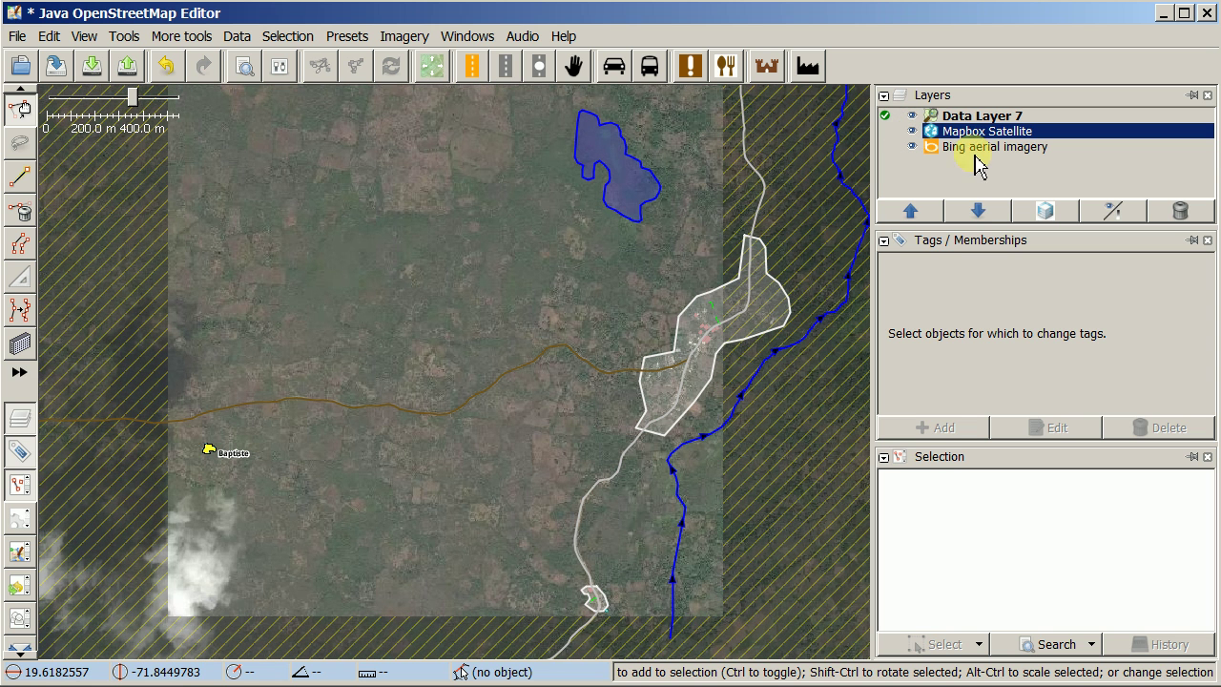
pyautogui.keyDown('shift'); pyautogui.click(977, 150); pyautogui.keyUp('shift')
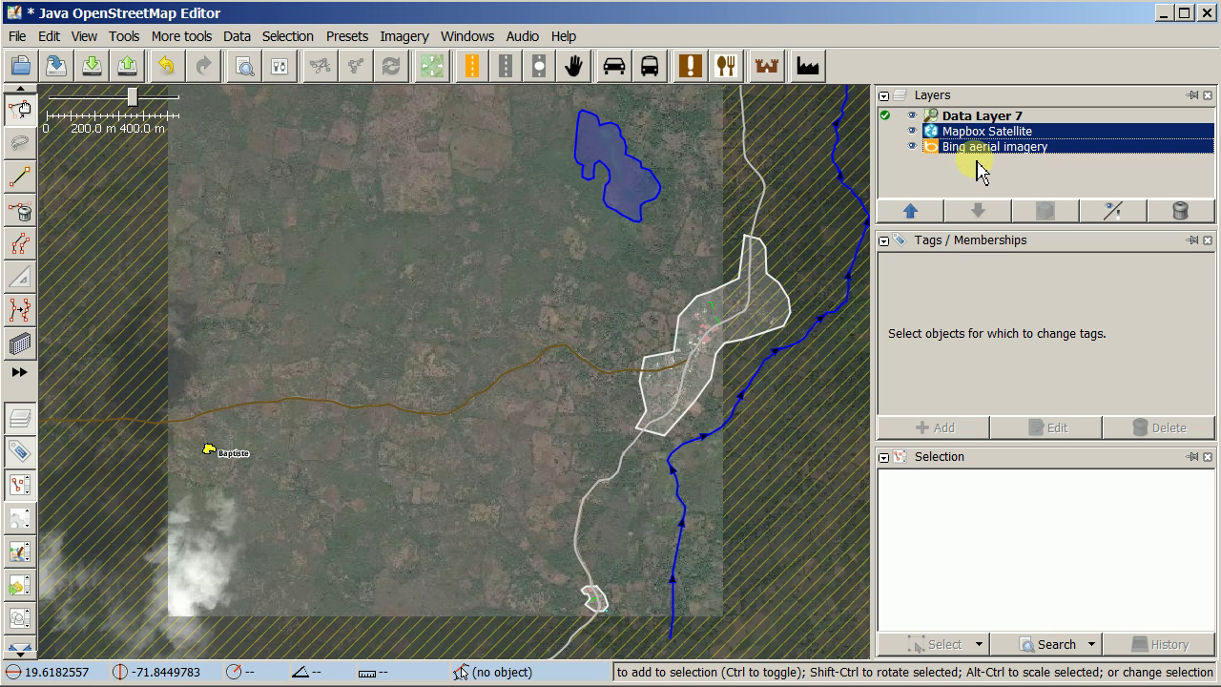
pyautogui.doubleClick(977, 150)
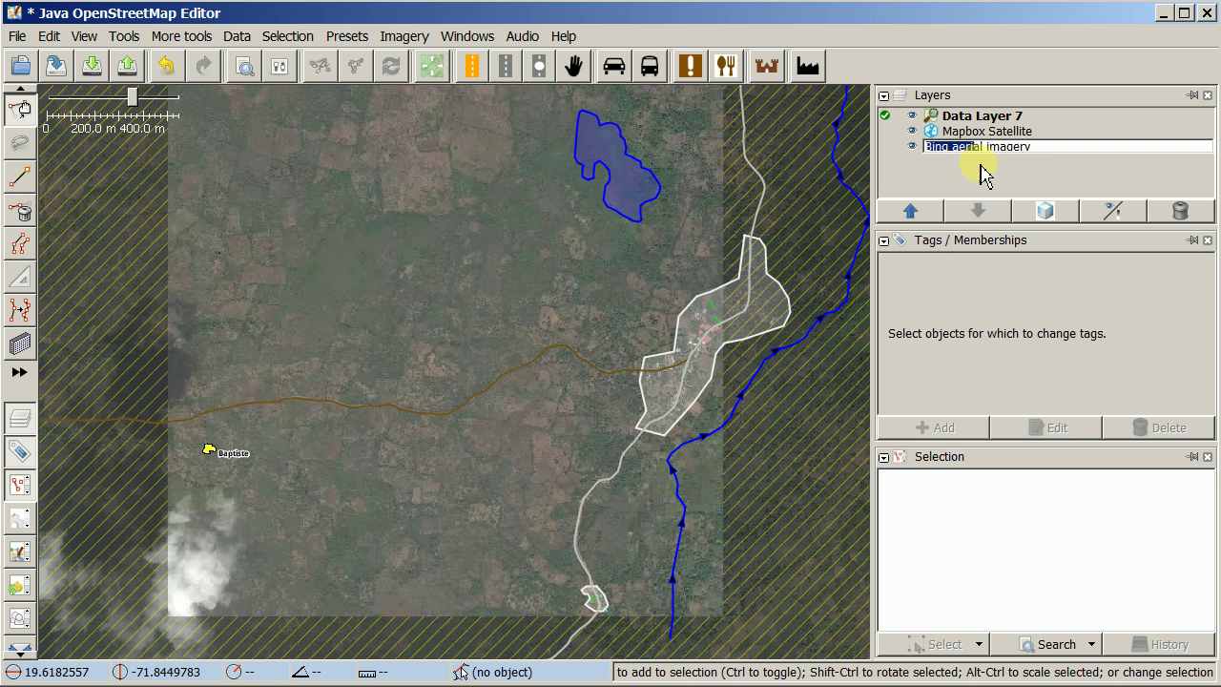
# - Move the Mapbox Satellite layer below Bing aerial imagery, and hide and show Bing to compare the two
pyautogui.click(994, 137)
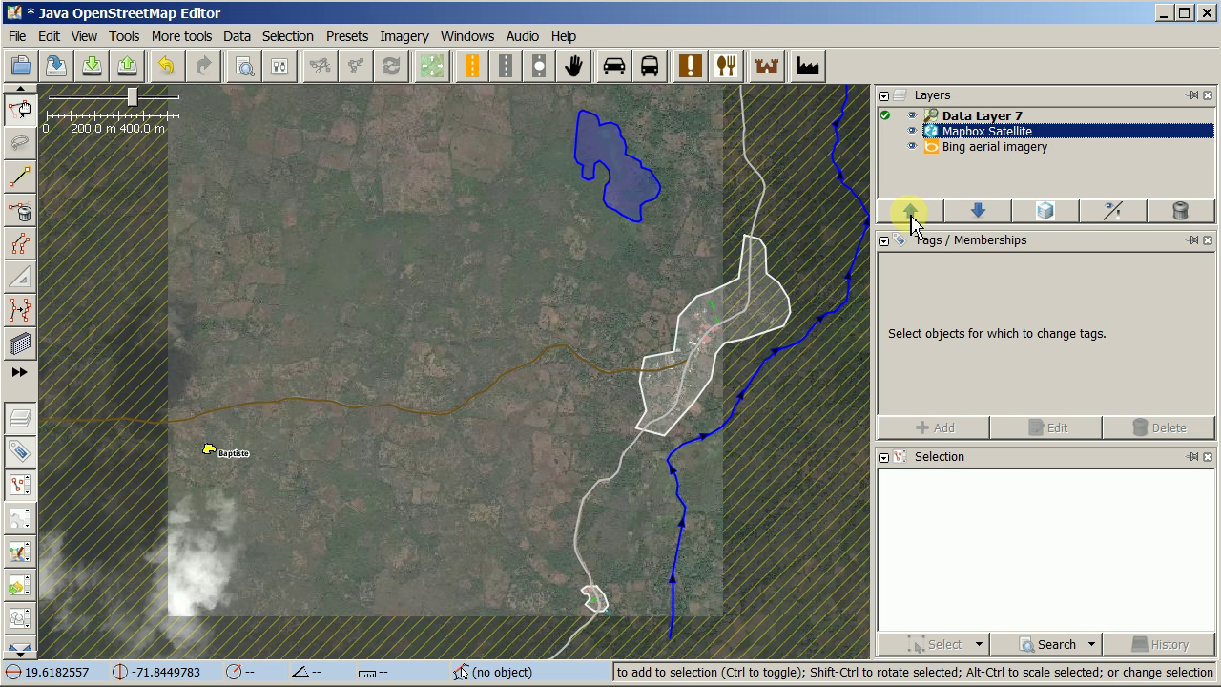
pyautogui.click(974, 212)
pyautogui.click(913, 134)
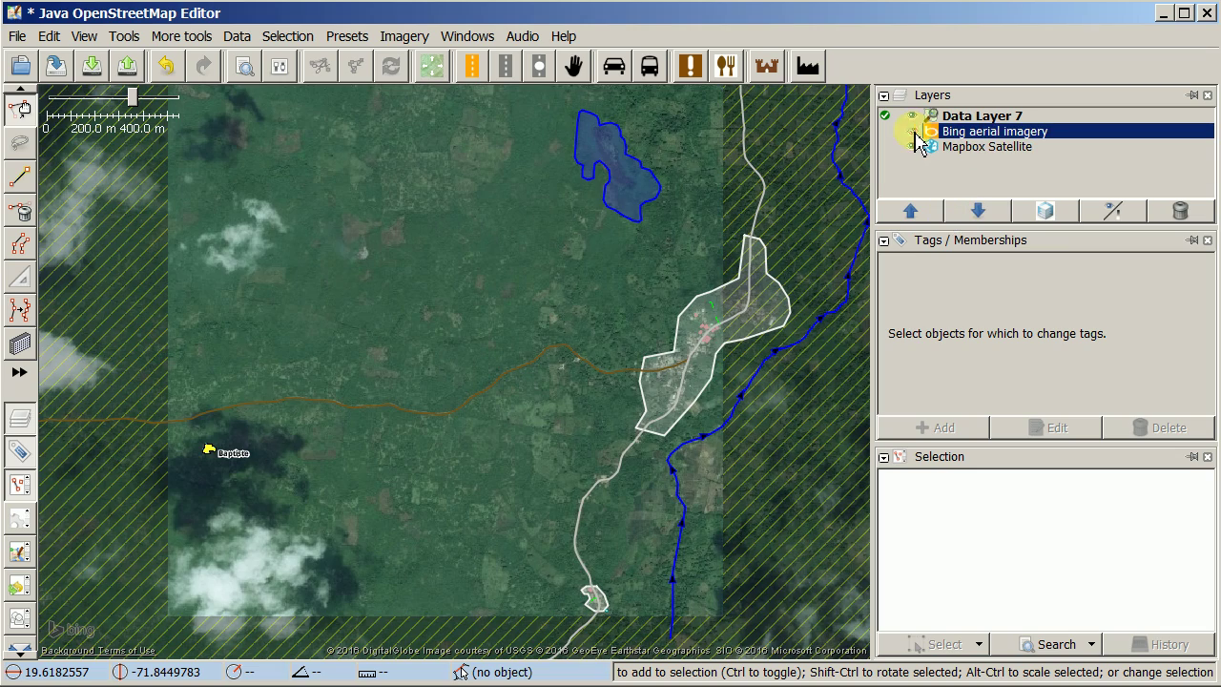
pyautogui.click(913, 136)
pyautogui.click(913, 134)
pyautogui.click(914, 134)
# - Hide the Mapbox Satellite layer, and hide and show Data Layer 7 to view the Bing imagery without map data
pyautogui.click(912, 147)
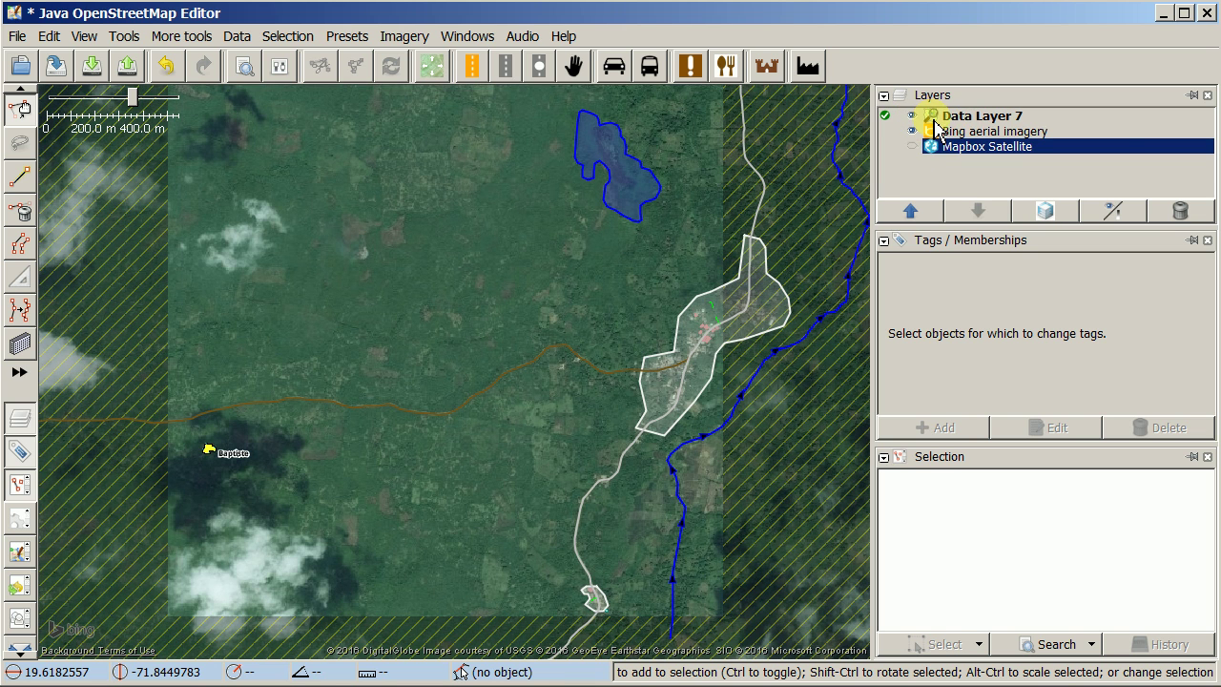
pyautogui.moveTo(938, 129)
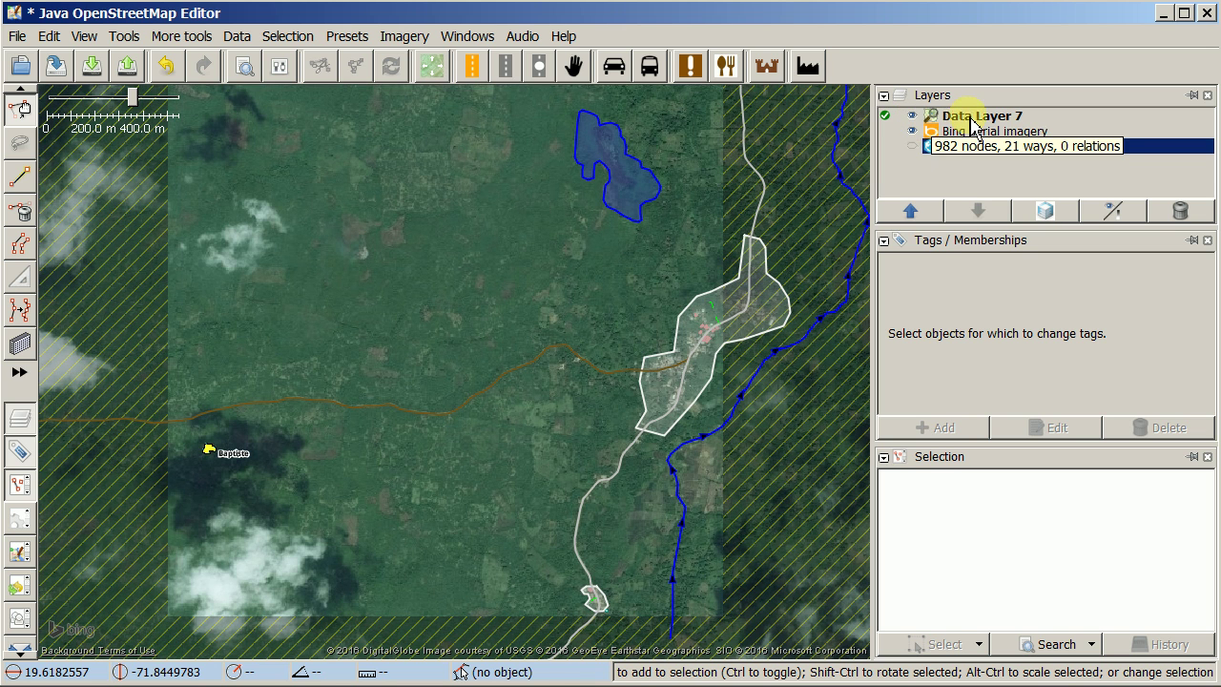
pyautogui.click(971, 119)
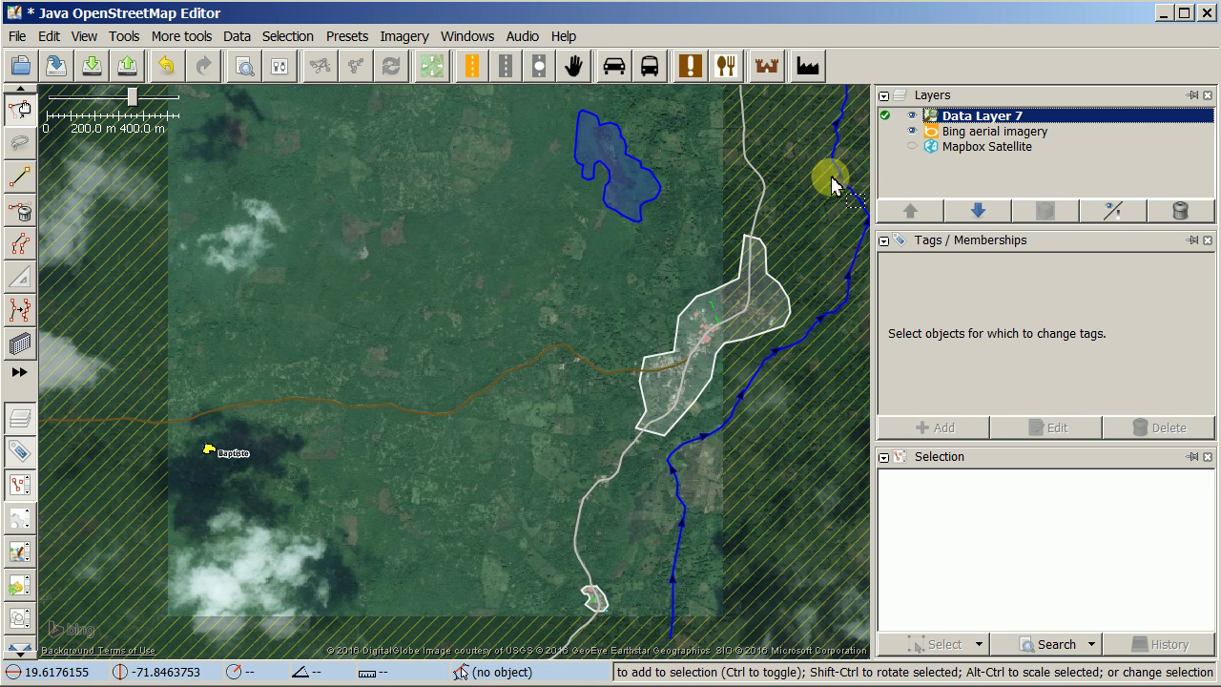
pyautogui.click(913, 117)
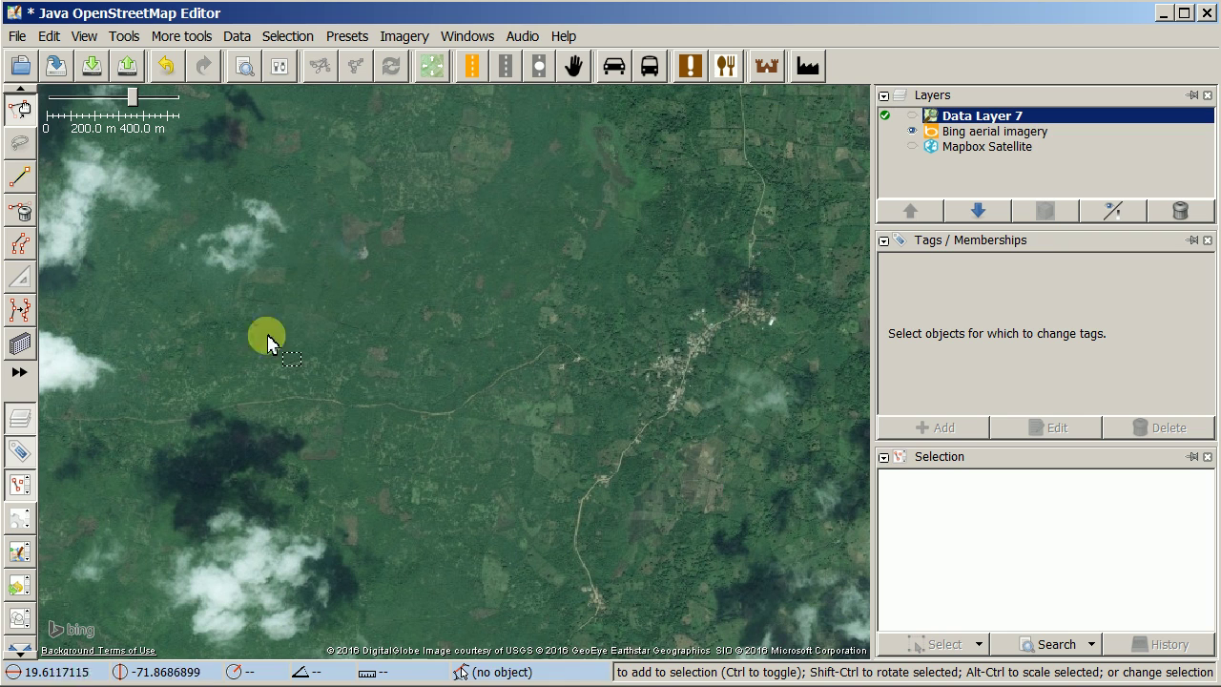
pyautogui.click(914, 116)
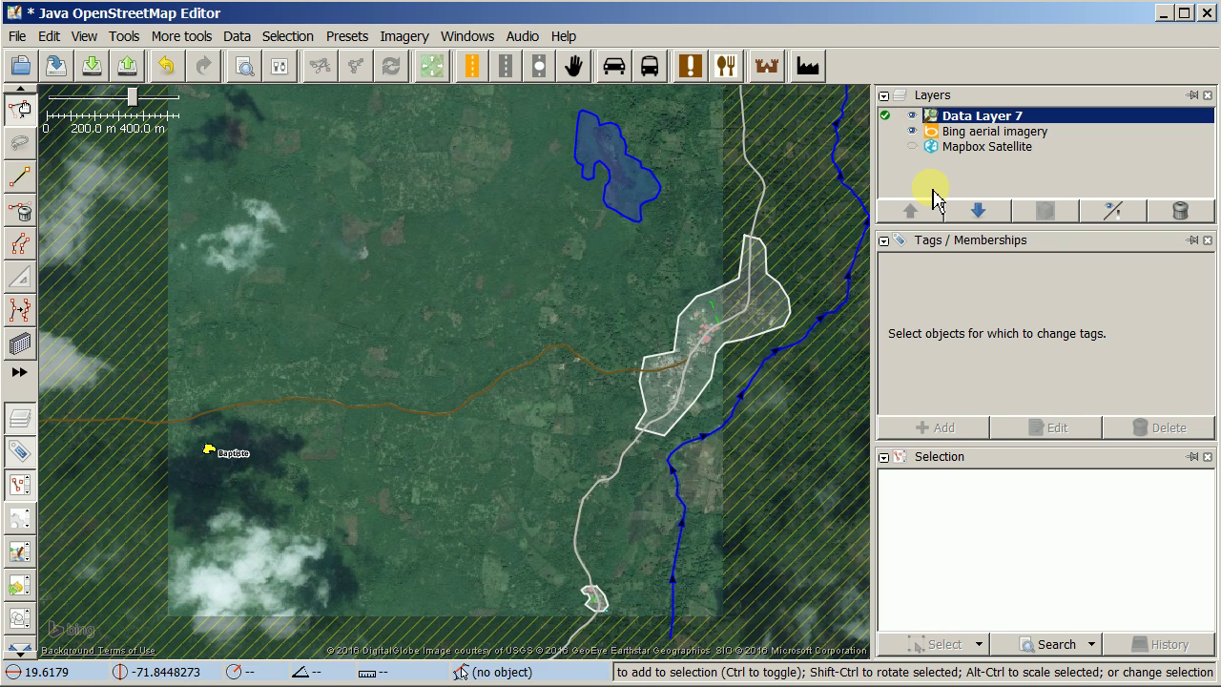
# - Hide Bing aerial imagery and show Mapbox Satellite for comparison, and make Bing visible again
pyautogui.click(912, 131)
pyautogui.click(912, 147)
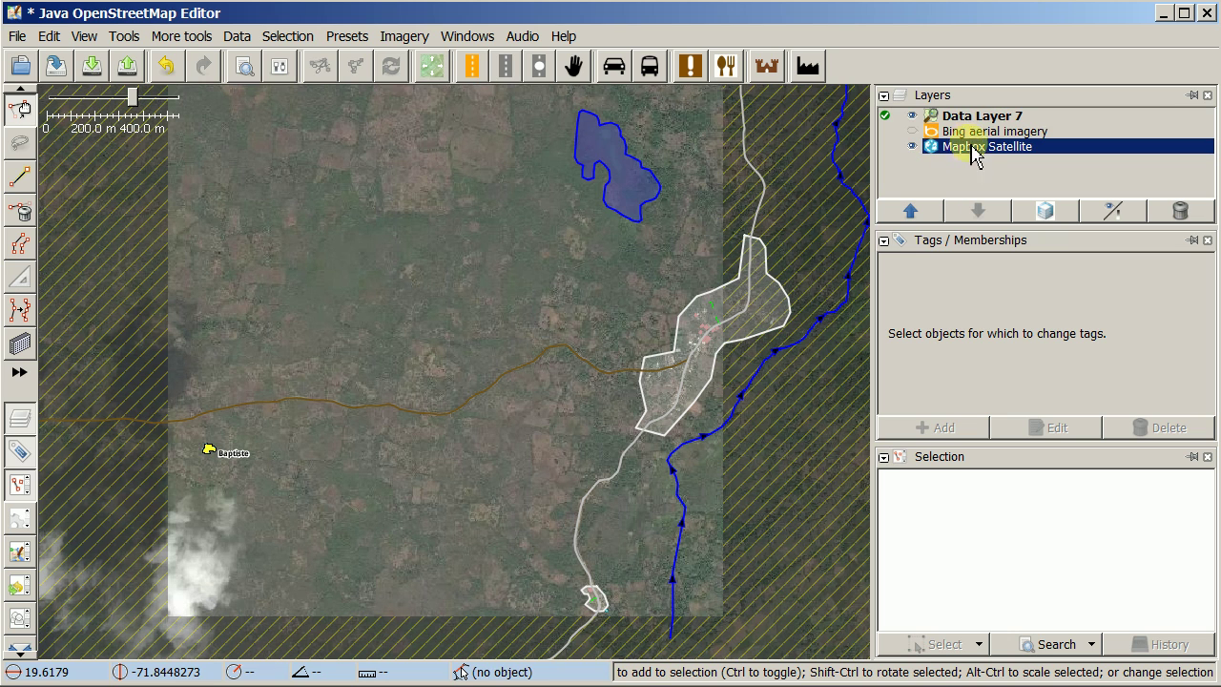
pyautogui.click(913, 135)
pyautogui.click(913, 134)
pyautogui.click(912, 134)
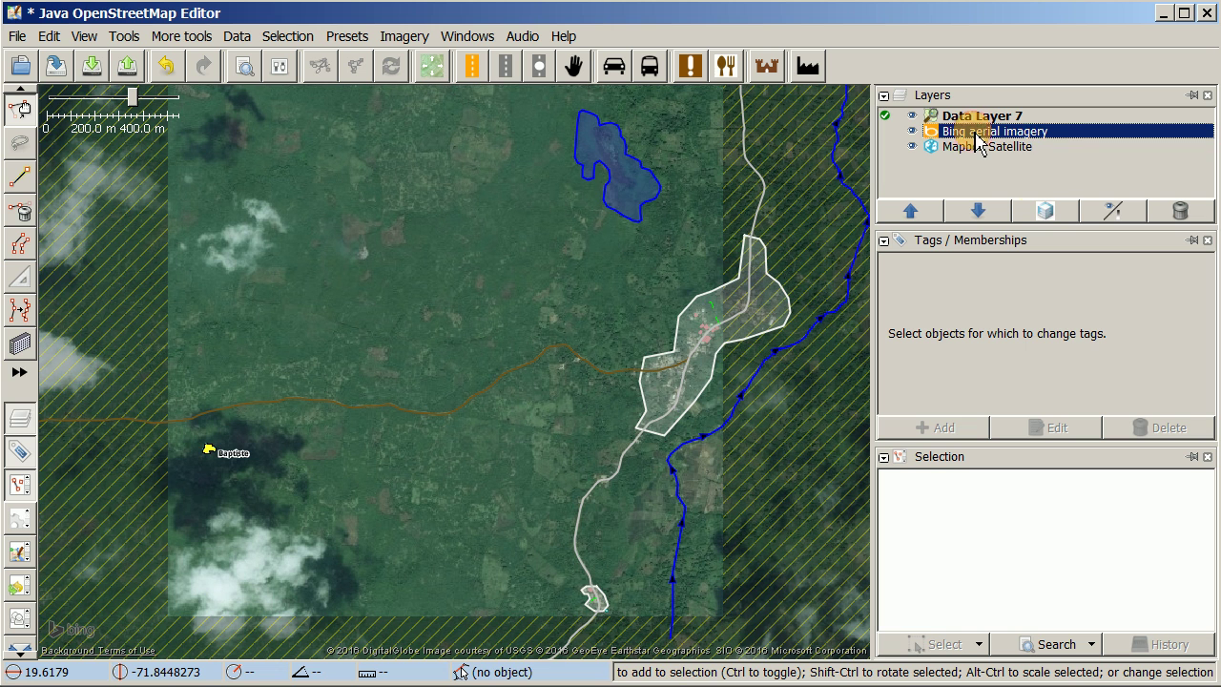
# - Make Bing aerial imagery the active layer, and lower and restore its opacity to blend it with Mapbox Satellite
pyautogui.click(1045, 215)
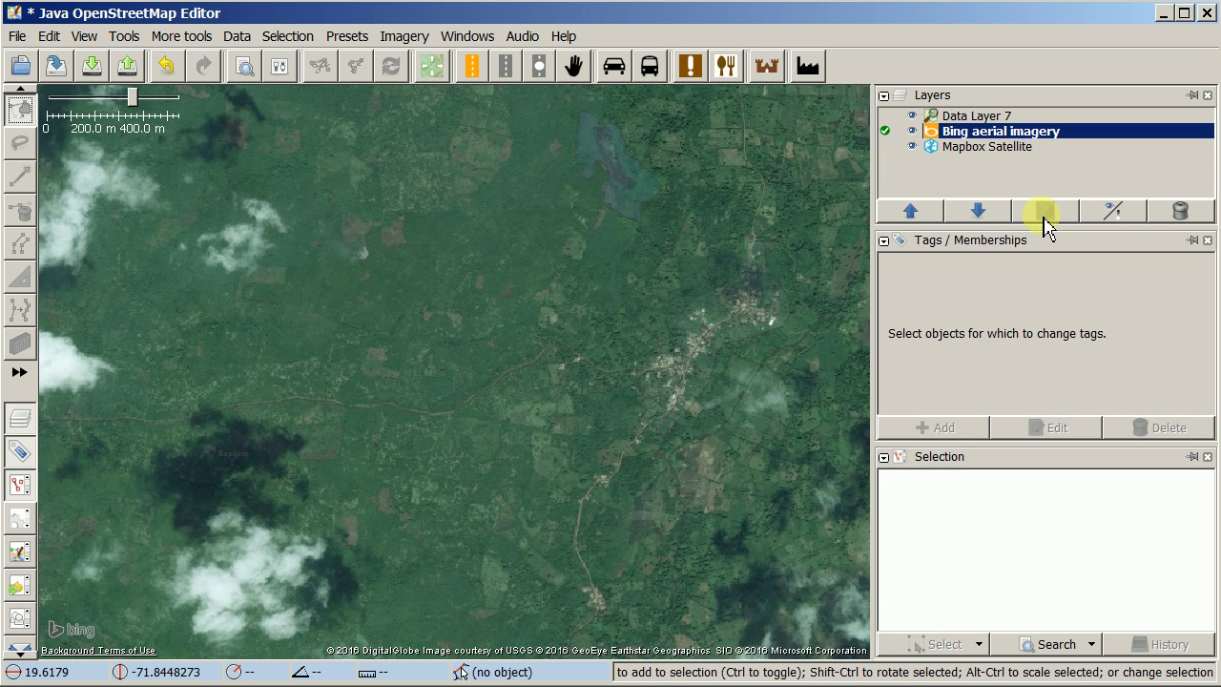
pyautogui.click(1112, 216)
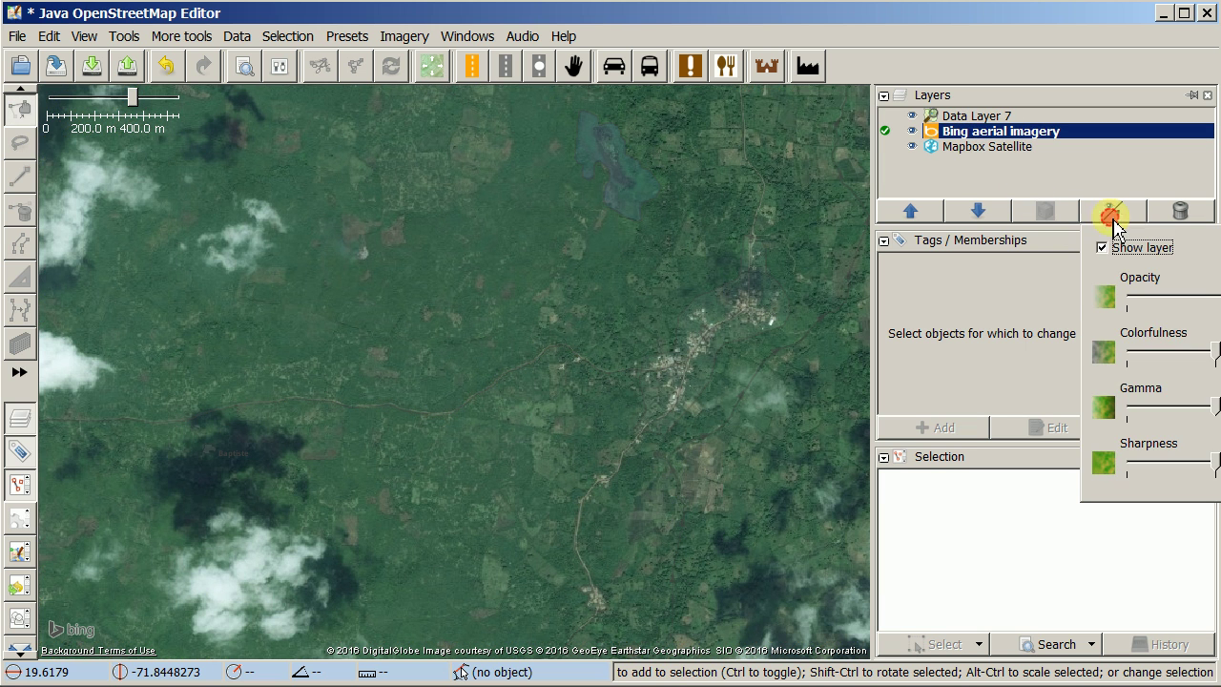
pyautogui.click(1149, 293)
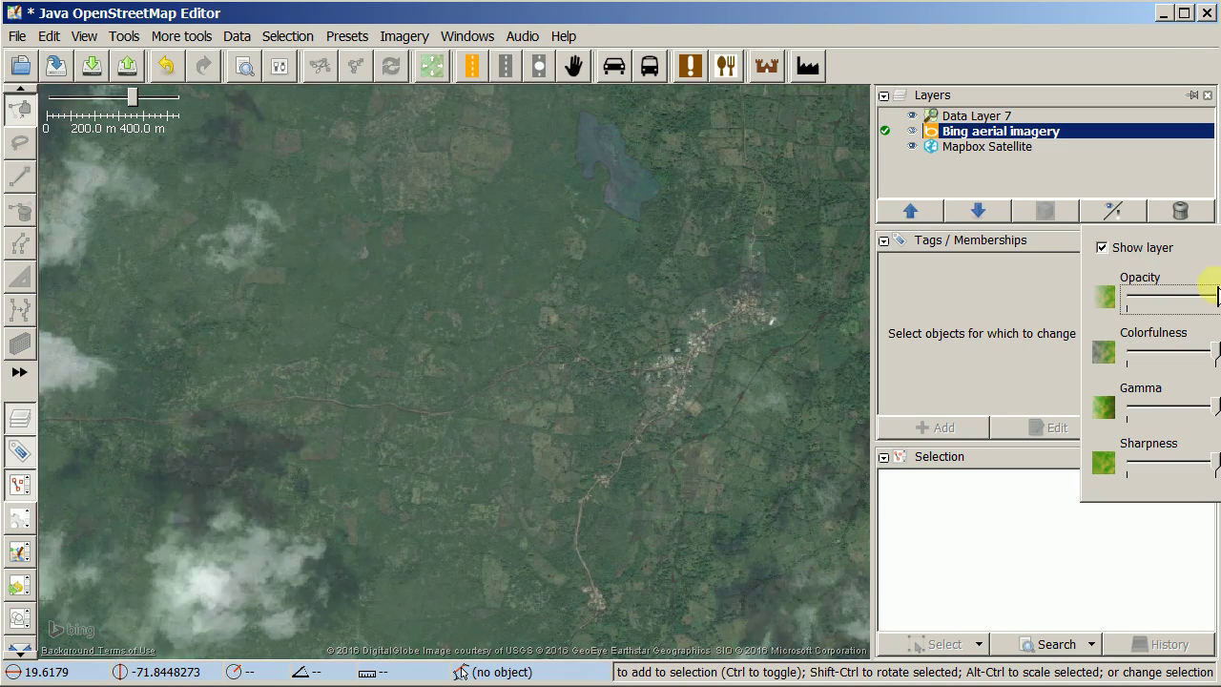
pyautogui.moveTo(1154, 290); pyautogui.dragTo(1220, 286)
pyautogui.click(944, 171)
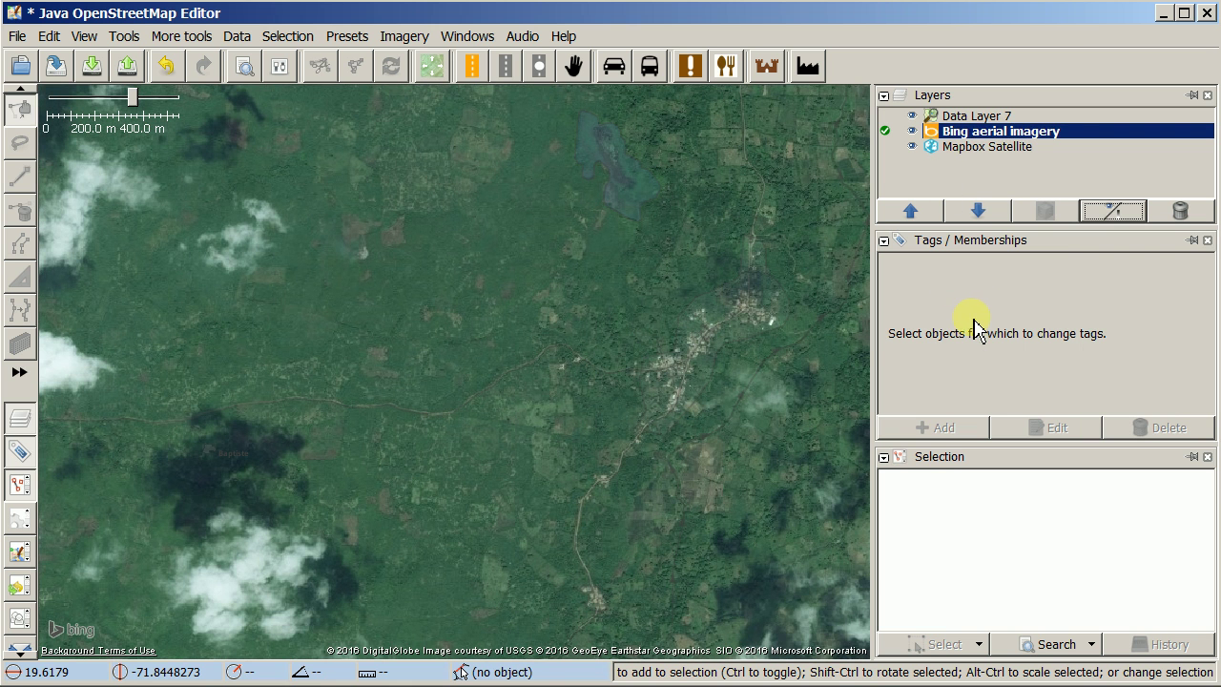
# - Make Data Layer 7 the active layer and select the lake to inspect its tags and selection entry
pyautogui.click(885, 117)
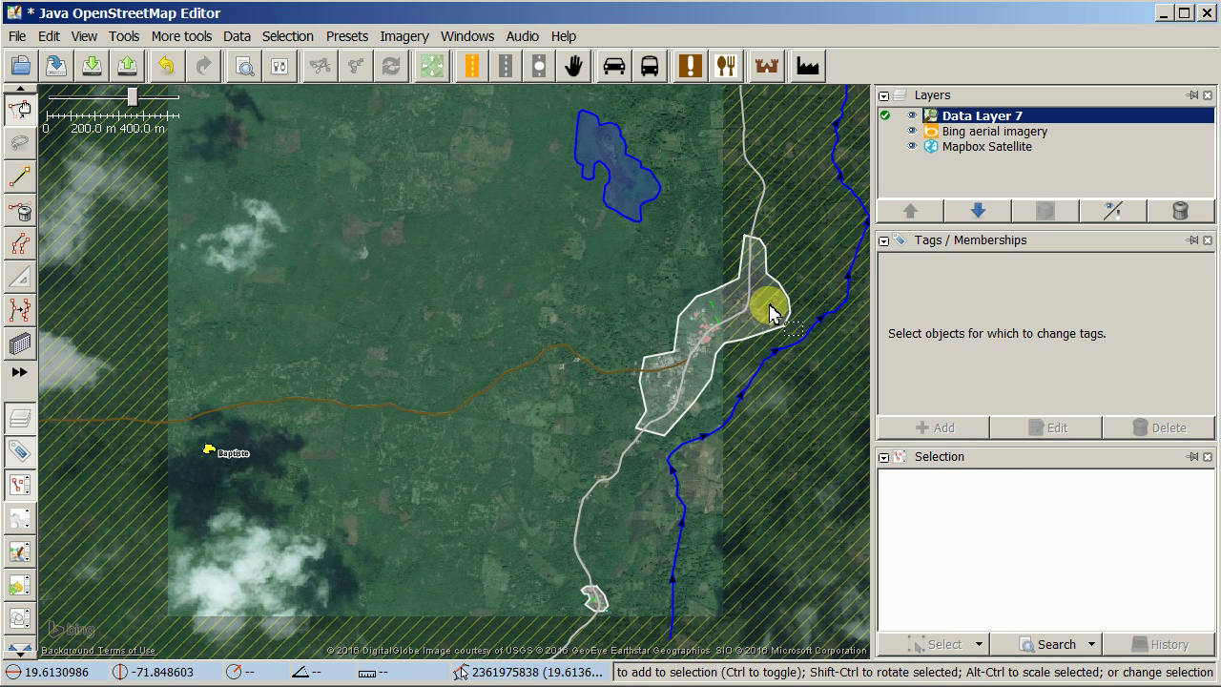
pyautogui.click(647, 204)
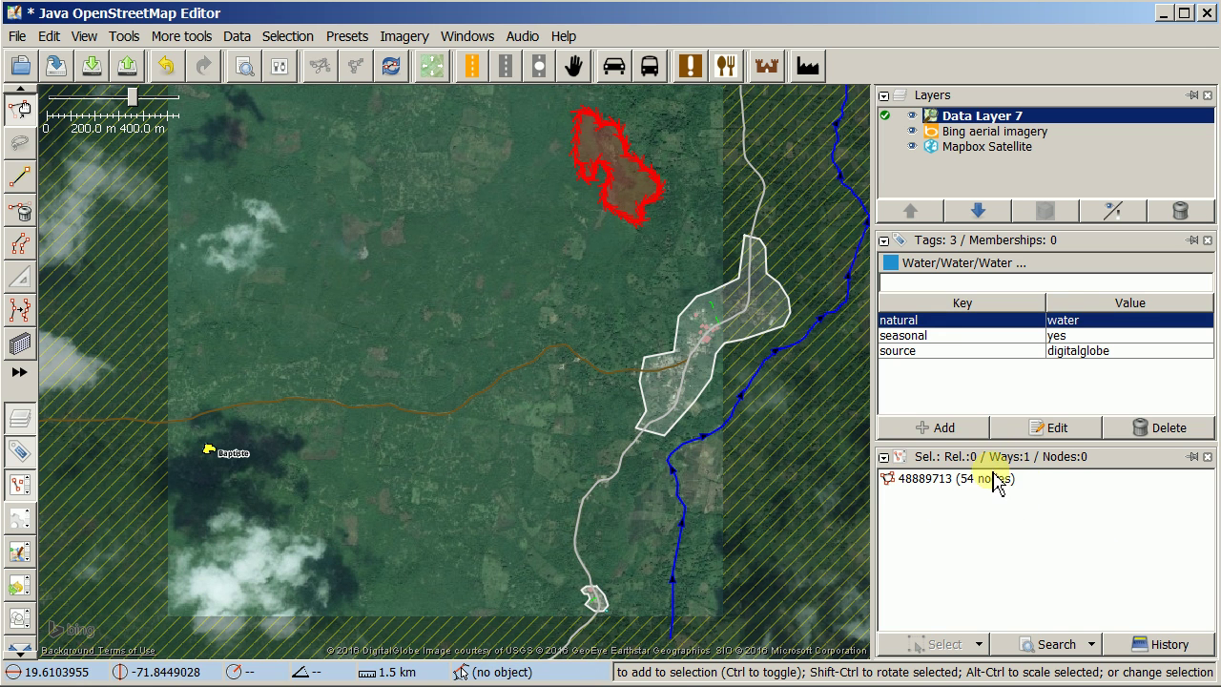
pyautogui.click(1022, 539)
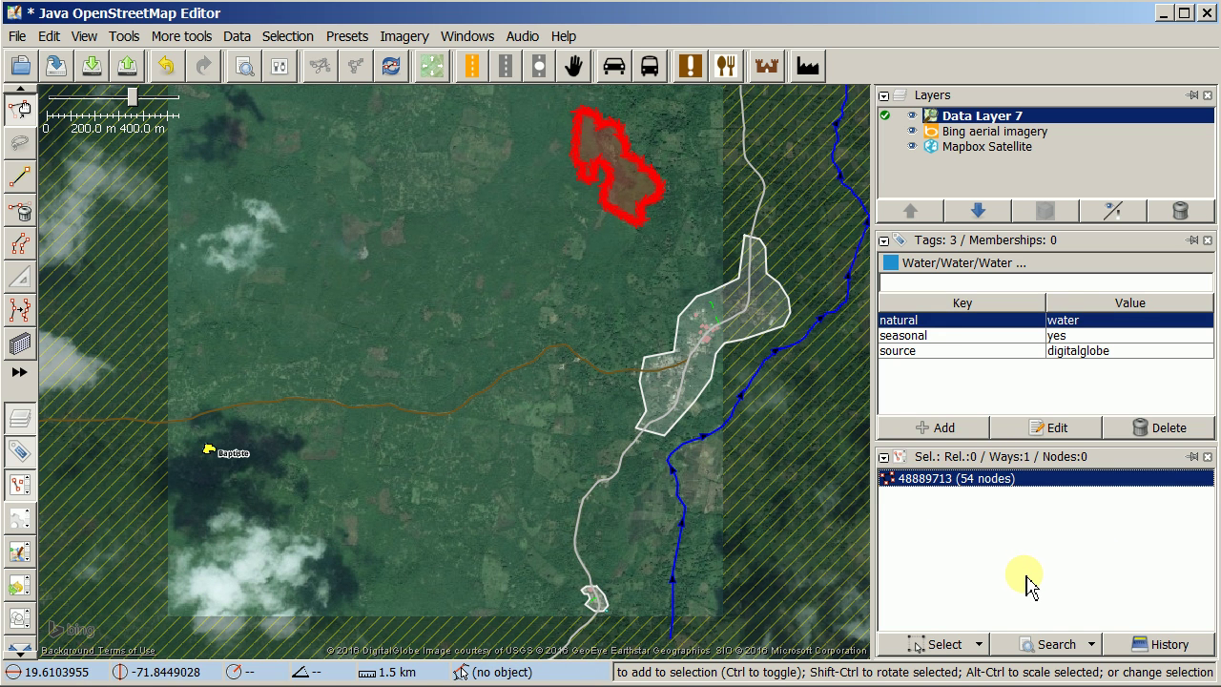